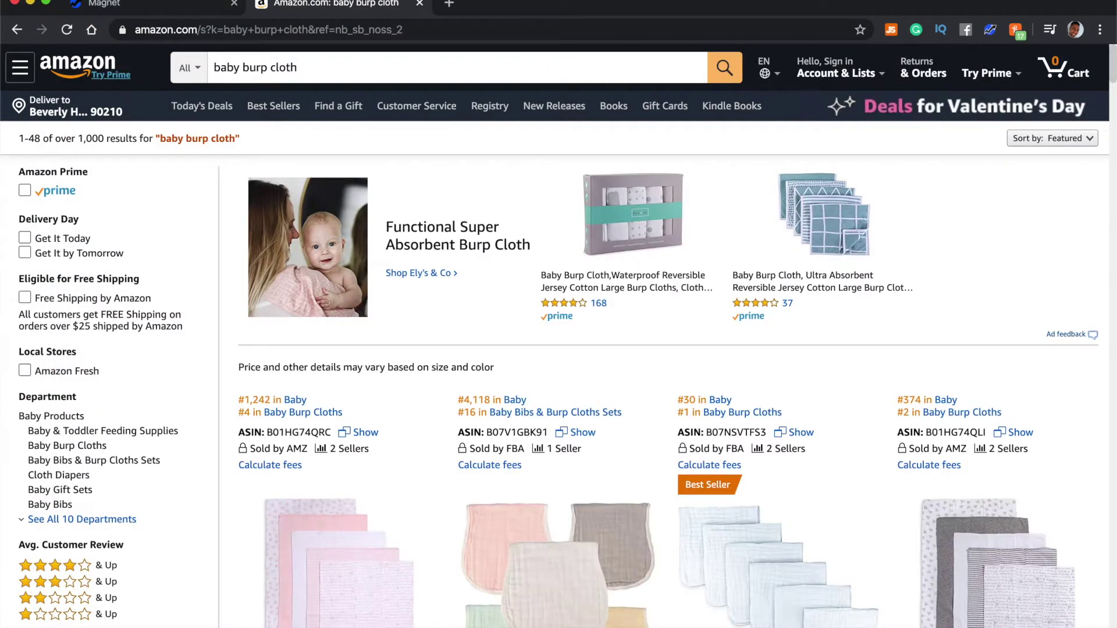
# - Browse the Amazon search results for "baby burp cloth", comparing the listed products' prices, ratings and category ranks
pyautogui.scroll(-10, 533, 488)
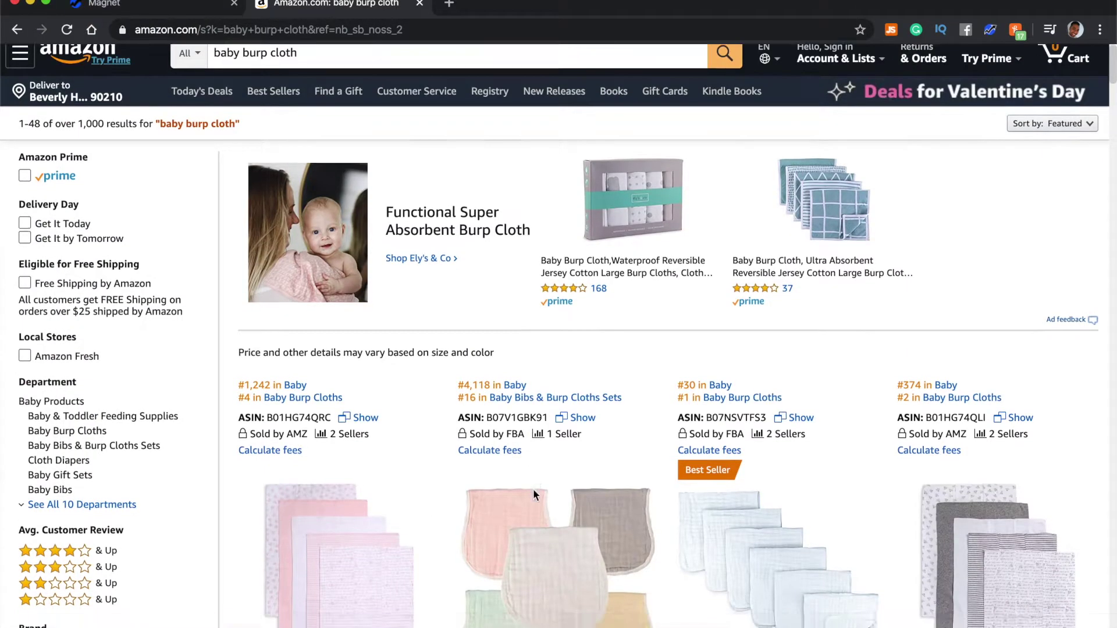
pyautogui.scroll(-12, 534, 490)
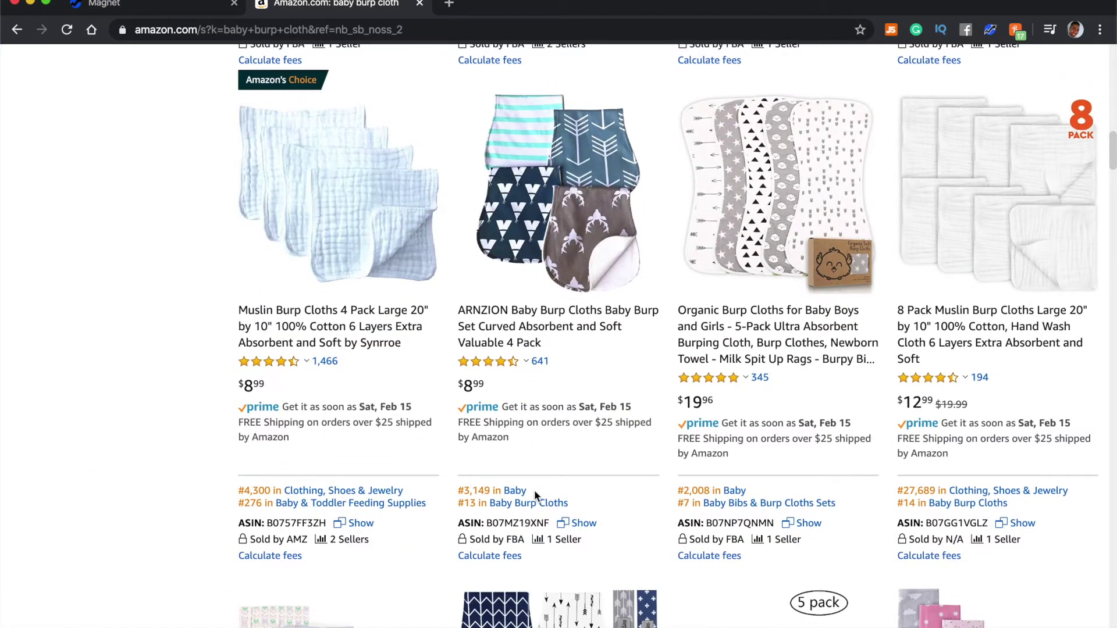
pyautogui.scroll(10, 534, 490)
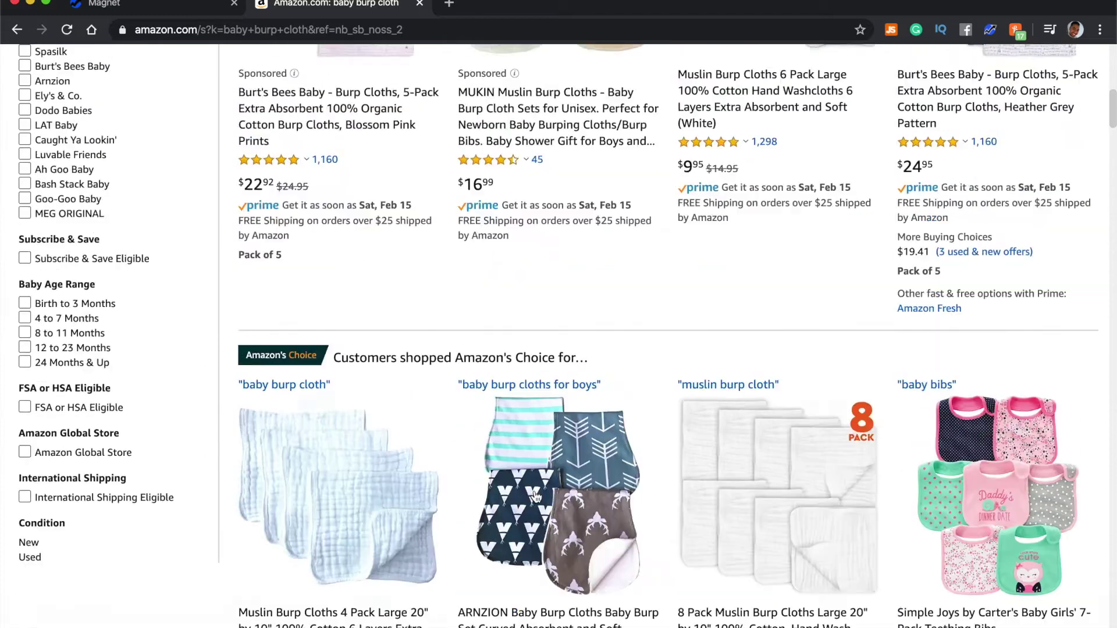
pyautogui.scroll(10, 535, 496)
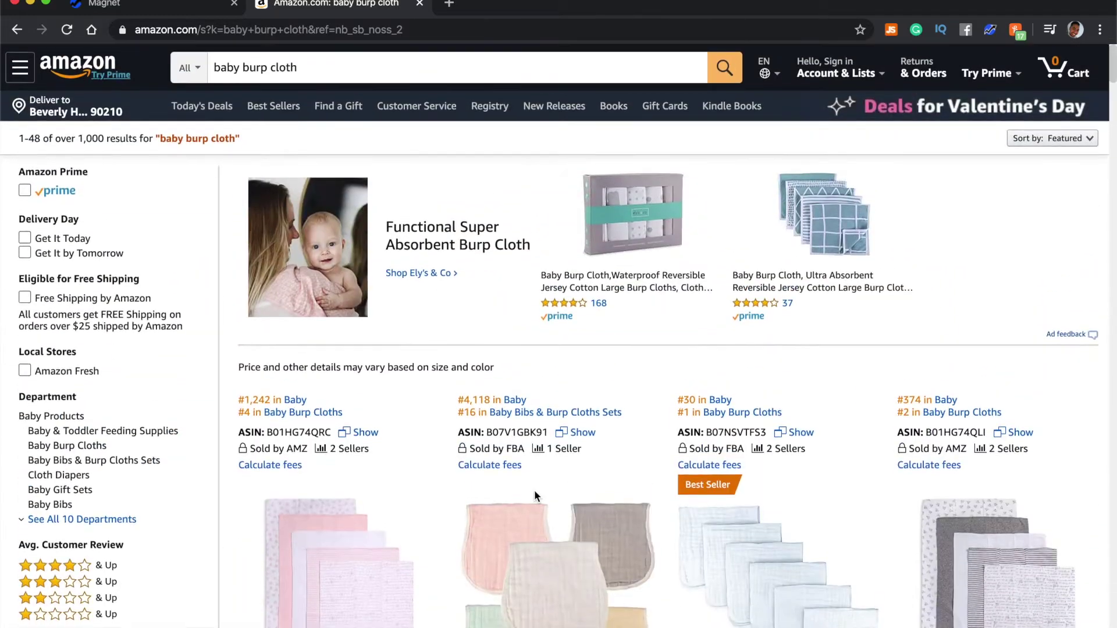
pyautogui.scroll(-15, 534, 490)
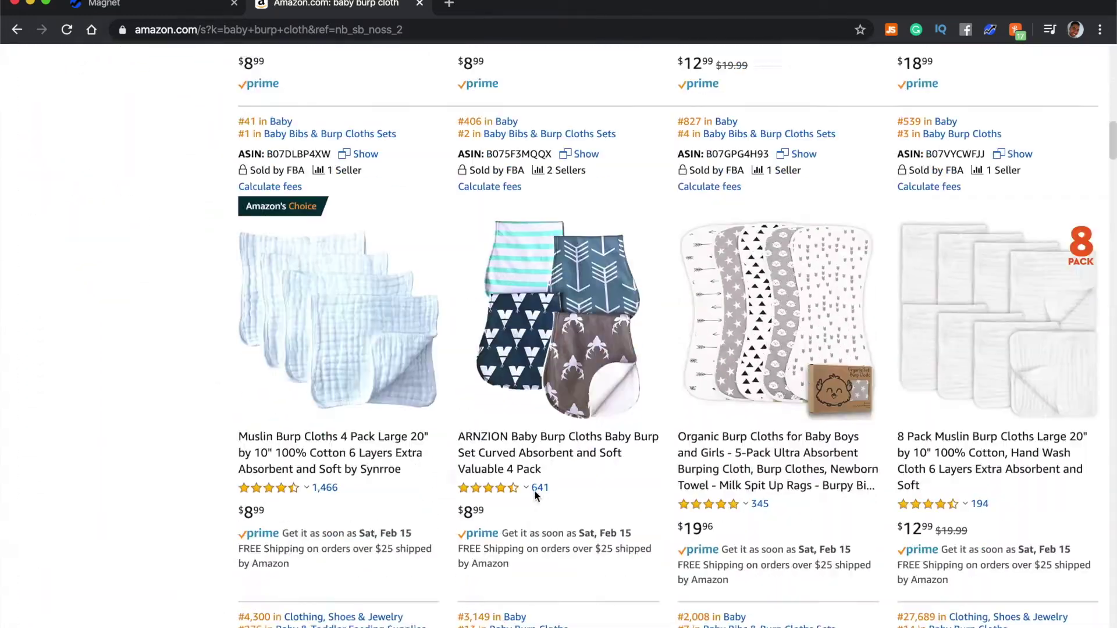
pyautogui.scroll(-3, 534, 490)
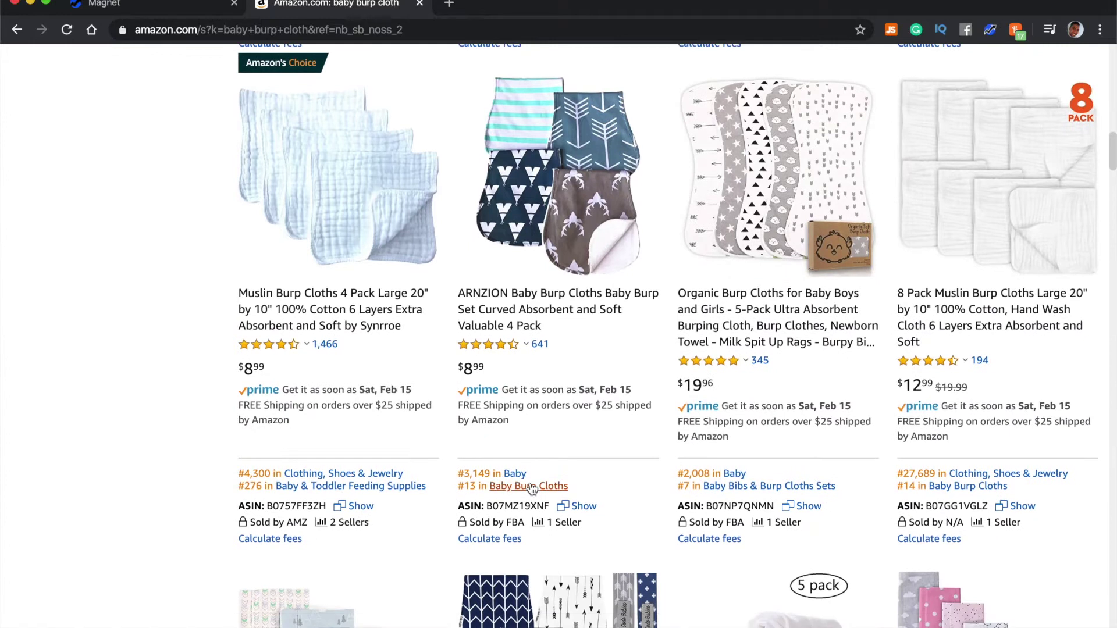
# - Switch to Helium 10 Magnet and highlight the filtered keywords count above the "baby burp cloth" keyword table
pyautogui.click(141, 7)
pyautogui.moveTo(41, 197)
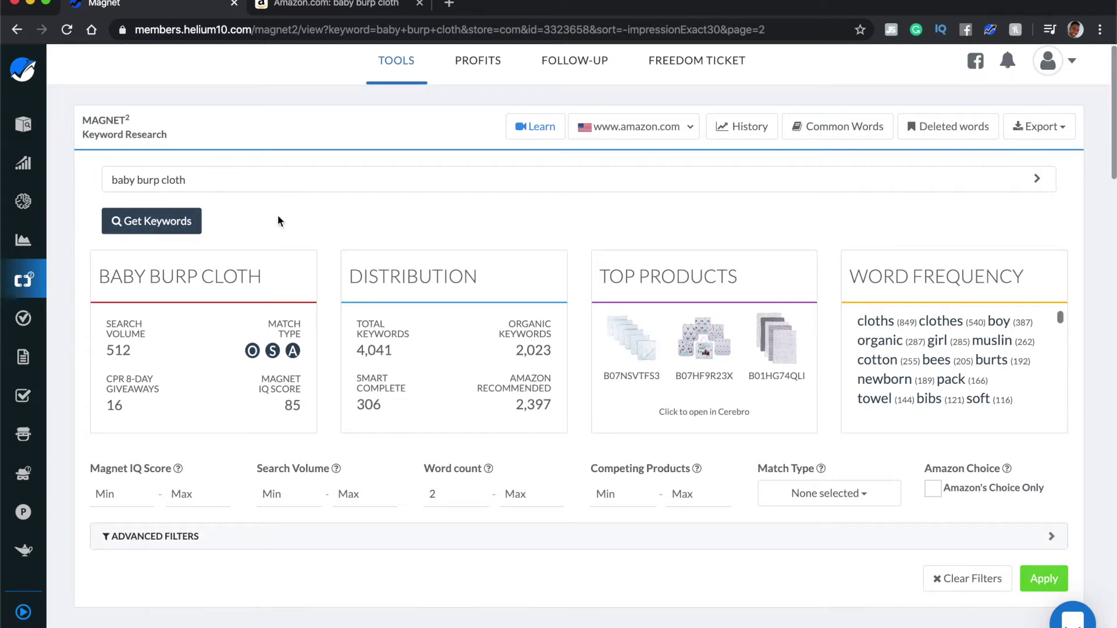
pyautogui.scroll(-4, 278, 220)
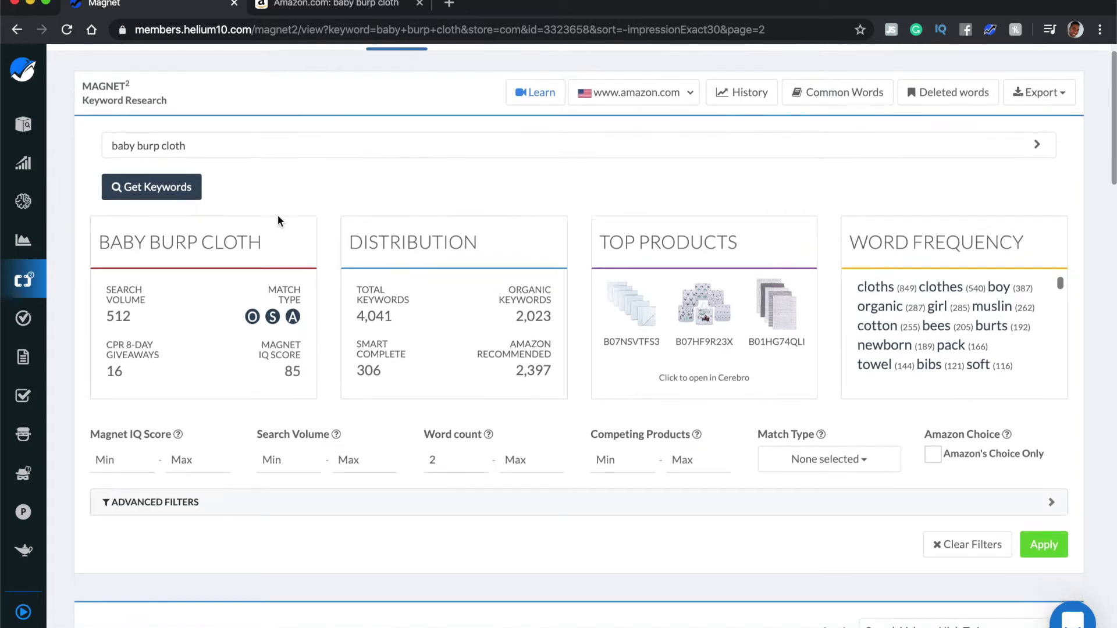
pyautogui.scroll(-4, 278, 215)
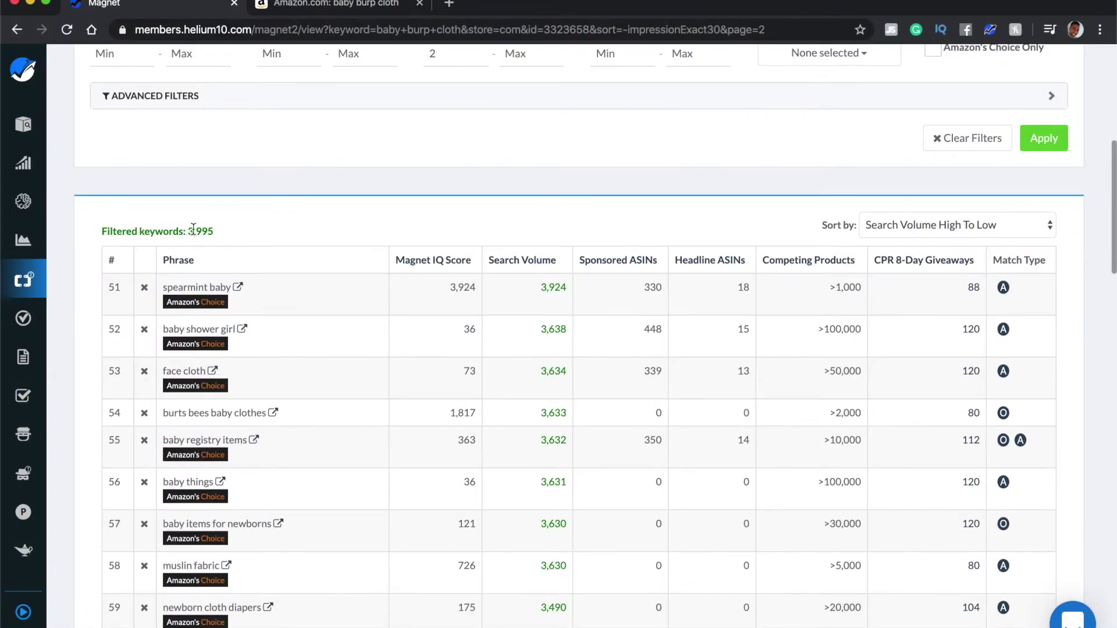
pyautogui.moveTo(188, 228); pyautogui.dragTo(225, 233)
pyautogui.scroll(5, 225, 228)
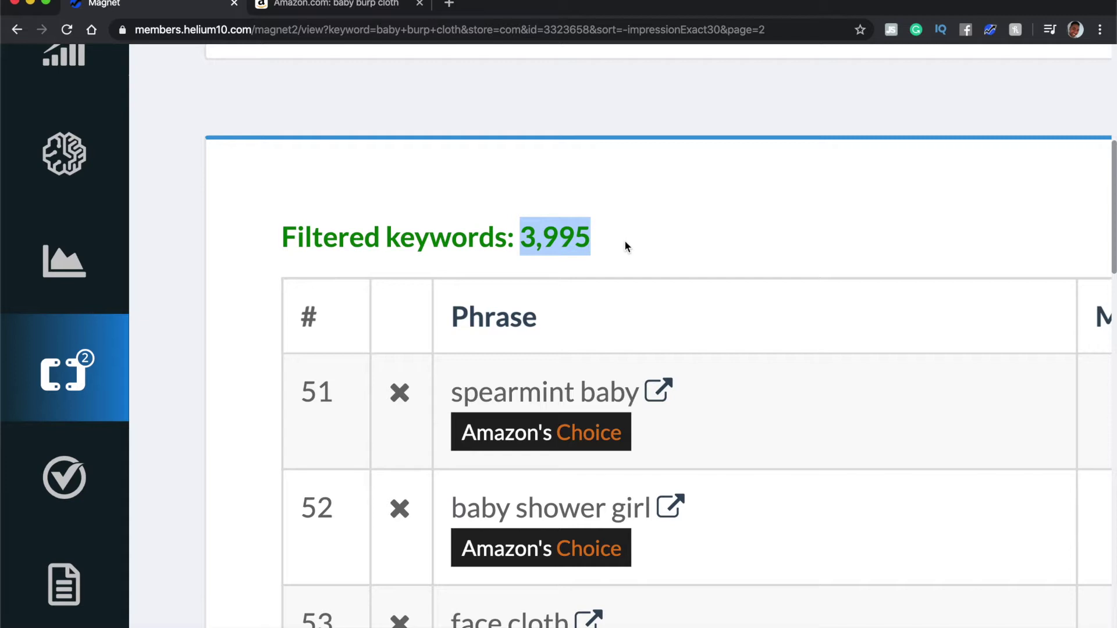
# - Switch to the Amazon results, open the Organic Burp Cloths 5-Pack listing, and check it against Magnet's filtered keywords count
pyautogui.click(307, 6)
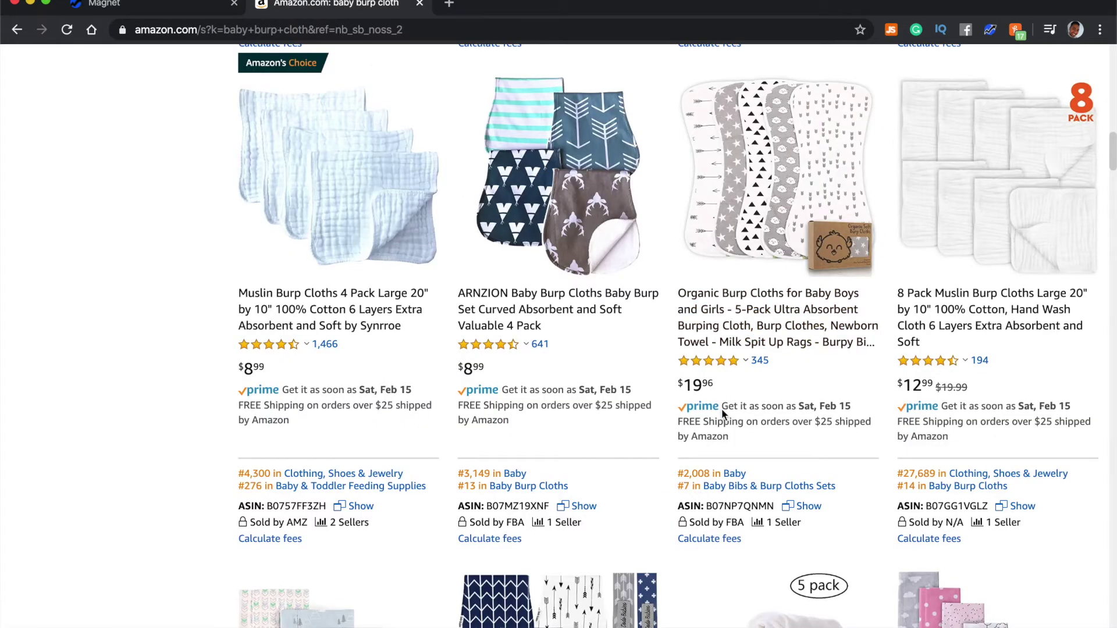
pyautogui.click(761, 309)
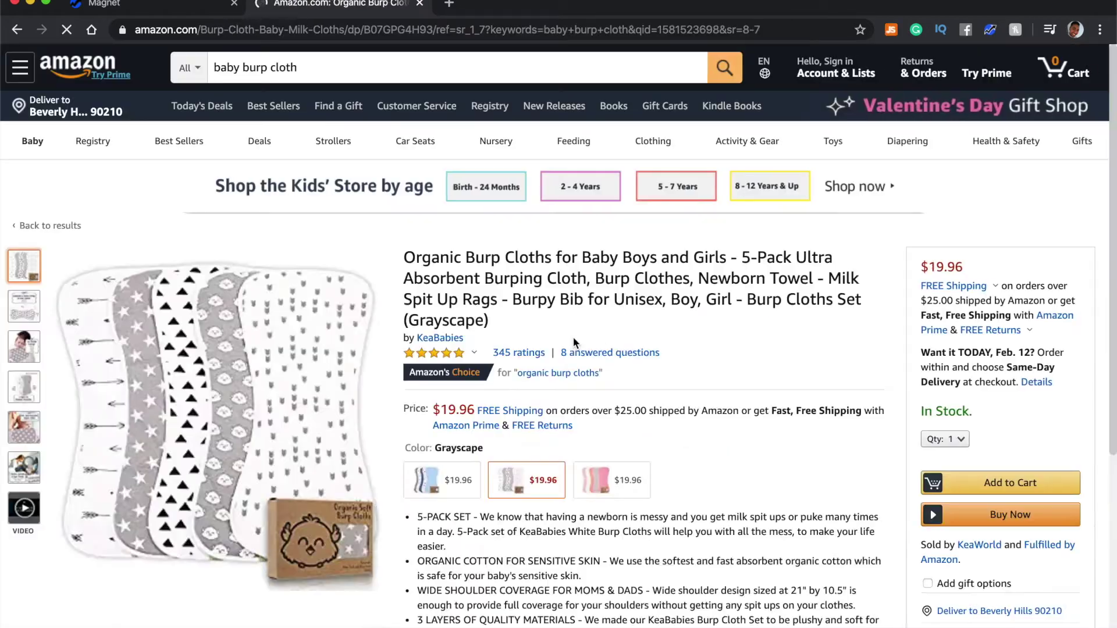
pyautogui.scroll(-1, 573, 336)
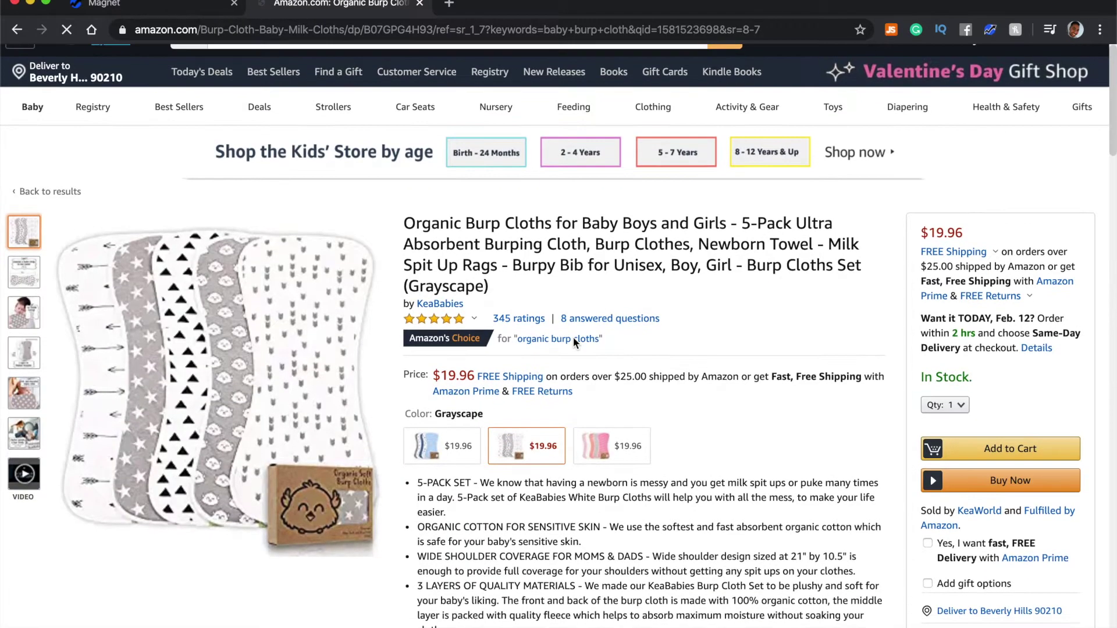
pyautogui.click(148, 10)
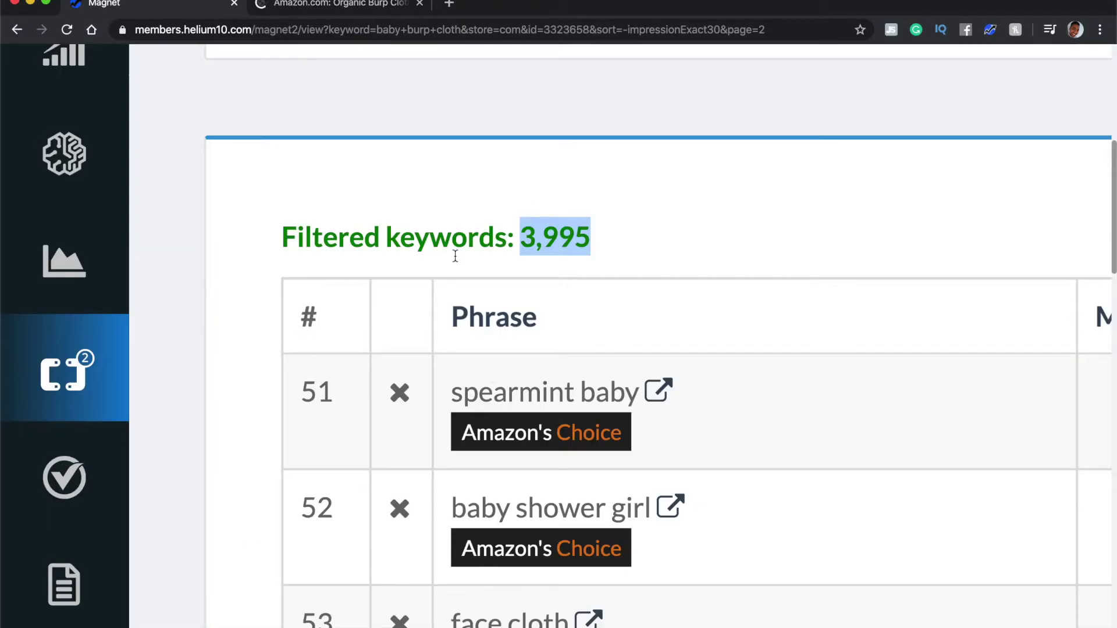
pyautogui.click(357, 5)
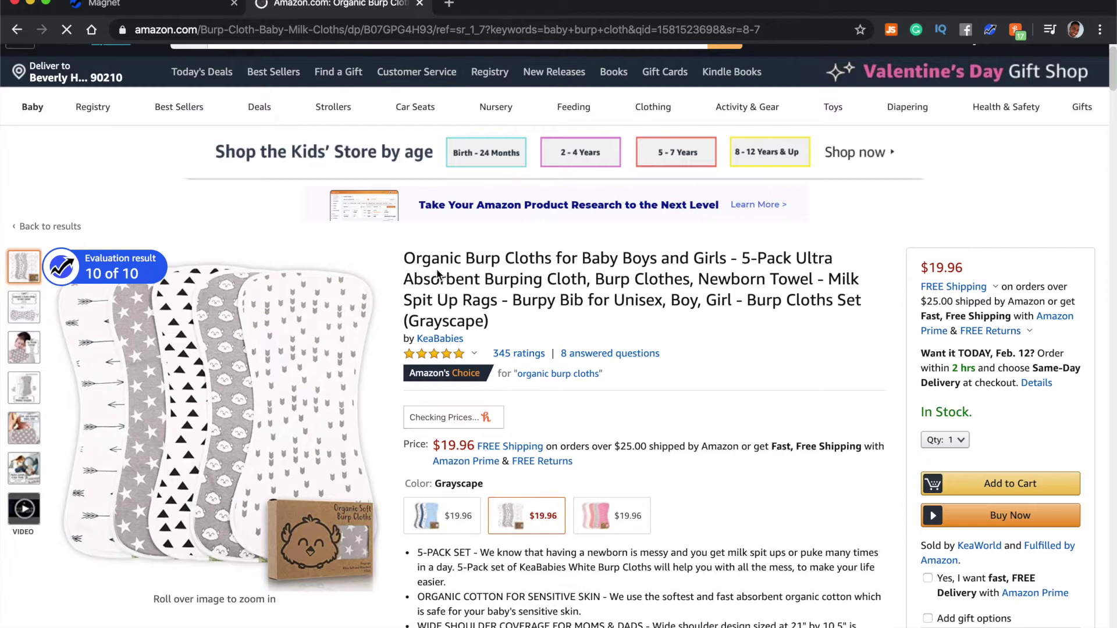
# - Examine the organic burp cloth listing's bullet points and illustrated product description for the text available for keywords
pyautogui.scroll(-5, 536, 319)
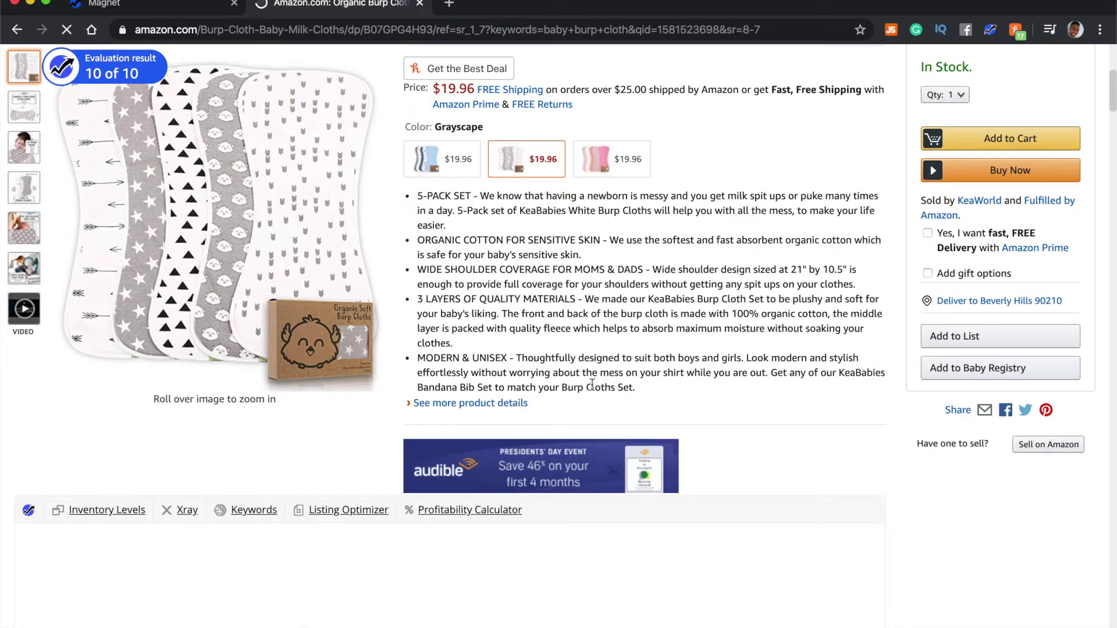
pyautogui.scroll(-15, 591, 384)
pyautogui.scroll(-15, 591, 389)
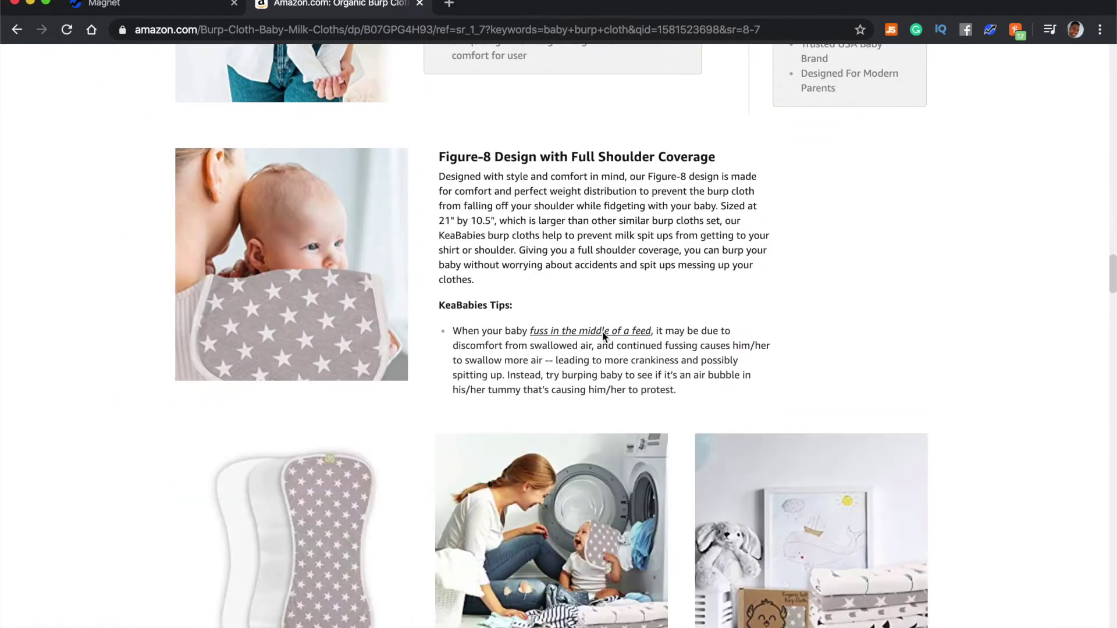
pyautogui.scroll(10, 592, 384)
pyautogui.scroll(-3, 598, 384)
pyautogui.scroll(5, 599, 384)
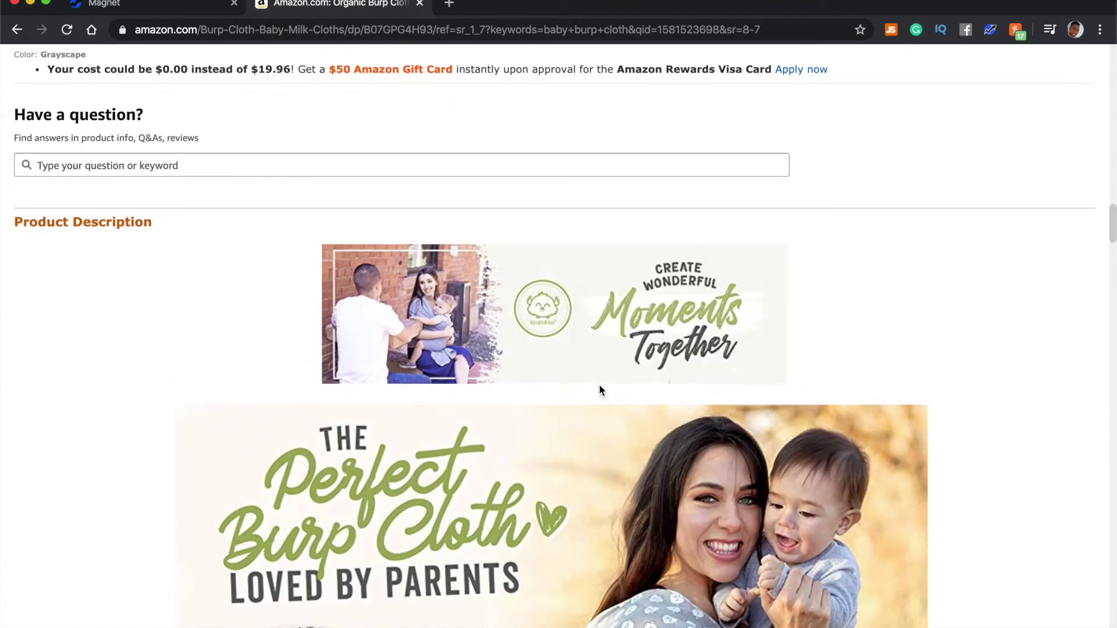
pyautogui.scroll(-5, 599, 384)
pyautogui.scroll(8, 599, 388)
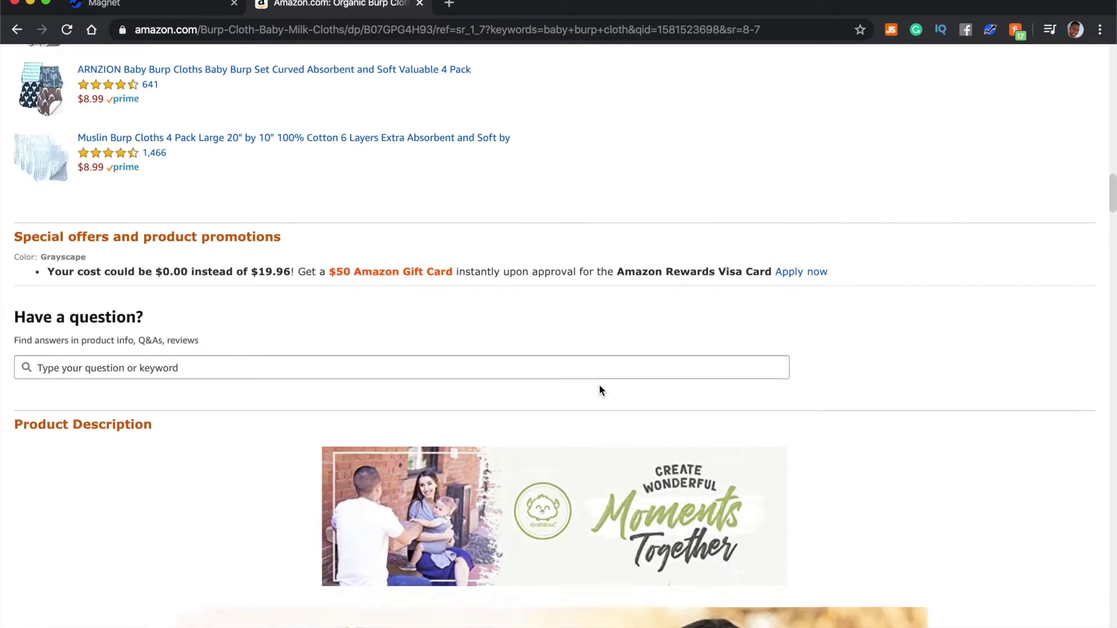
pyautogui.scroll(-5, 600, 389)
pyautogui.scroll(-9, 599, 386)
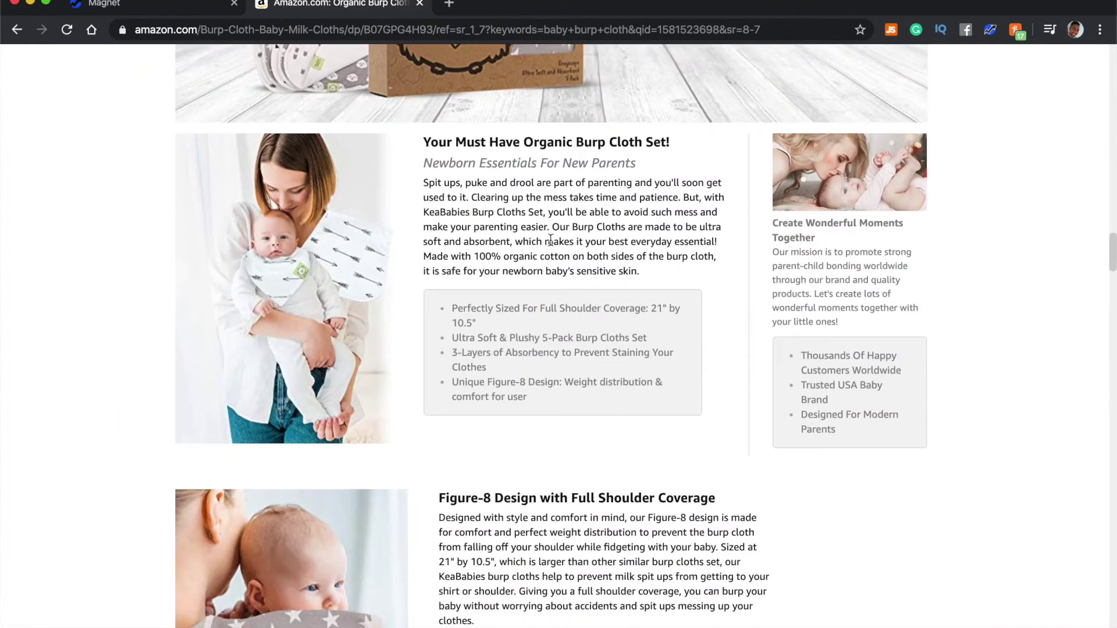
pyautogui.scroll(20, 600, 526)
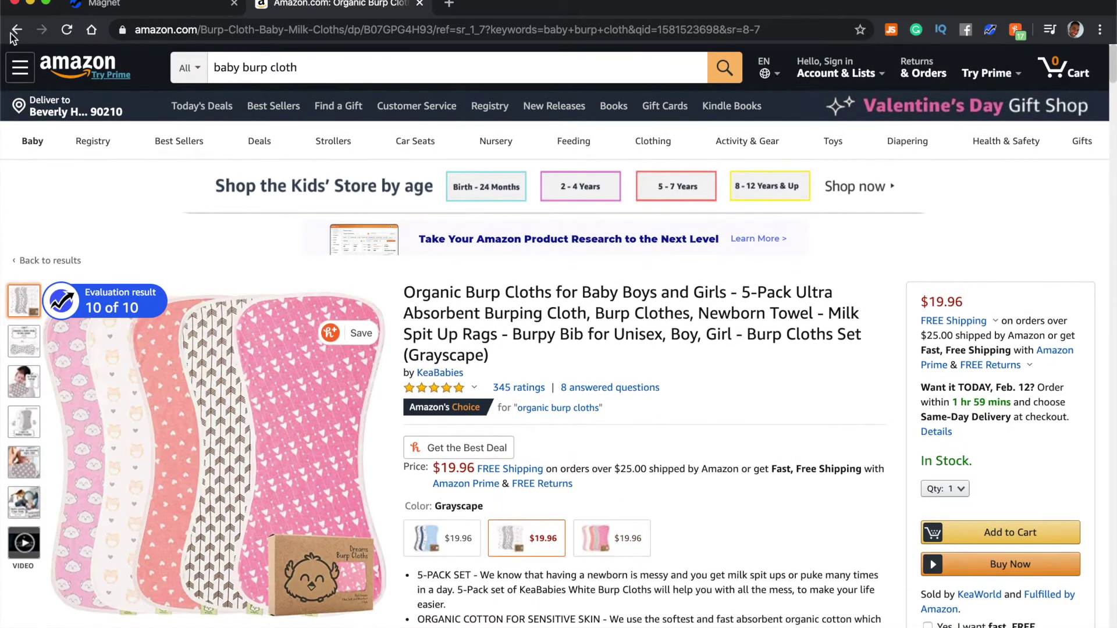
# - Return to the search results and open the "8 Pack Muslin Burp Cloths Large 20" by 10"" listing
pyautogui.click(15, 33)
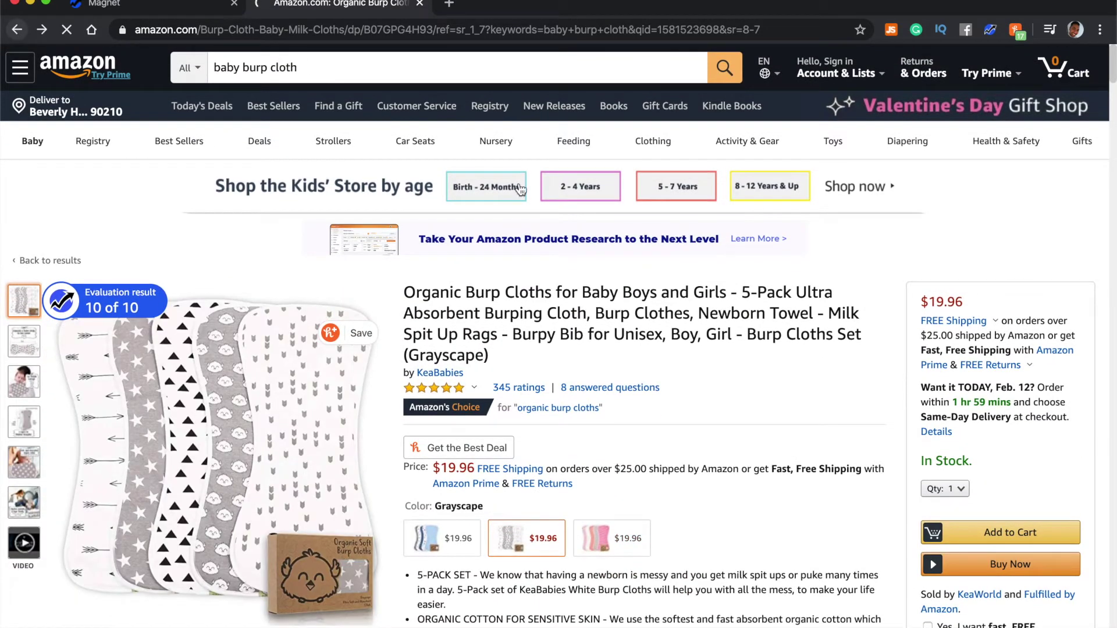
pyautogui.scroll(-5, 671, 472)
pyautogui.scroll(-2, 671, 476)
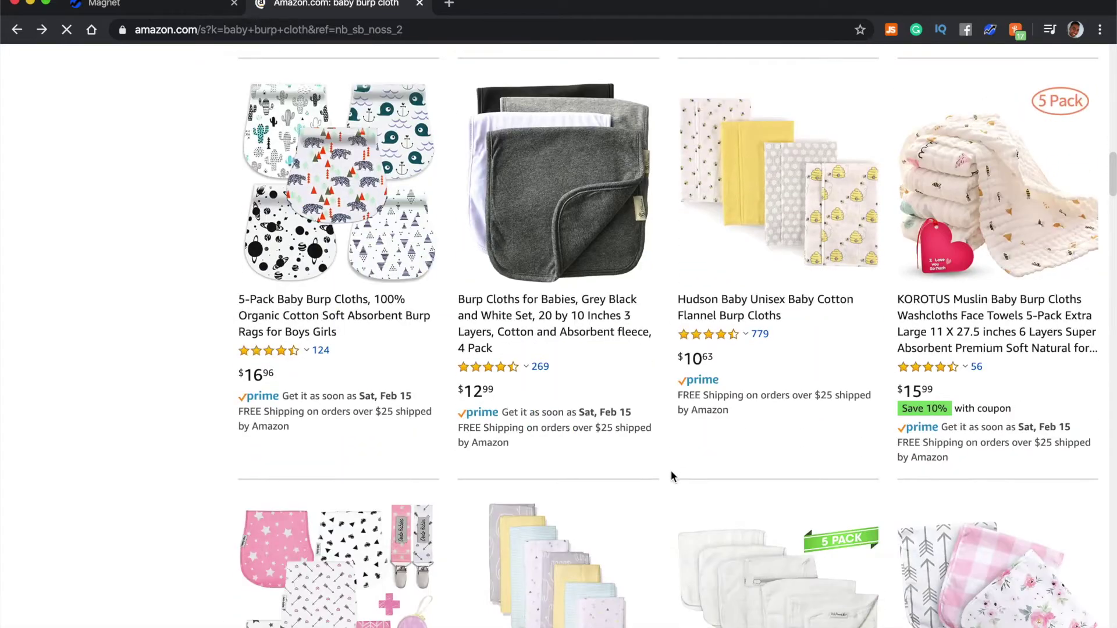
pyautogui.scroll(10, 961, 392)
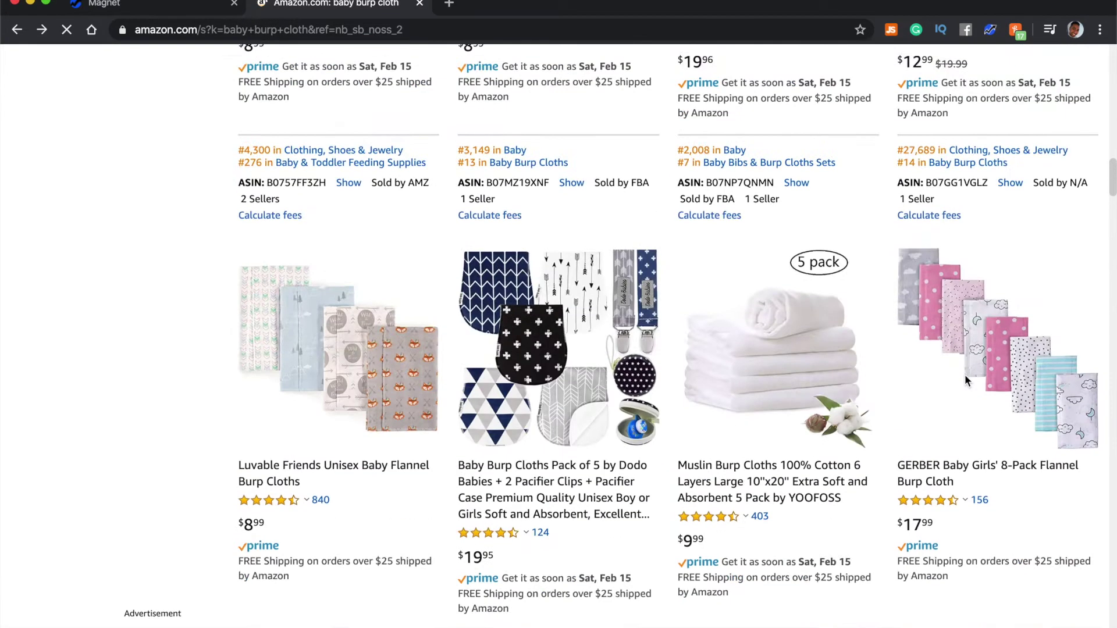
pyautogui.scroll(5, 967, 381)
pyautogui.click(979, 284)
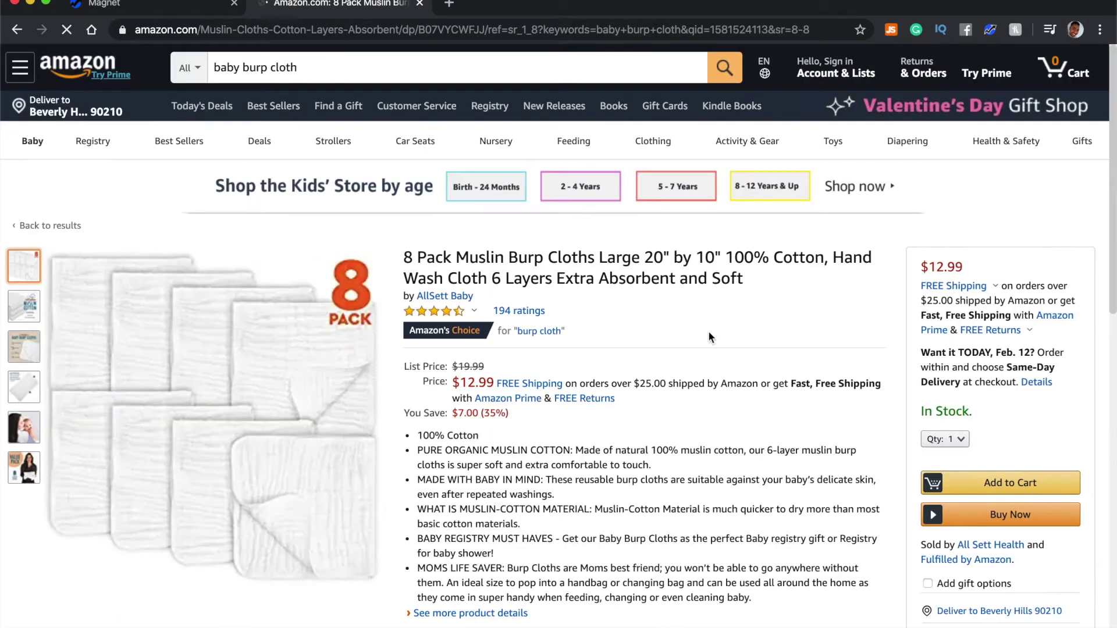
# - Highlight the muslin listing's whole product description, from "Super Soft and Smooth" through the product measurements
pyautogui.scroll(-9, 658, 334)
pyautogui.scroll(-20, 658, 334)
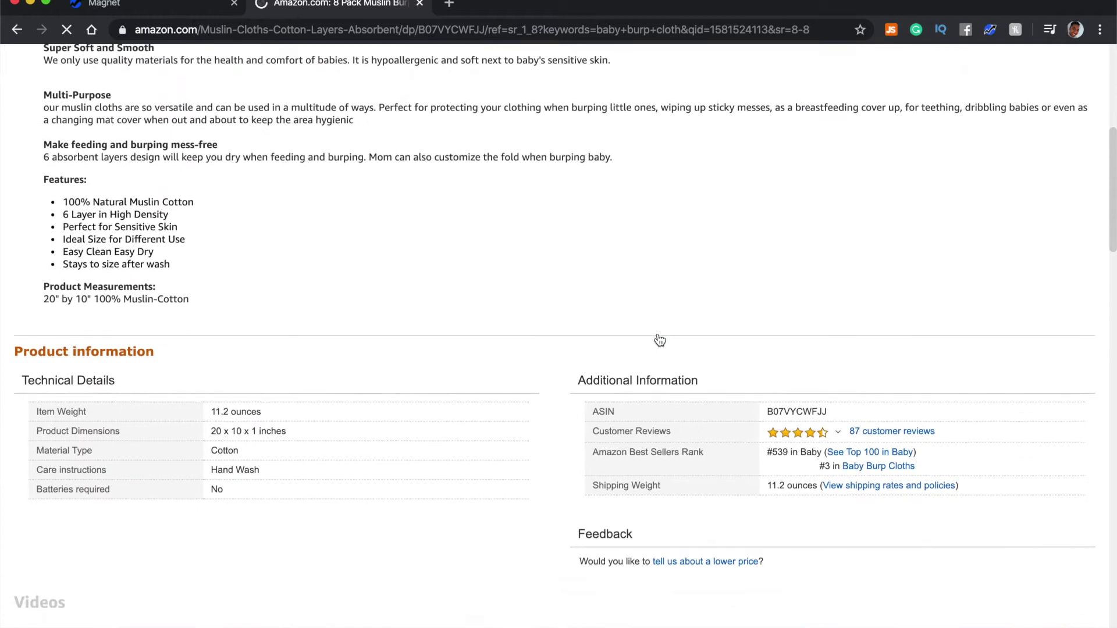
pyautogui.scroll(1, 39, 164)
pyautogui.moveTo(43, 199); pyautogui.dragTo(240, 462)
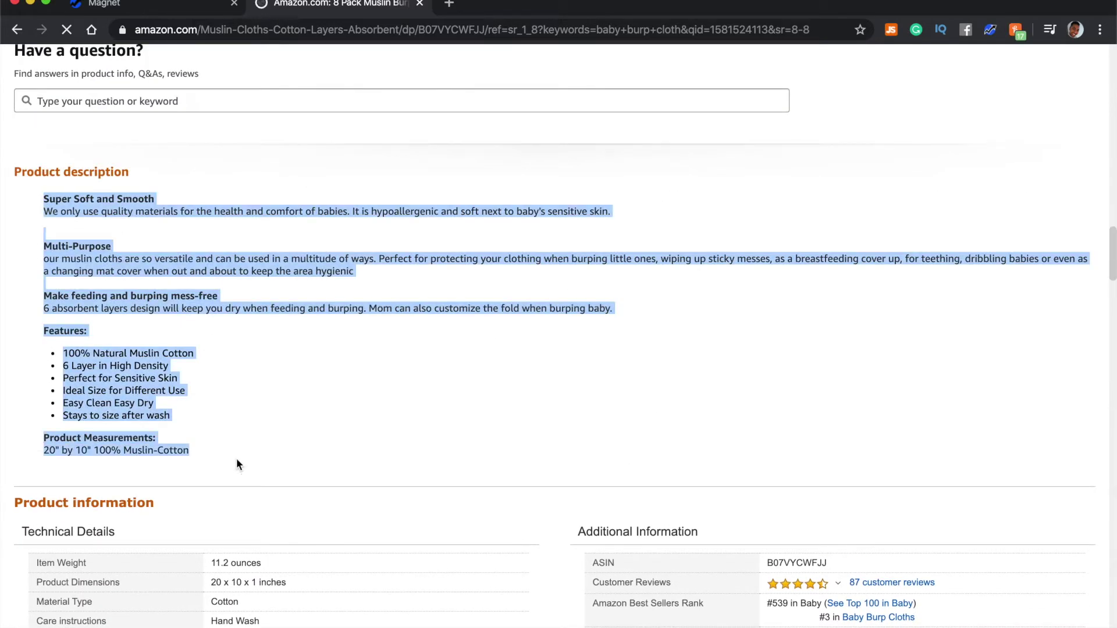
# - Check Magnet's filtered keywords count again, and return to the muslin listing on Amazon to review its title and bullet points
pyautogui.click(128, 10)
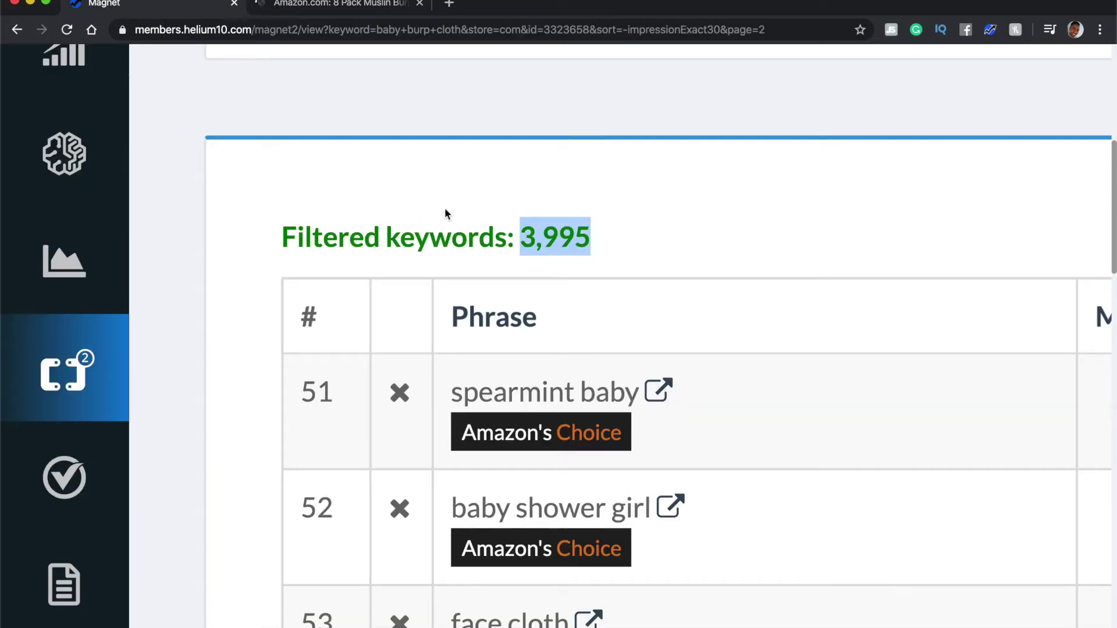
pyautogui.click(342, 3)
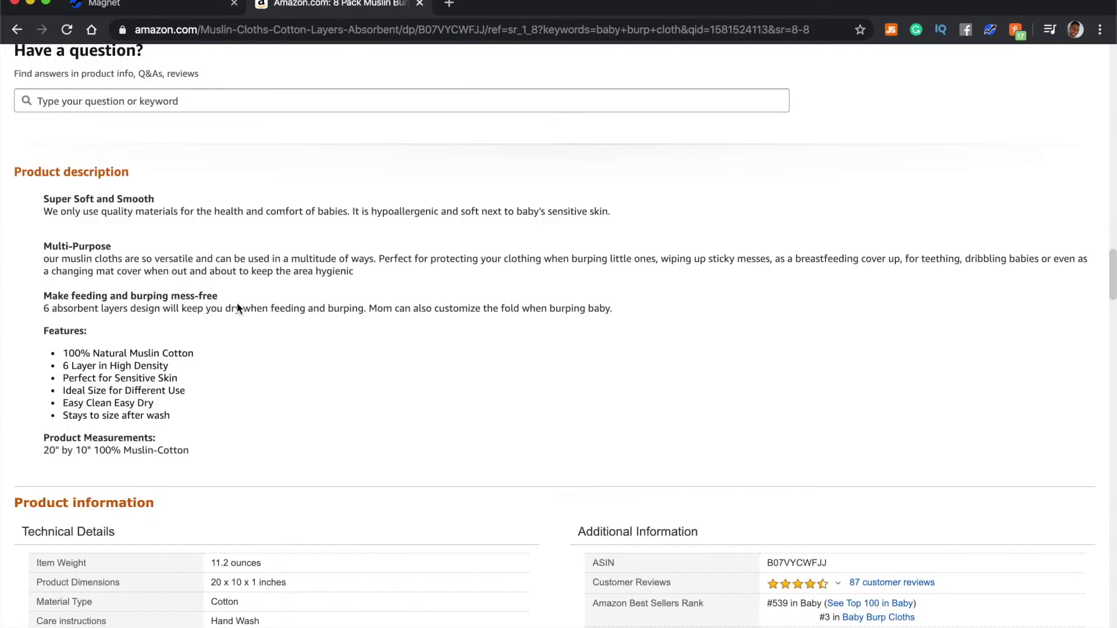
pyautogui.scroll(4, 240, 310)
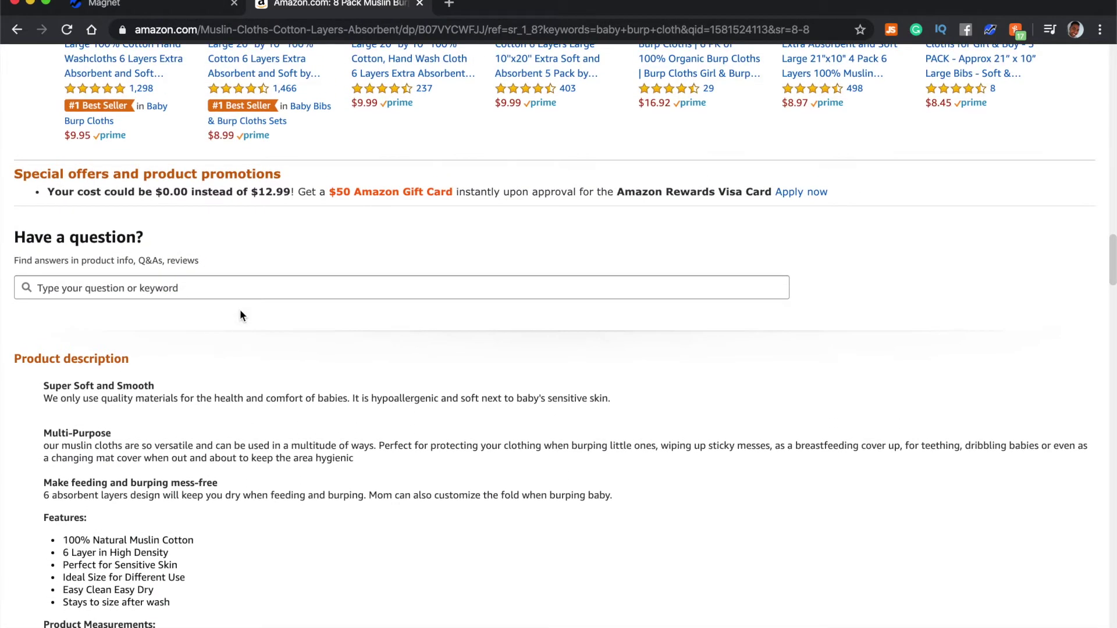
pyautogui.scroll(15, 240, 312)
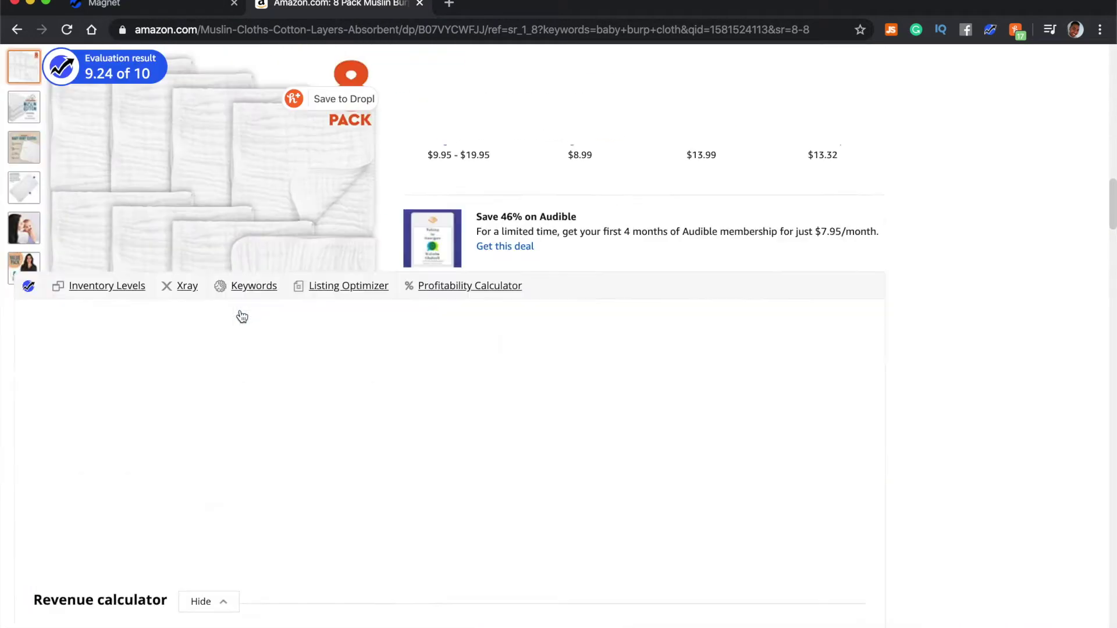
pyautogui.scroll(8, 242, 317)
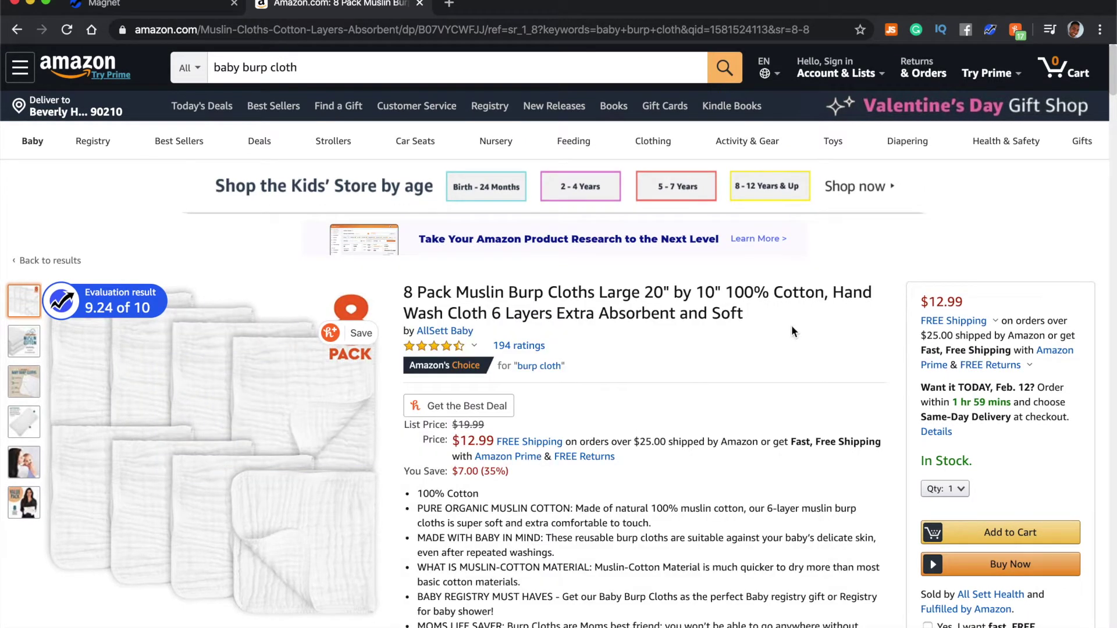
# - Switch to Helium 10 Magnet and open page 1 of the "baby burp cloth" keyword results
pyautogui.click(144, 6)
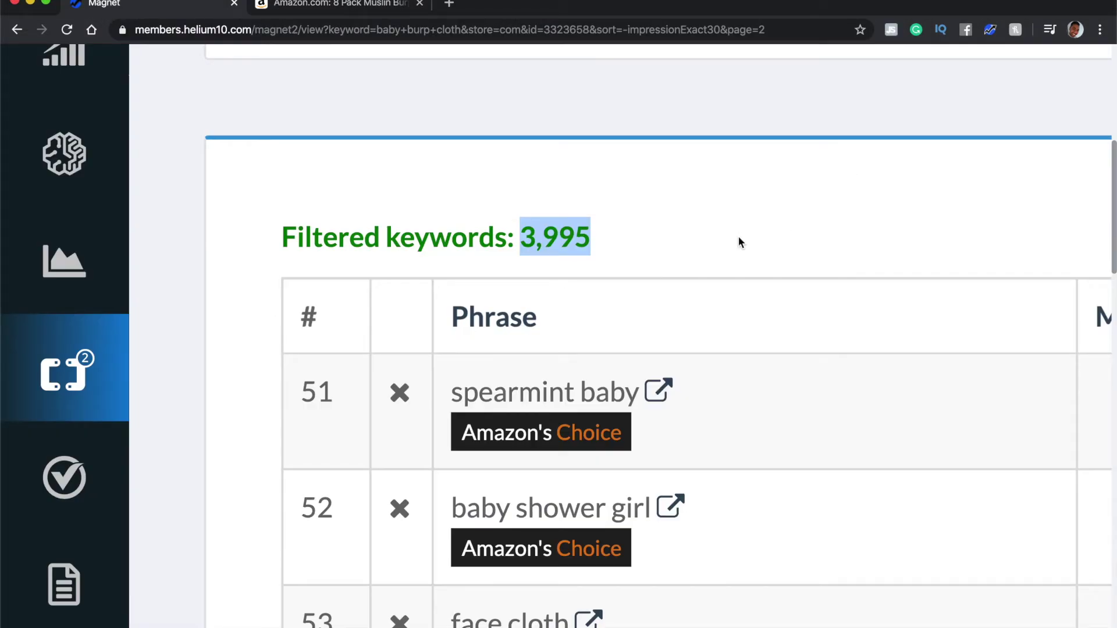
pyautogui.press('super+minus')
pyautogui.press('super+minus')
pyautogui.press('super+minus')
pyautogui.press('super+minus')
pyautogui.press('super+minus')
pyautogui.press('super+minus')
pyautogui.press('super+minus')
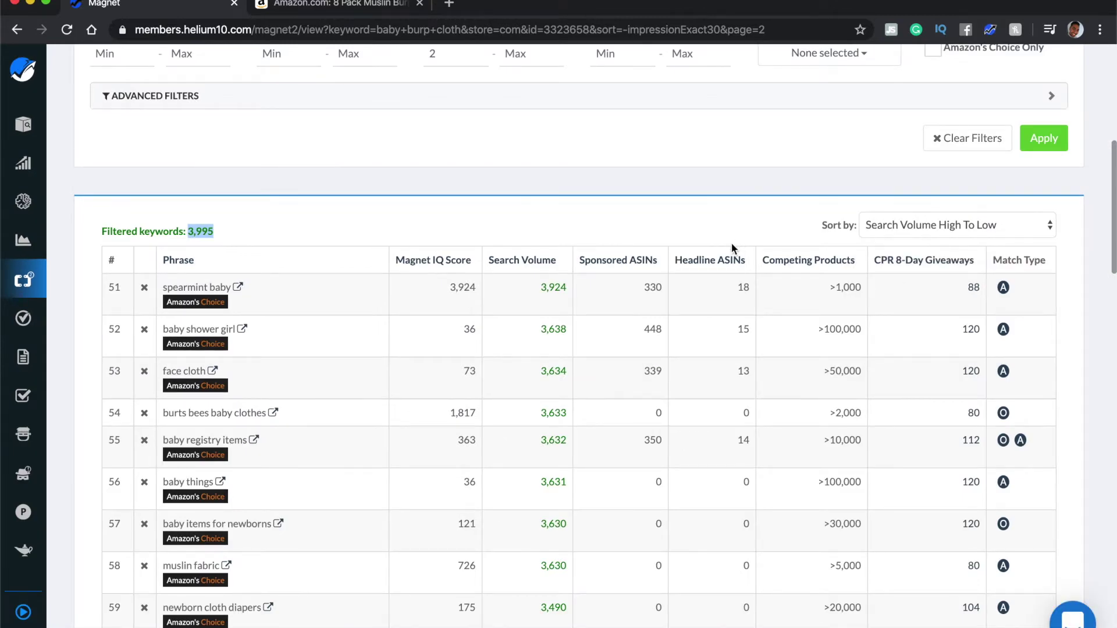
pyautogui.scroll(-20, 731, 242)
pyautogui.scroll(-3, 348, 338)
pyautogui.click(136, 573)
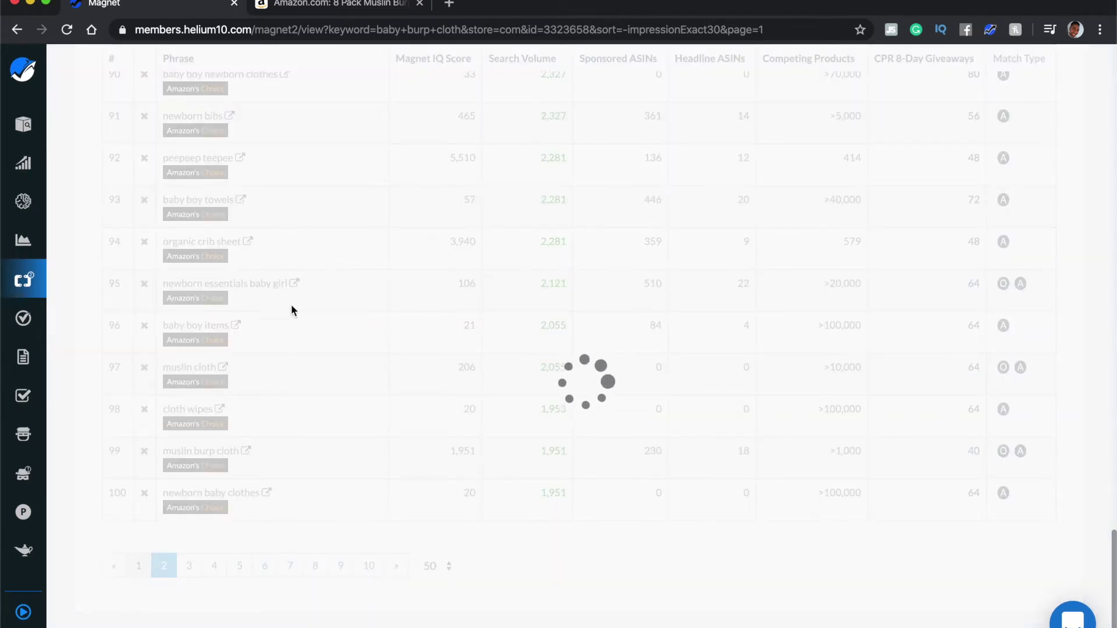
# - Return to the summary and filters above the keyword table and highlight the filtered keywords count
pyautogui.scroll(15, 336, 222)
pyautogui.scroll(20, 336, 227)
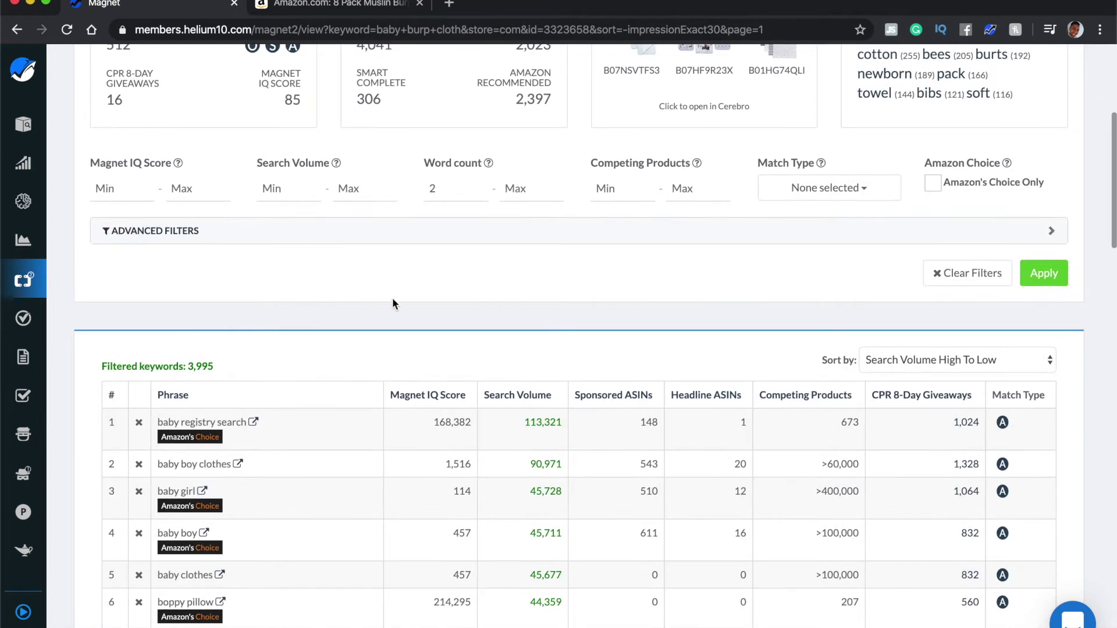
pyautogui.scroll(3, 392, 296)
pyautogui.moveTo(189, 493); pyautogui.dragTo(245, 494)
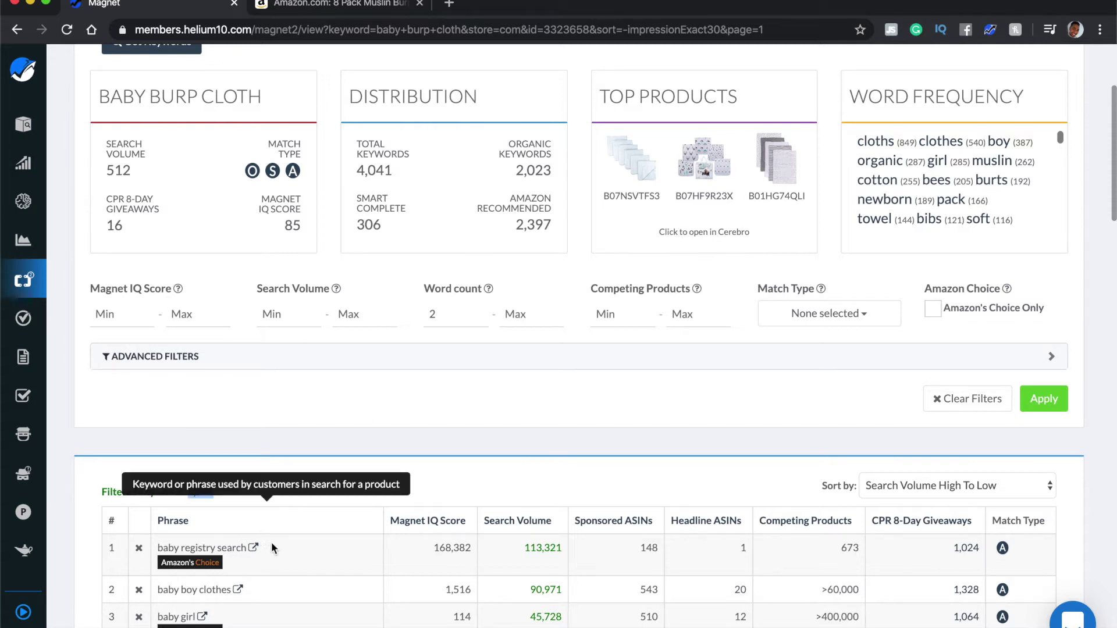
# - Filter the keywords to a minimum search volume of 300 and highlight the updated filtered keywords count
pyautogui.click(273, 310)
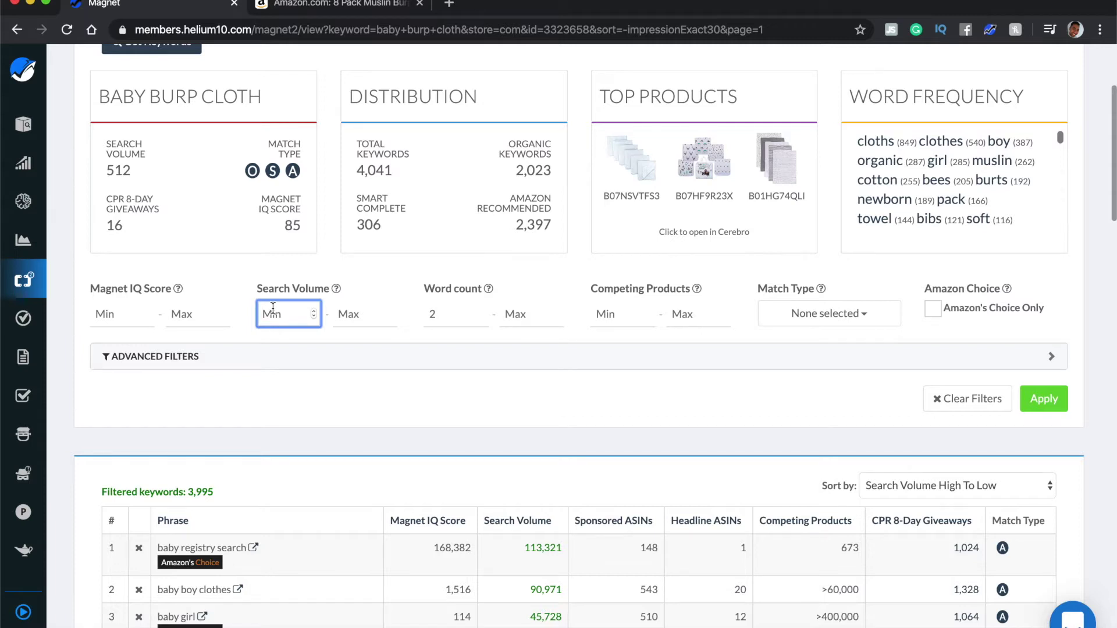
pyautogui.write('300')
pyautogui.click(1041, 402)
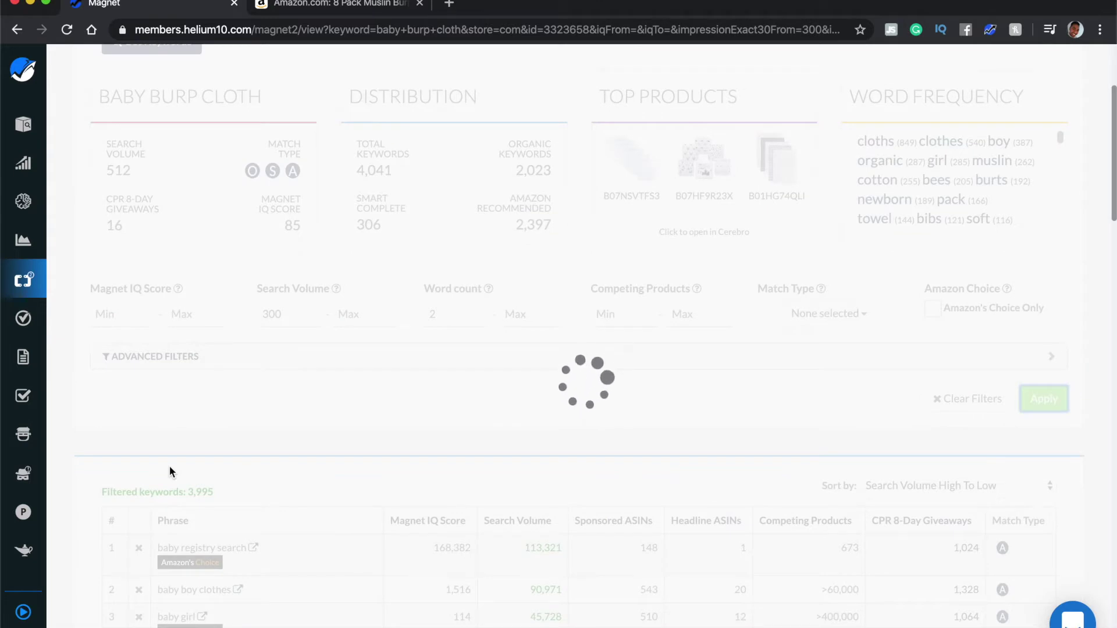
pyautogui.moveTo(186, 492); pyautogui.dragTo(225, 494)
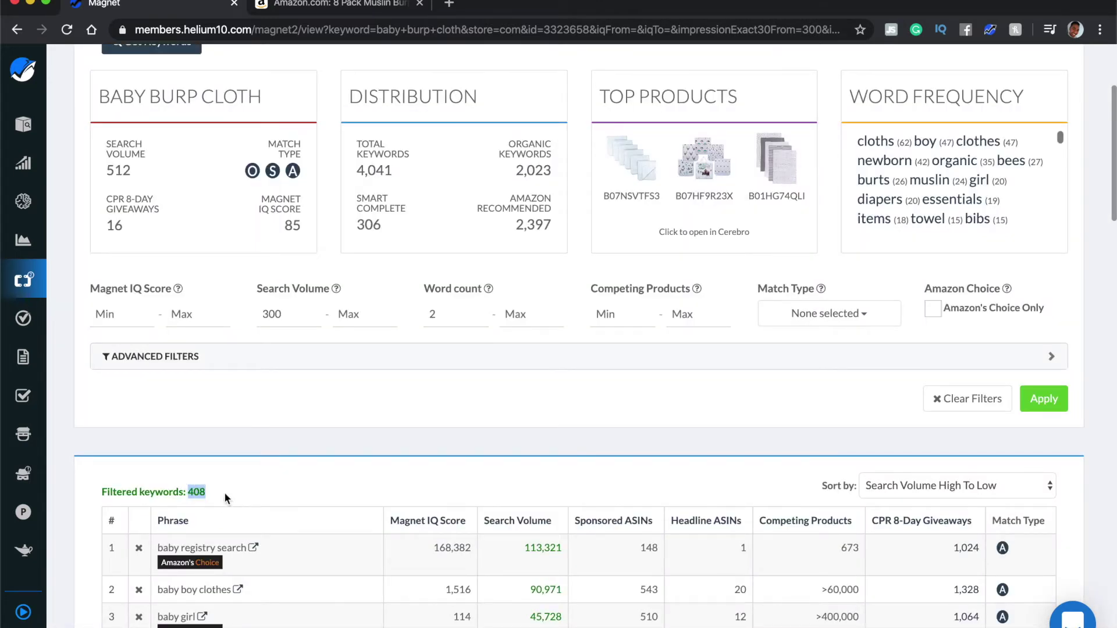
# - Expand the Advanced Filters to view the options for showing and excluding phrases, and collapse them again
pyautogui.click(228, 355)
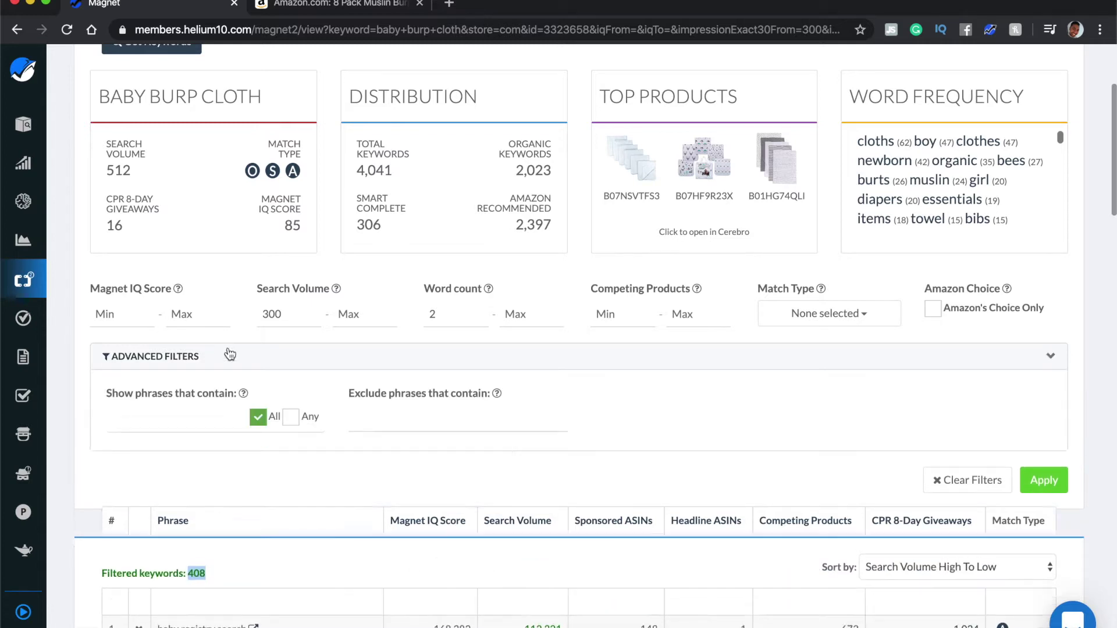
pyautogui.scroll(-3, 234, 353)
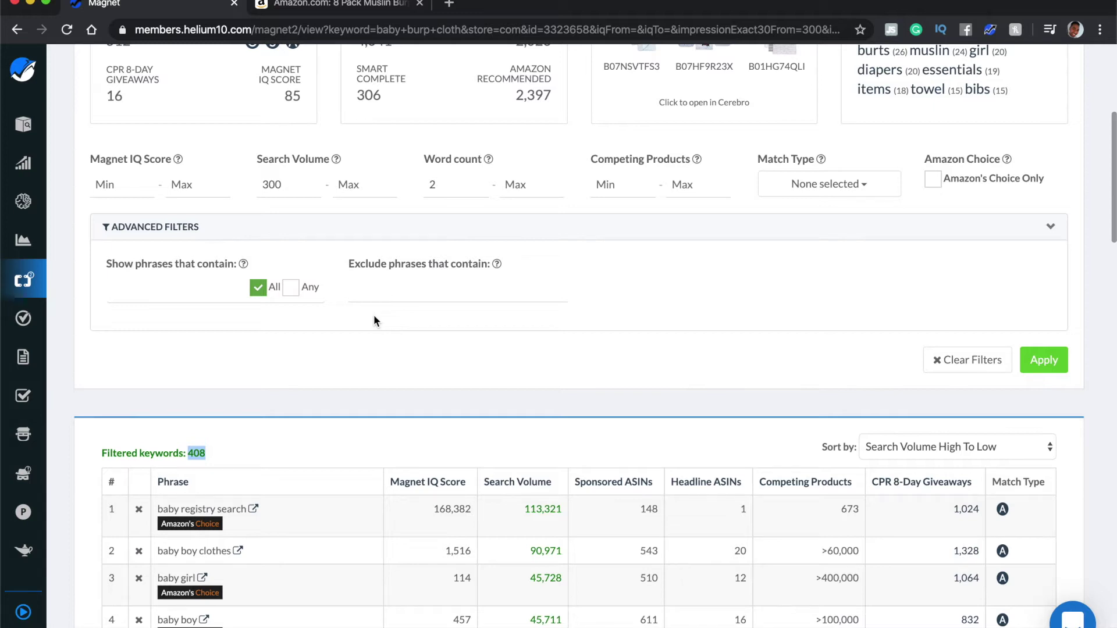
pyautogui.click(373, 317)
pyautogui.click(359, 239)
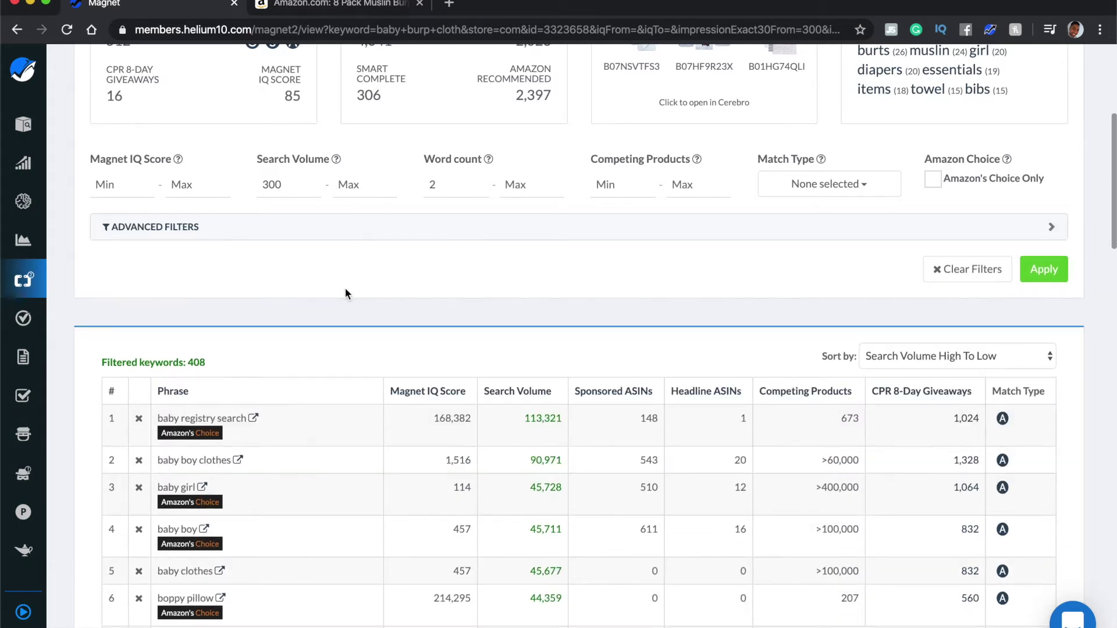
pyautogui.scroll(-2, 345, 294)
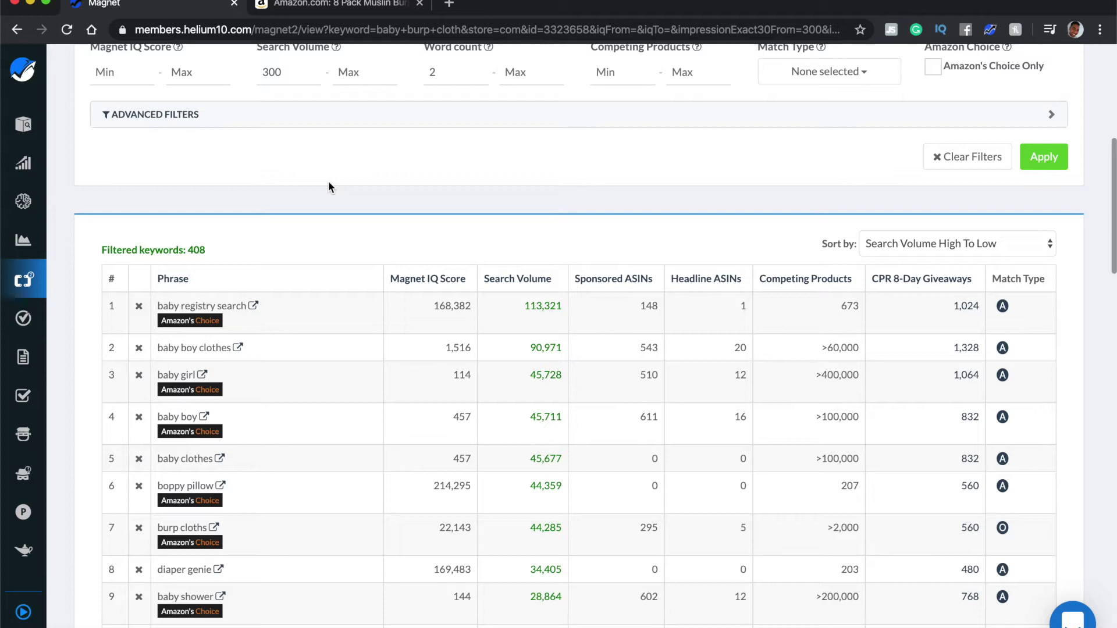
# - Highlight "Burp Cloths" in the muslin listing's title on Amazon, and return to Helium 10 Magnet
pyautogui.click(323, 7)
pyautogui.moveTo(509, 288); pyautogui.dragTo(597, 286)
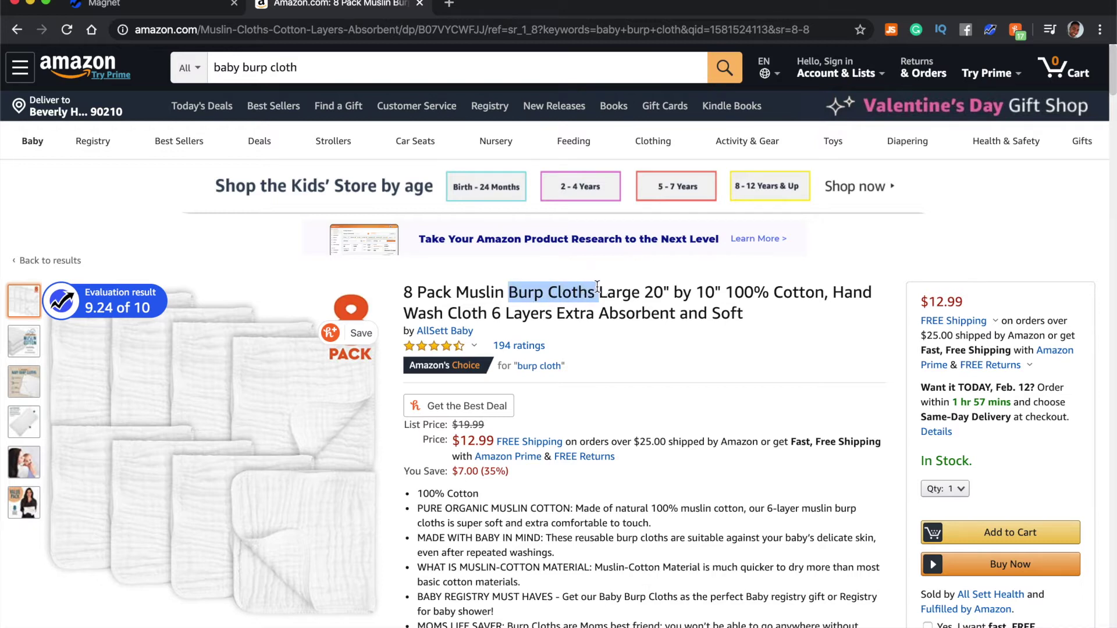
pyautogui.click(139, 6)
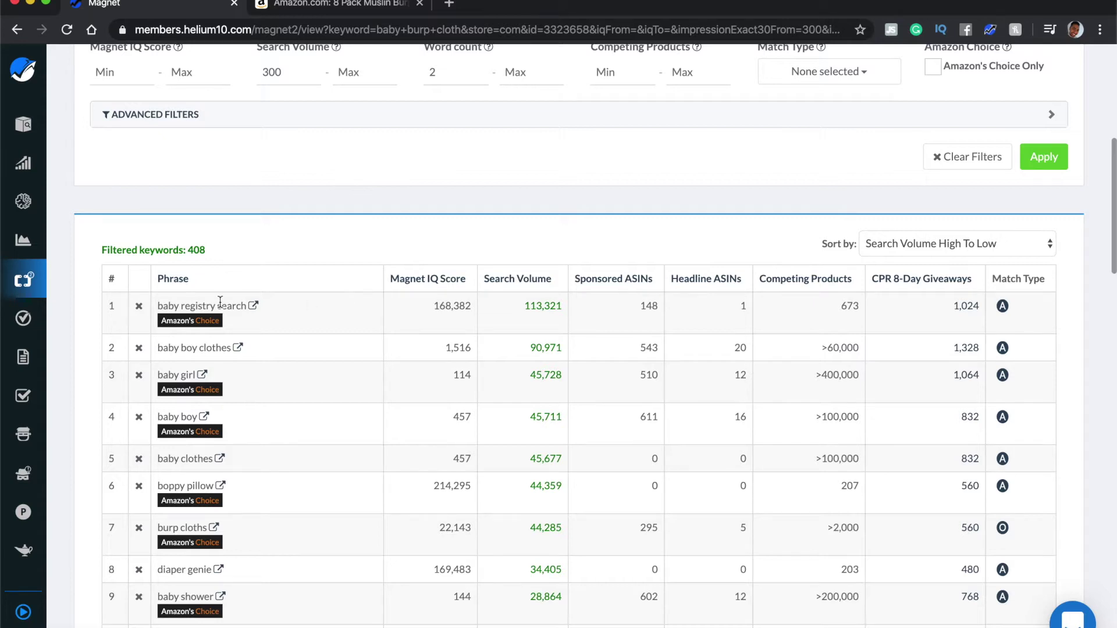
# - Highlight the phrase "baby registry search" in the keyword table and open its Amazon search results
pyautogui.scroll(-2, 379, 184)
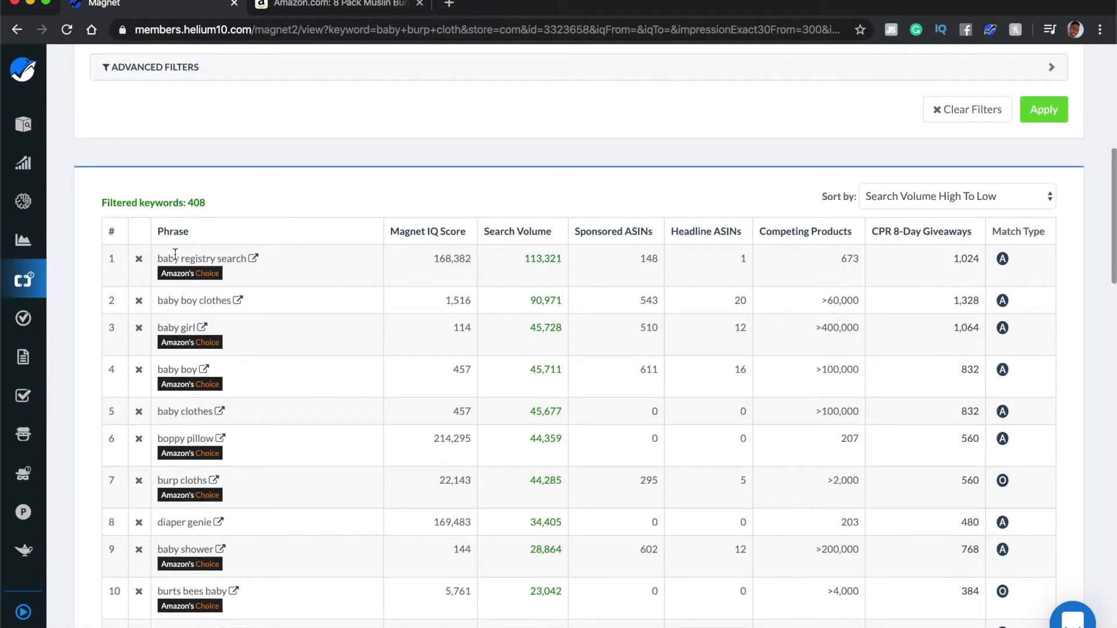
pyautogui.moveTo(160, 255); pyautogui.dragTo(245, 256)
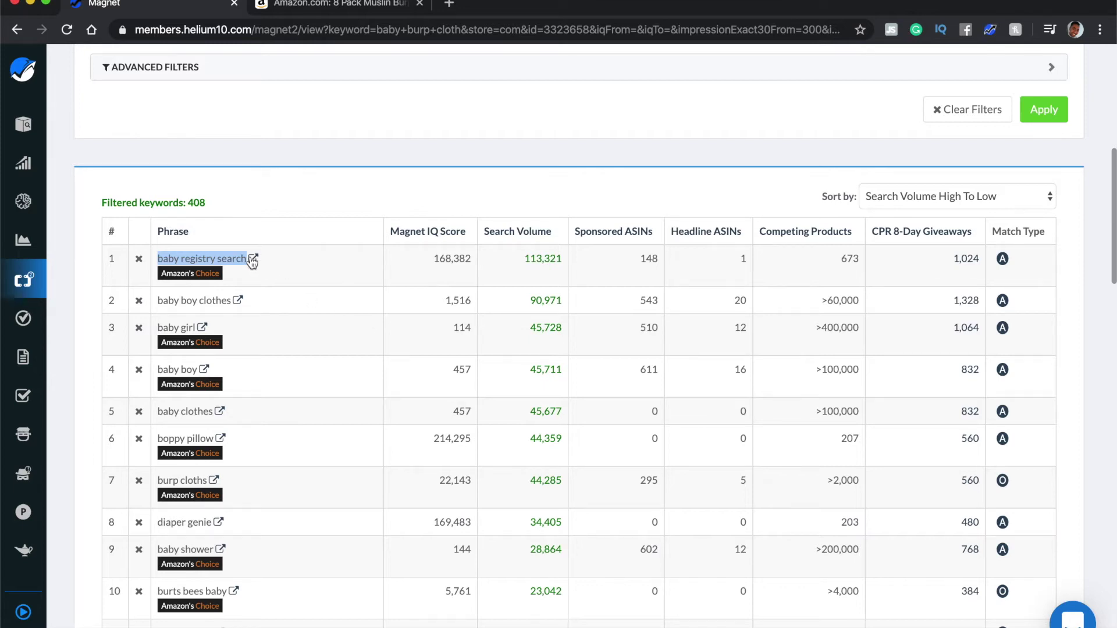
pyautogui.click(279, 265)
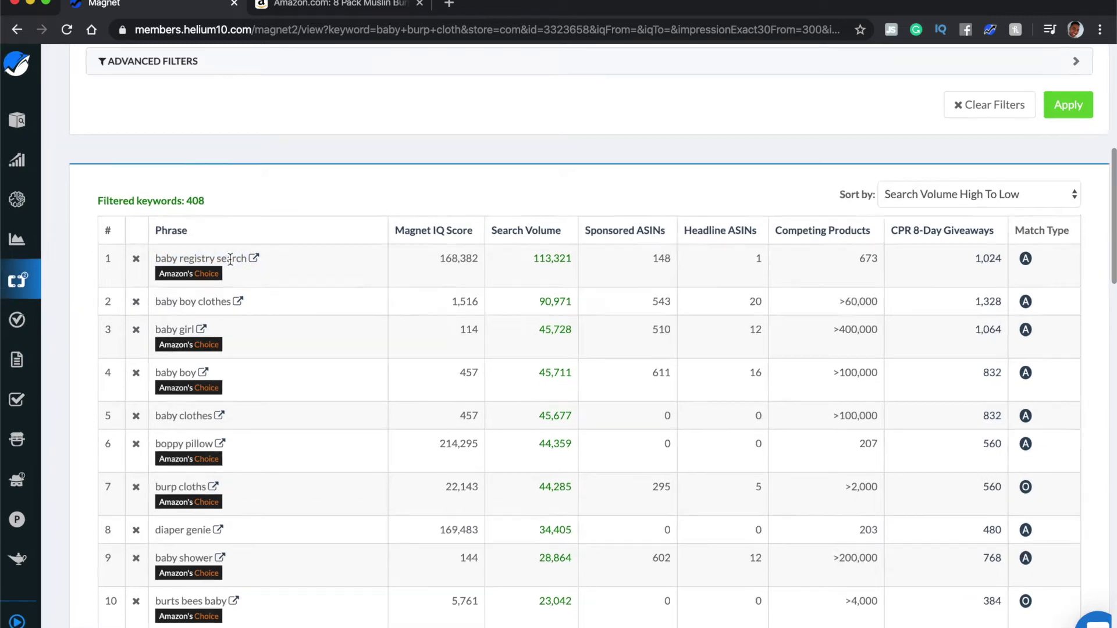
pyautogui.keyDown('ctrl'); pyautogui.scroll(5, 214, 260); pyautogui.keyUp('ctrl')
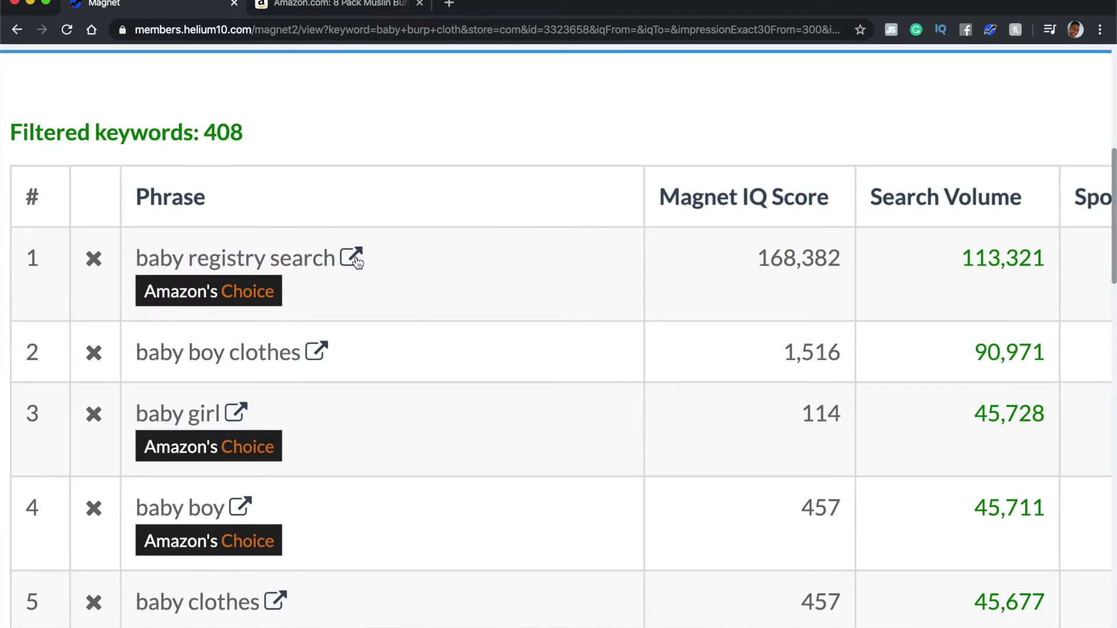
pyautogui.click(352, 257)
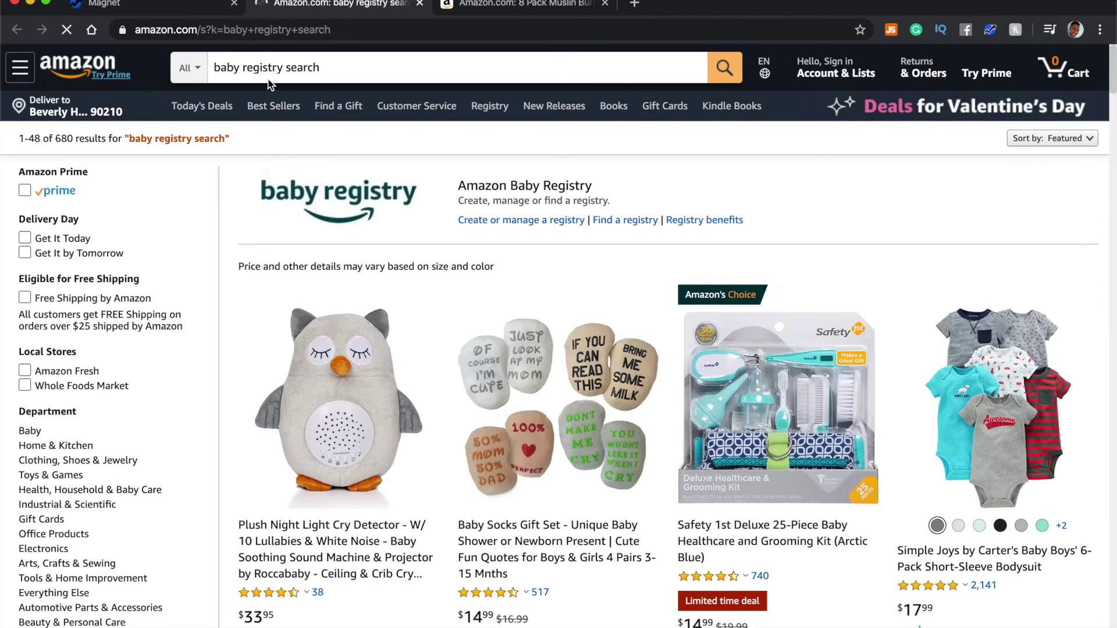
# - Examine the search term and the products in the "baby registry search" results for relevance to burp cloths
pyautogui.keyDown('ctrl'); pyautogui.scroll(4, 271, 82); pyautogui.keyUp('ctrl')
pyautogui.keyDown('ctrl'); pyautogui.scroll(3, 269, 78); pyautogui.keyUp('ctrl')
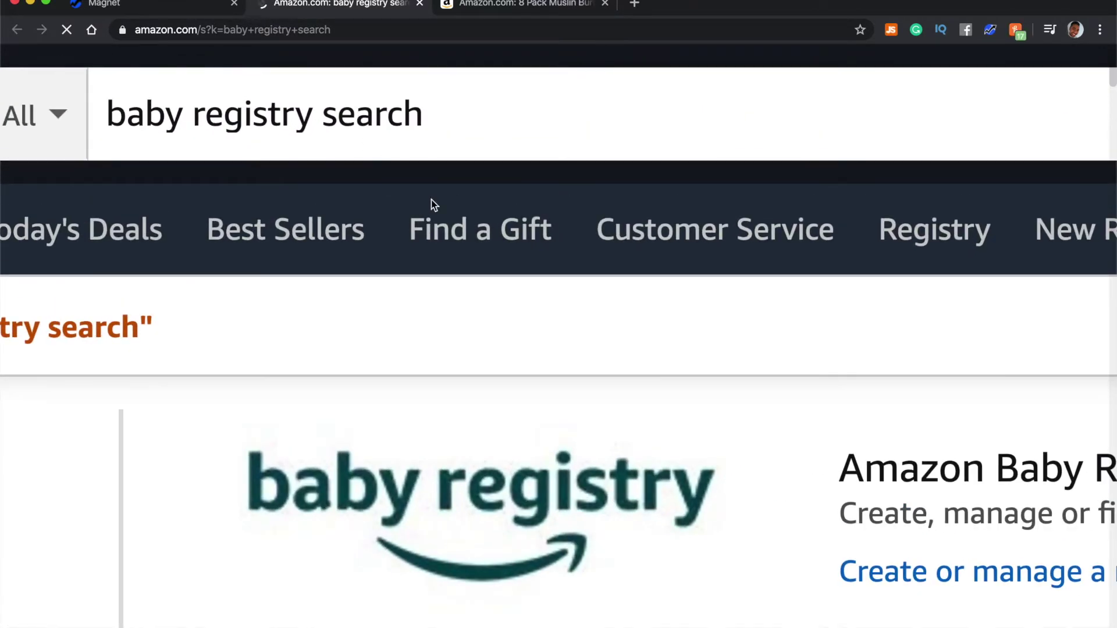
pyautogui.keyDown('ctrl'); pyautogui.scroll(-4, 423, 342); pyautogui.keyUp('ctrl')
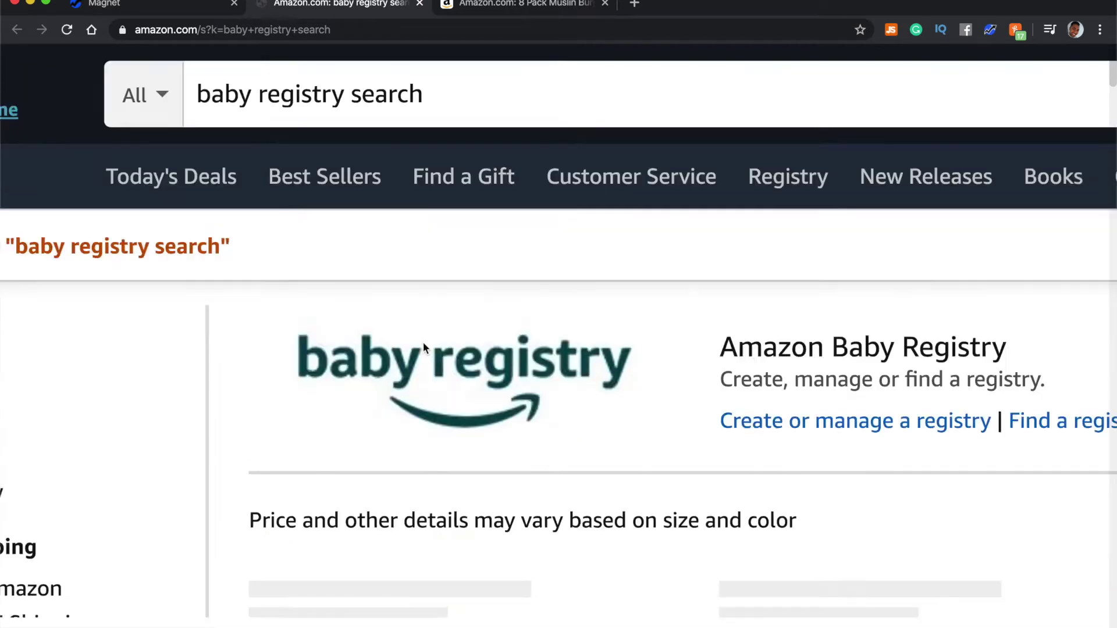
pyautogui.keyDown('ctrl'); pyautogui.scroll(-4, 424, 349); pyautogui.keyUp('ctrl')
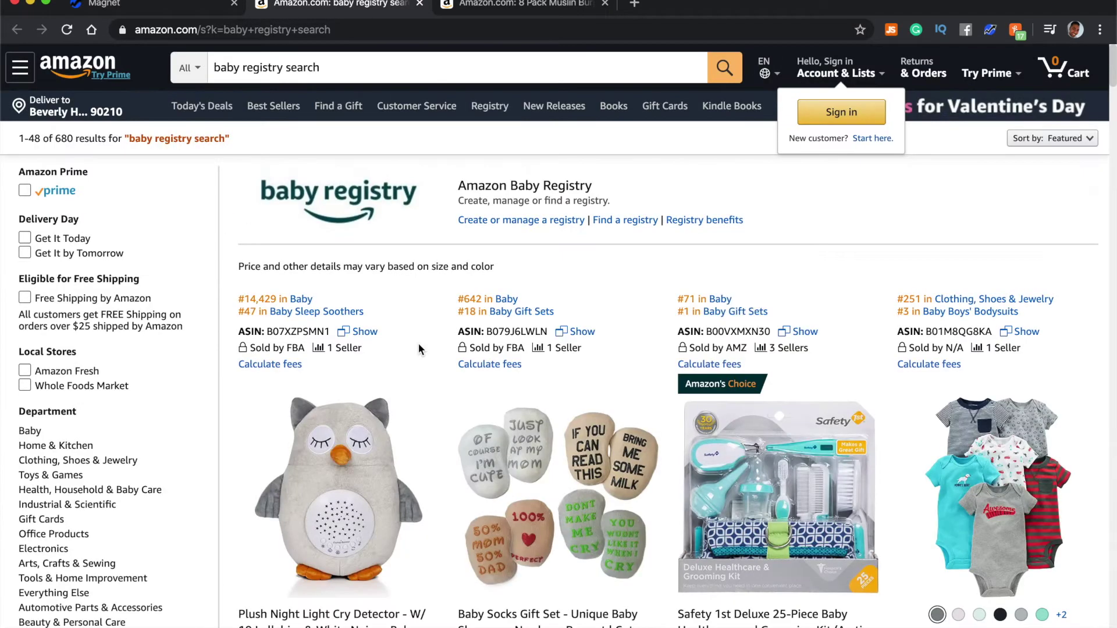
pyautogui.scroll(-1, 419, 349)
pyautogui.scroll(-10, 418, 348)
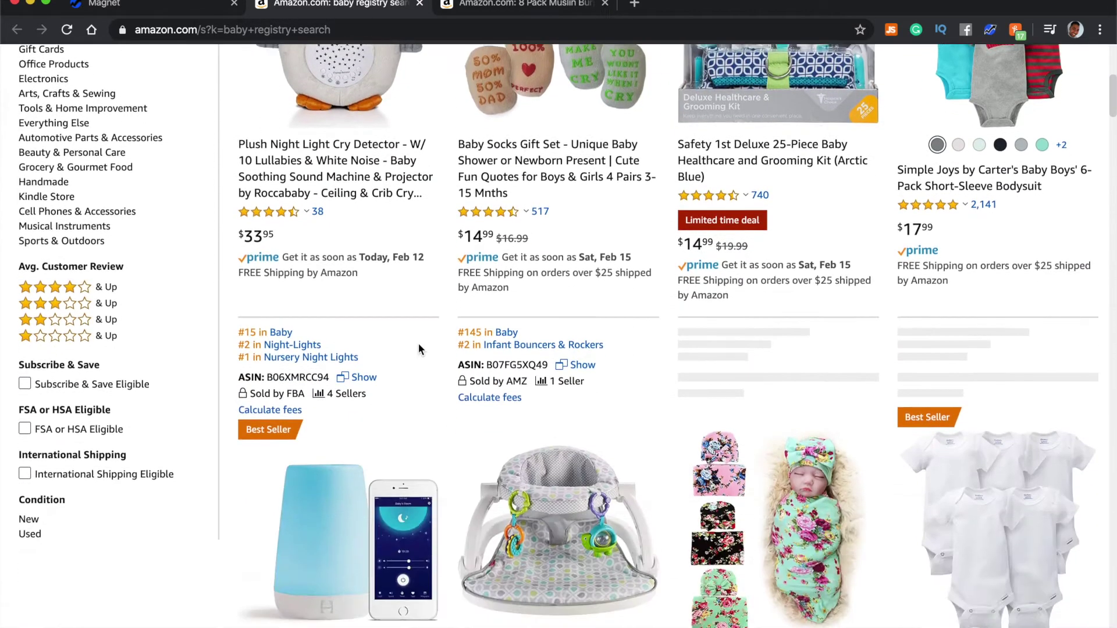
pyautogui.scroll(-10, 420, 347)
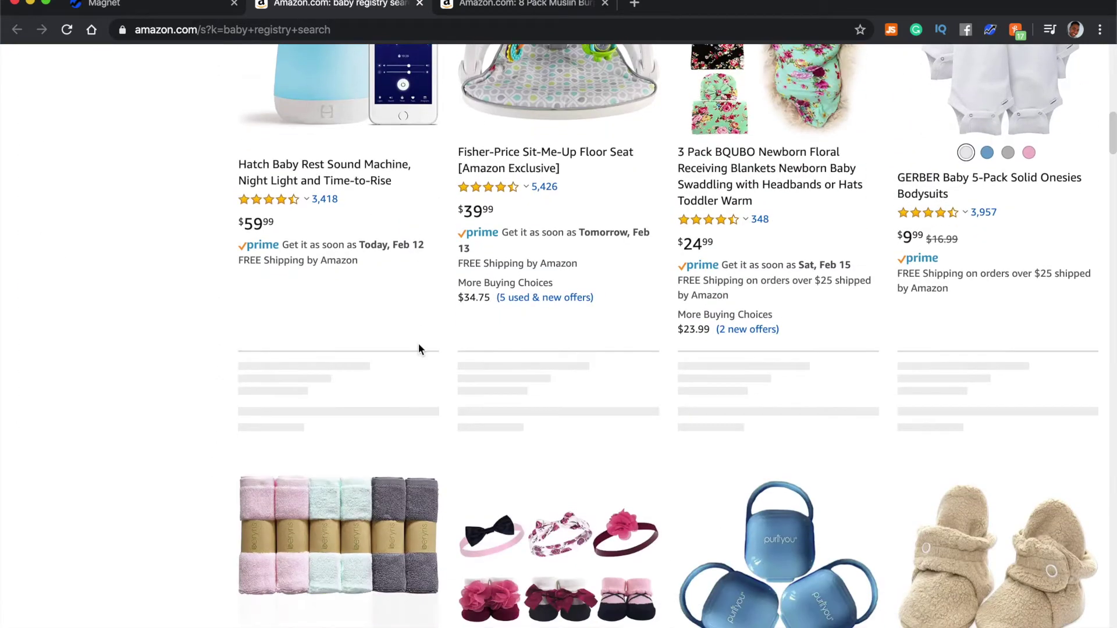
pyautogui.scroll(-10, 419, 348)
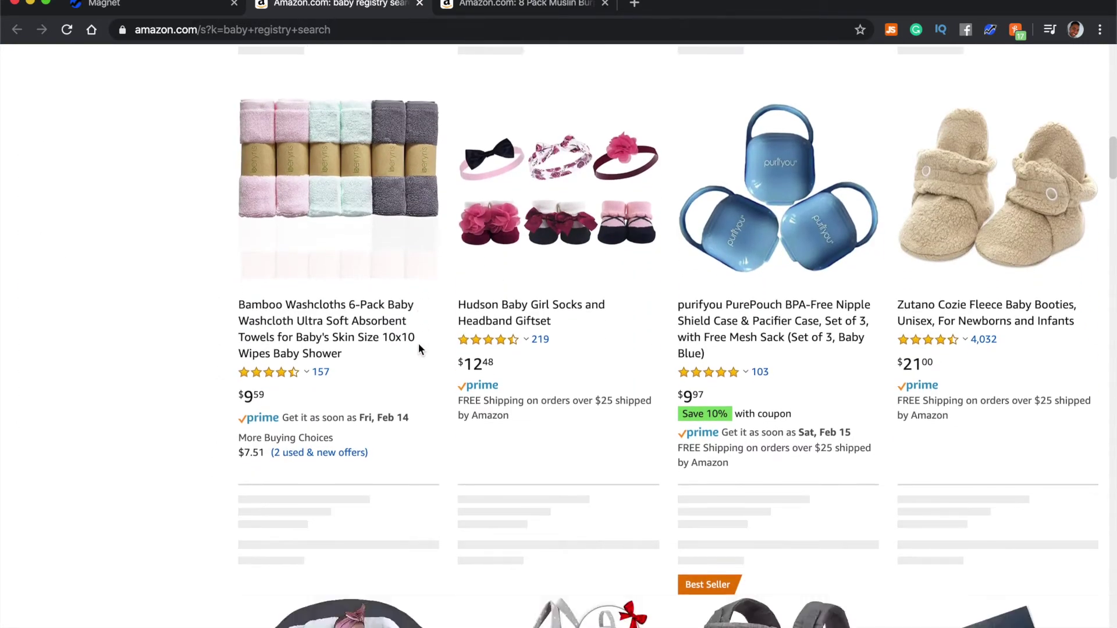
pyautogui.scroll(9, 948, 308)
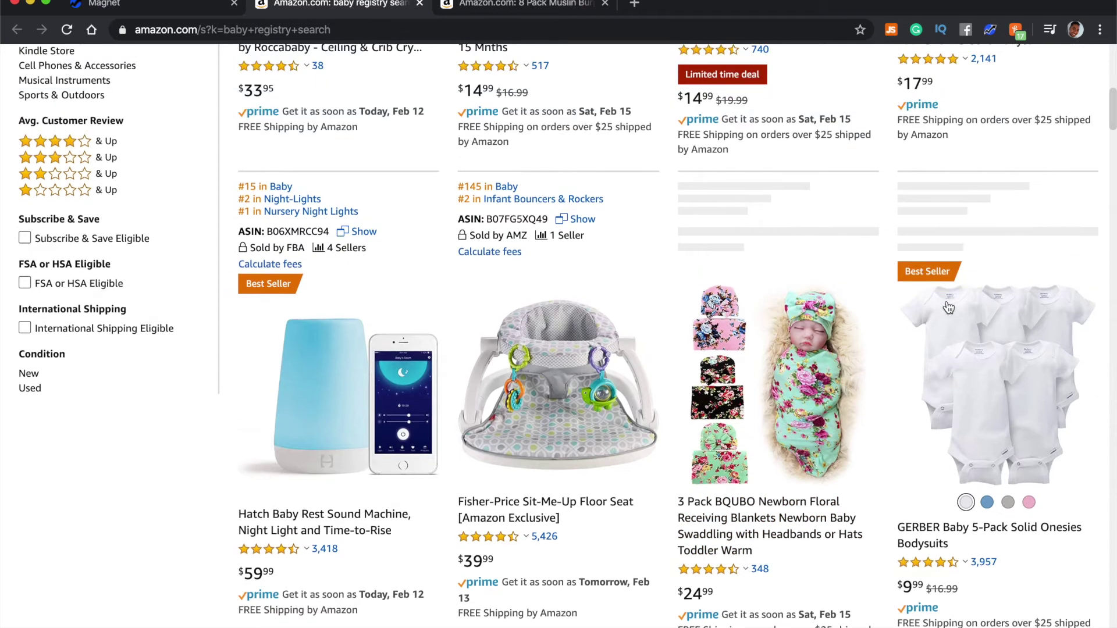
pyautogui.scroll(-20, 948, 307)
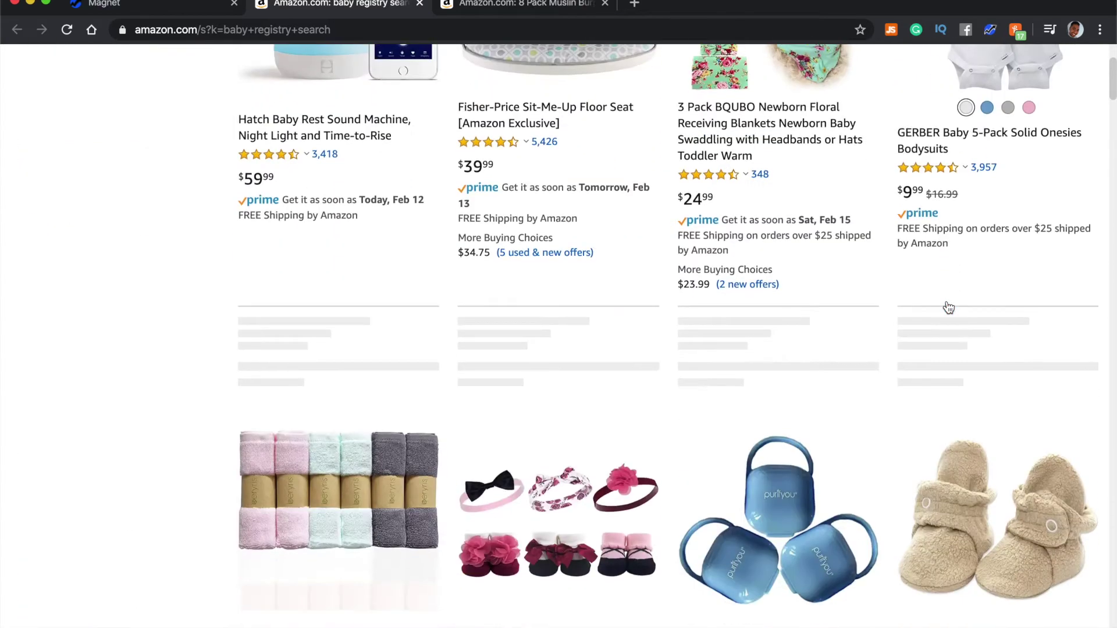
pyautogui.scroll(-13, 948, 307)
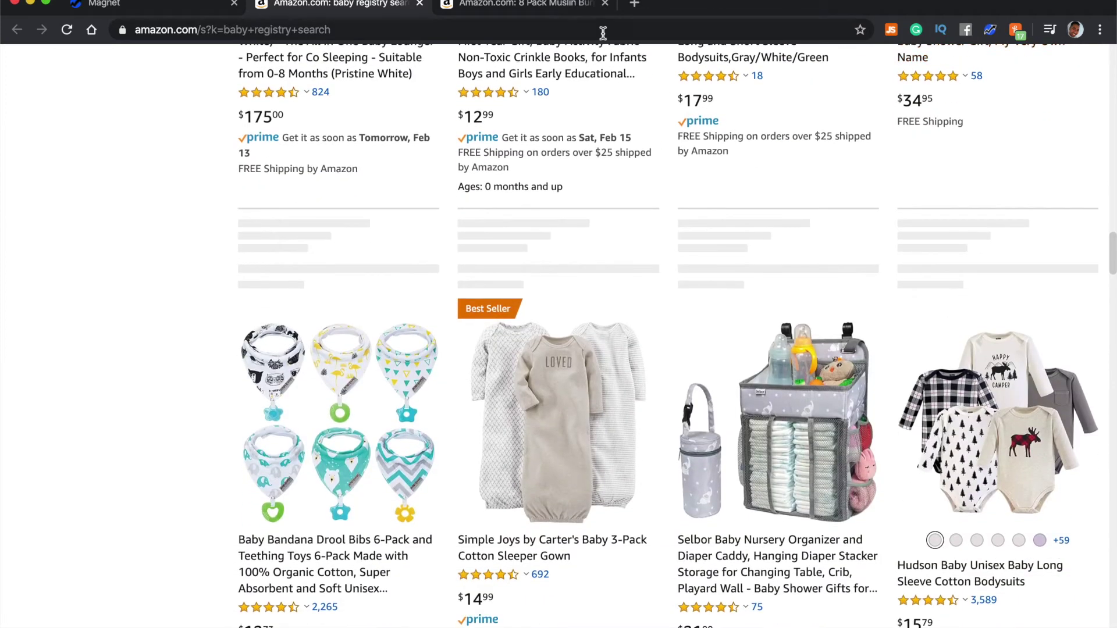
# - Go back from the muslin listing to the "baby burp cloth" search results and review the products shown there
pyautogui.click(568, 5)
pyautogui.press('super+Left')
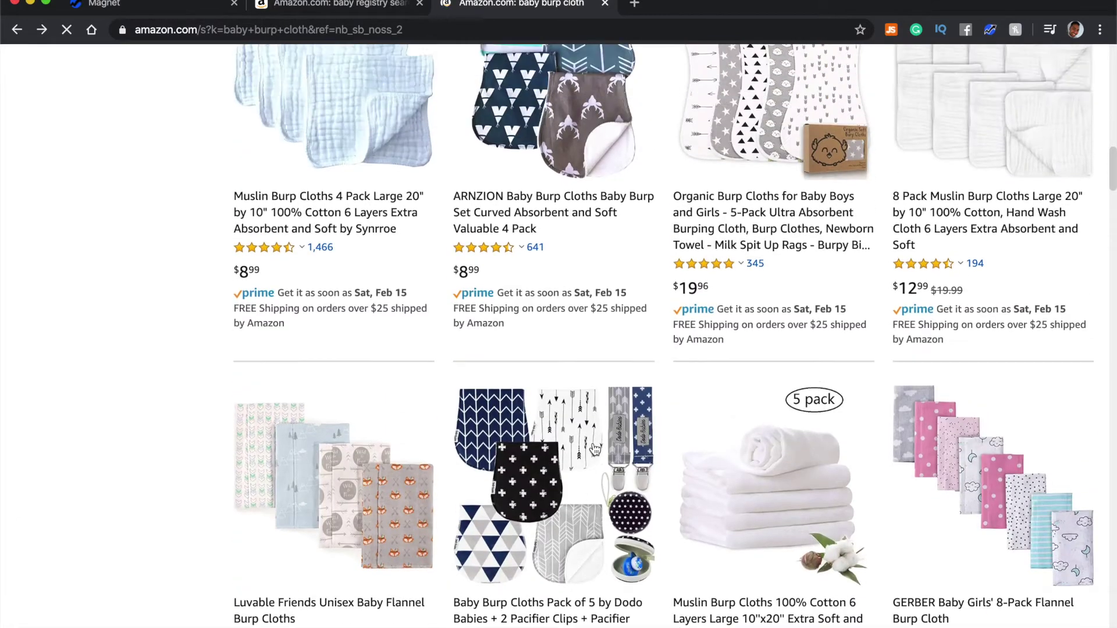
pyautogui.scroll(15, 595, 449)
pyautogui.scroll(4, 595, 449)
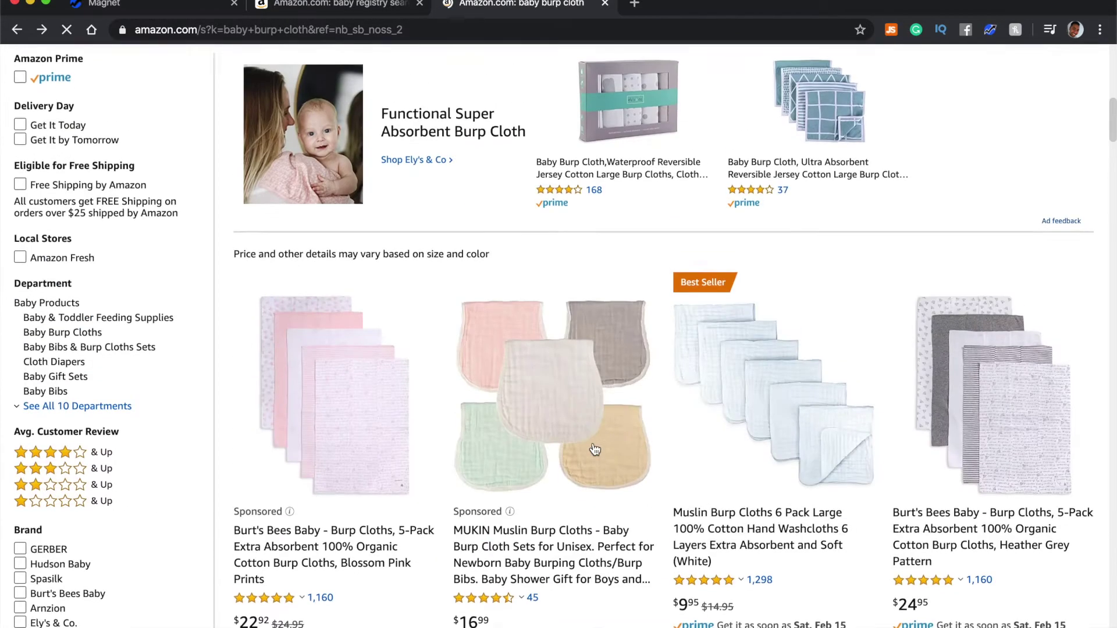
pyautogui.scroll(-15, 595, 449)
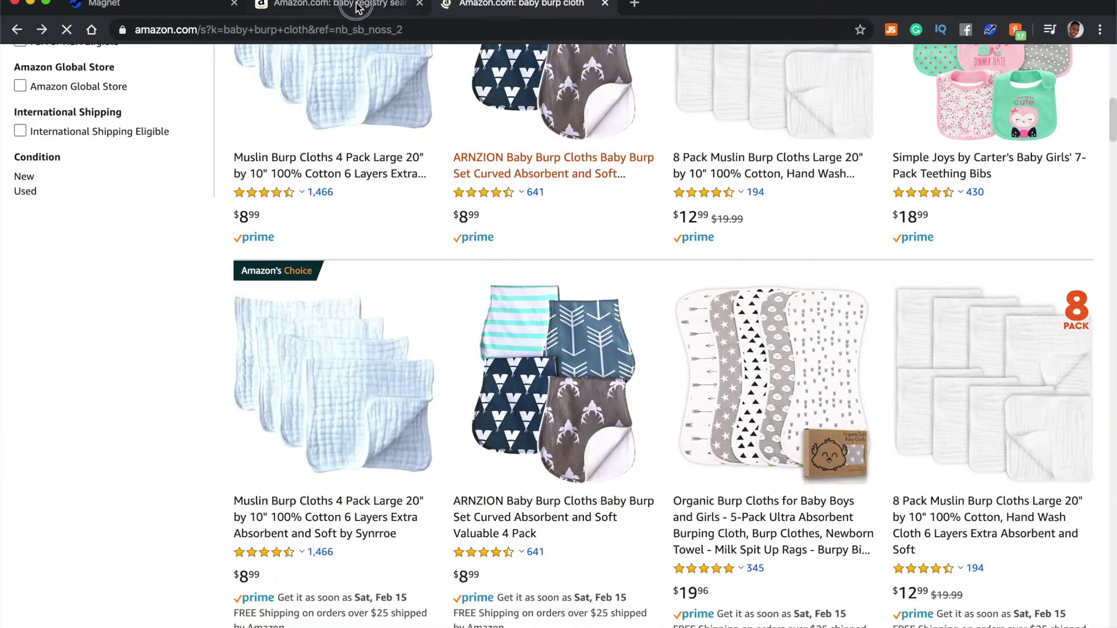
# - Switch to the "baby registry search" results and look through the page for burp cloth products
pyautogui.click(356, 7)
pyautogui.scroll(-4, 508, 358)
pyautogui.scroll(-20, 508, 358)
pyautogui.scroll(-8, 509, 358)
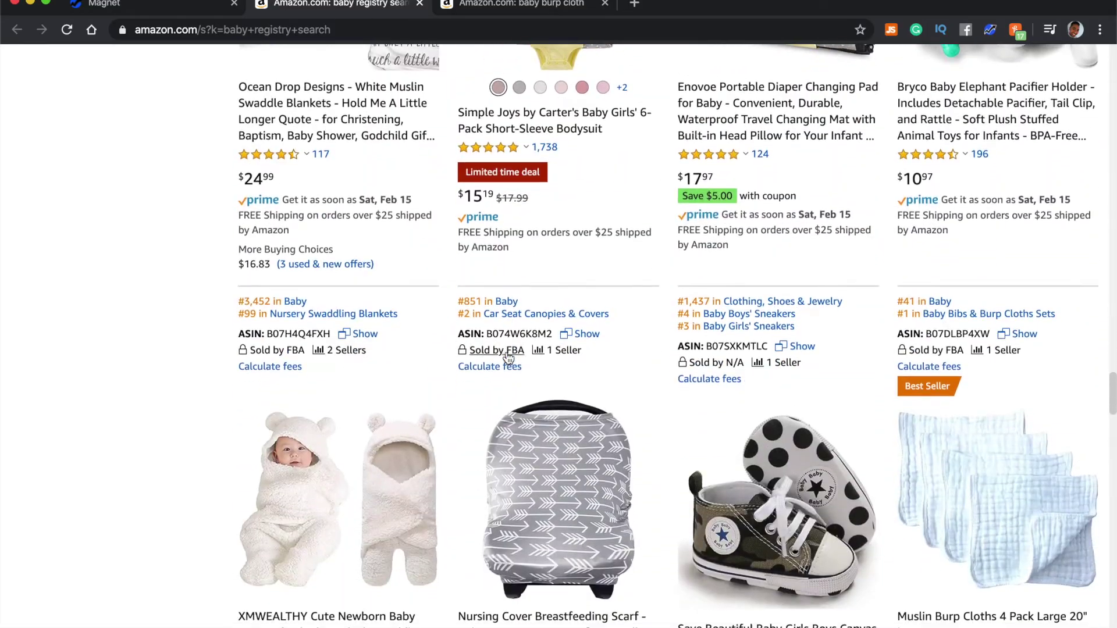
pyautogui.scroll(-4, 508, 358)
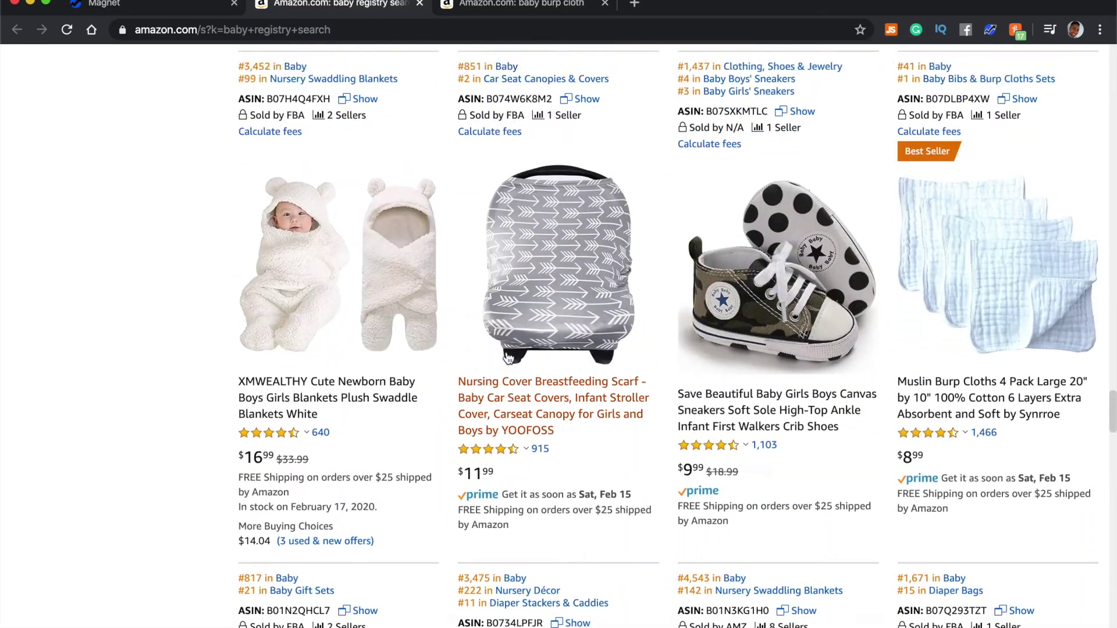
pyautogui.scroll(-20, 509, 358)
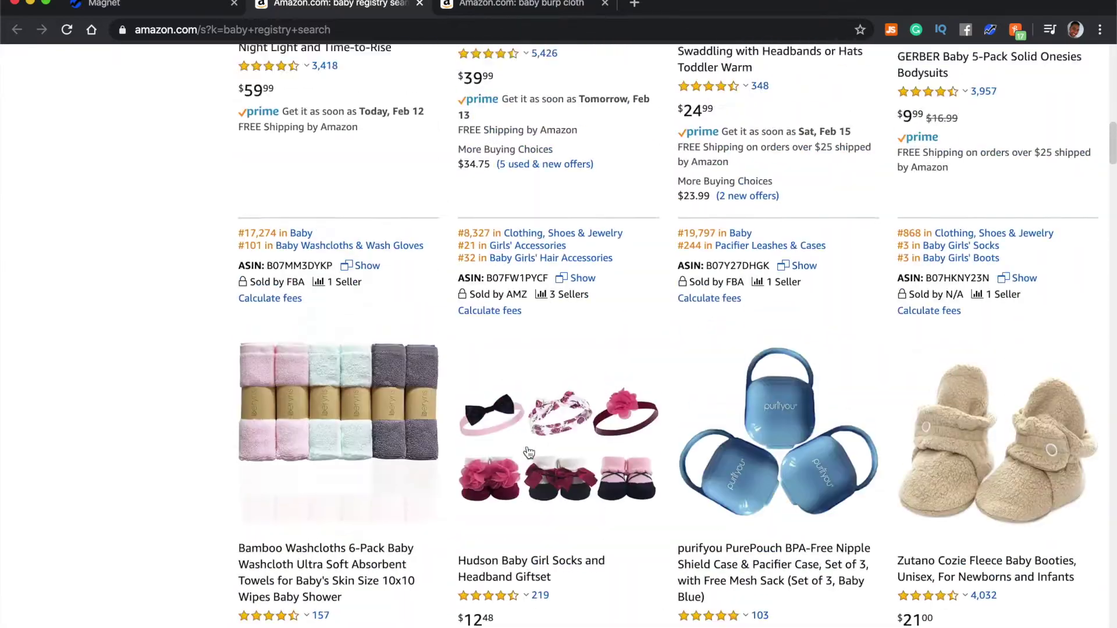
pyautogui.scroll(20, 529, 452)
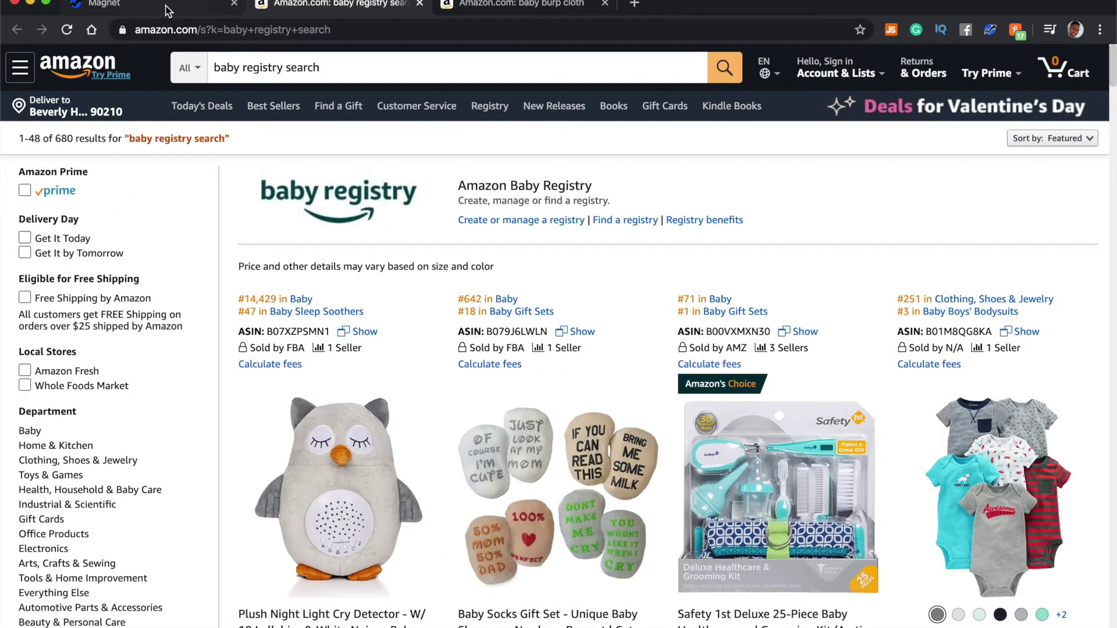
# - Switch to Helium 10 Magnet, reset the page zoom, and remove "baby registry search" from the keyword list
pyautogui.click(168, 11)
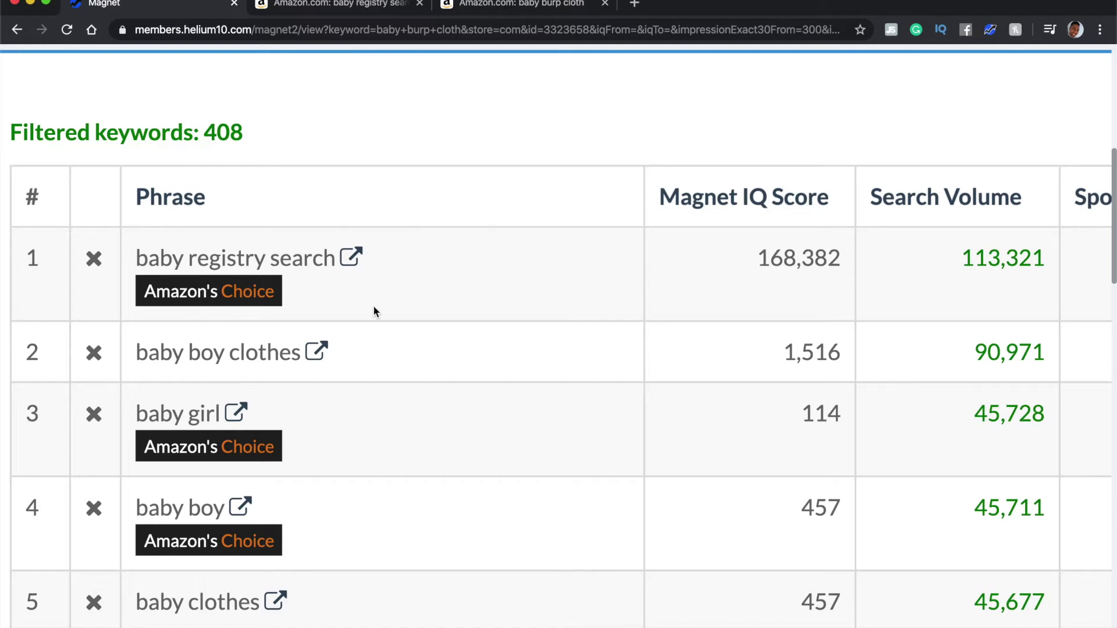
pyautogui.press('super+minus')
pyautogui.press('super+minus')
pyautogui.press('super+minus')
pyautogui.press('super+minus')
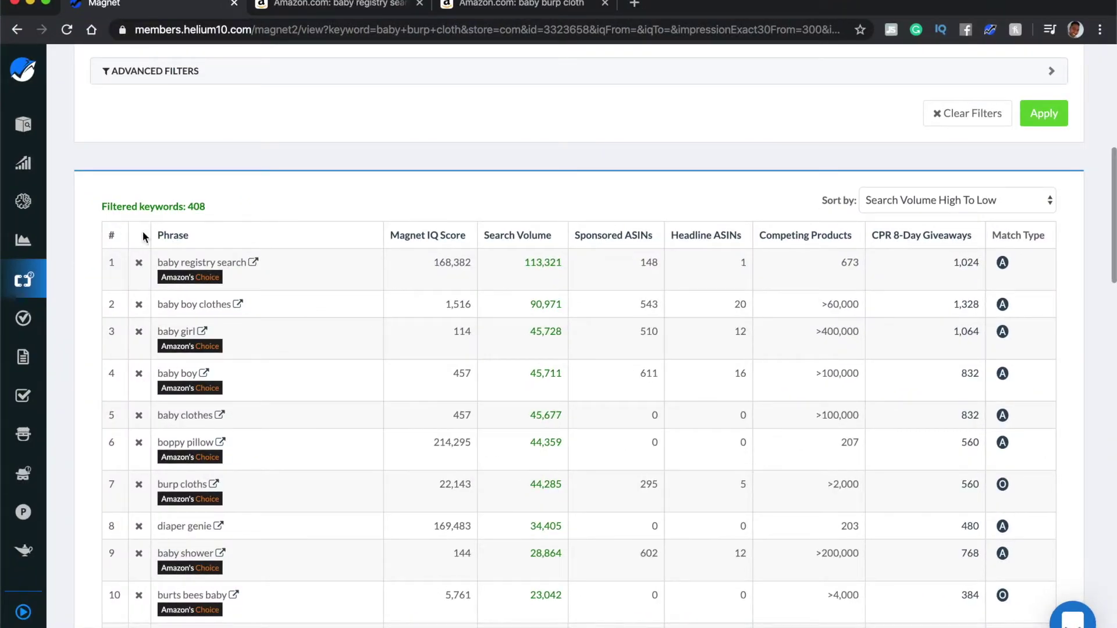
pyautogui.click(140, 265)
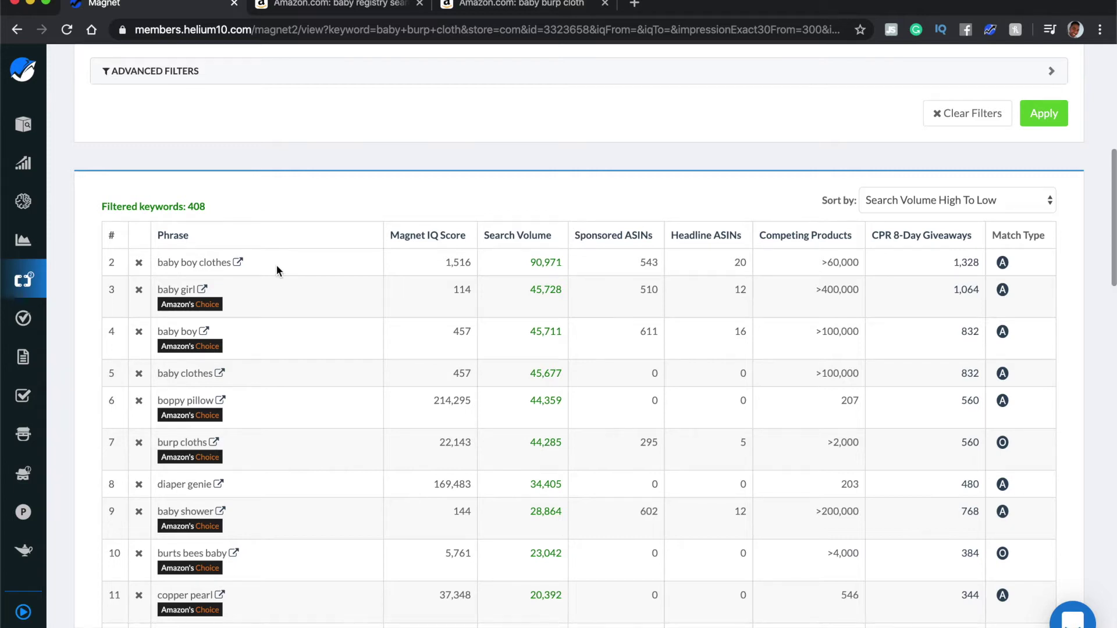
# - Open the Amazon results for "baby boy clothes", check the products for relevance to burp cloths, and close the results page
pyautogui.click(238, 262)
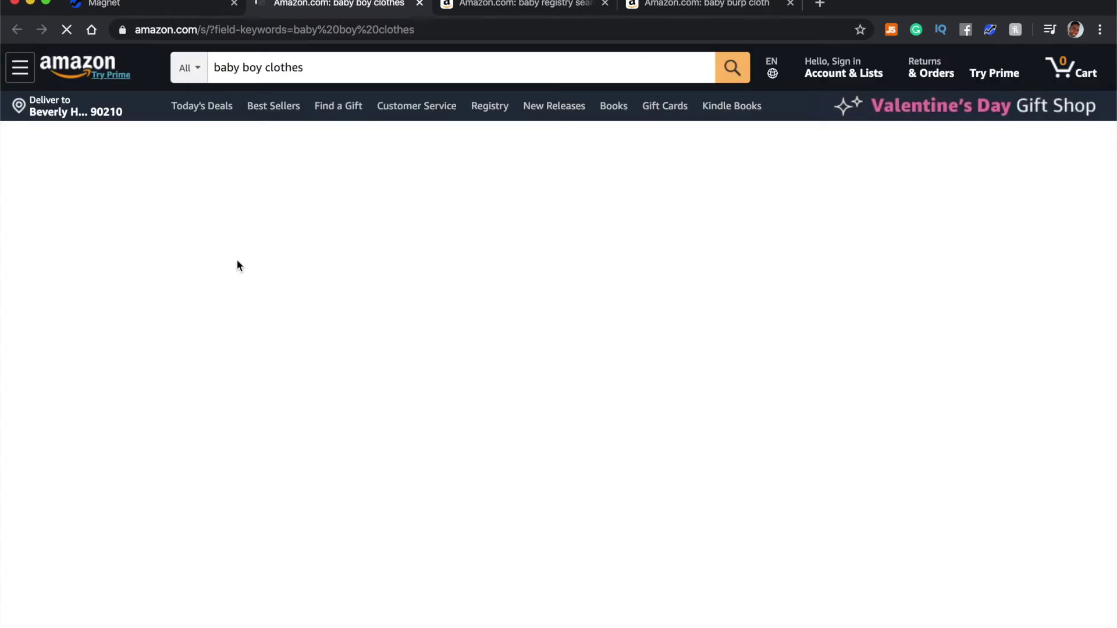
pyautogui.scroll(-15, 746, 334)
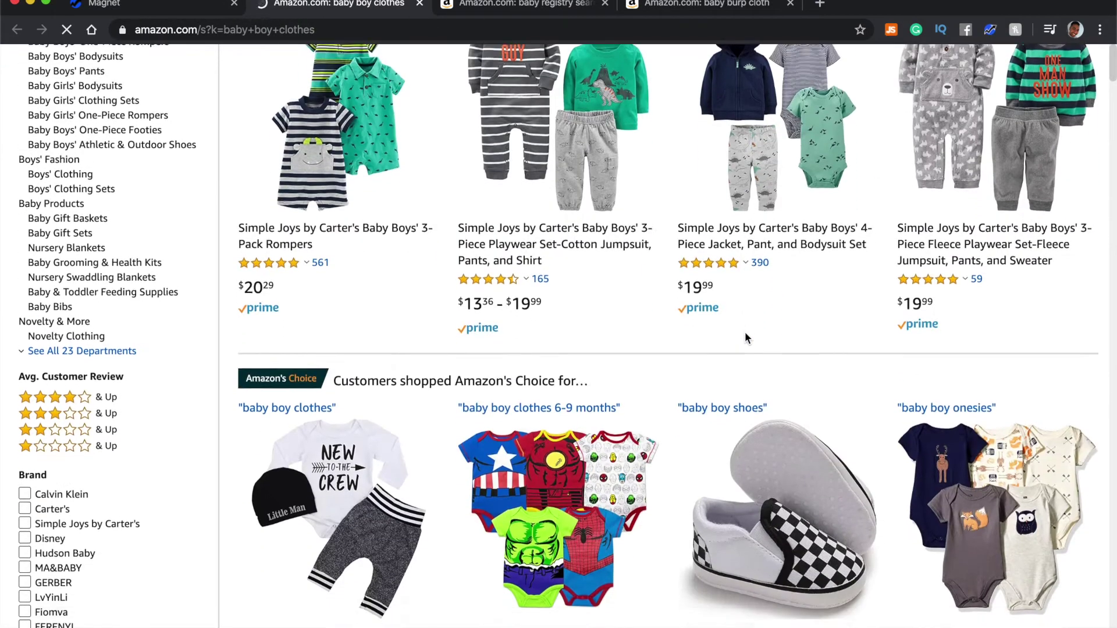
pyautogui.scroll(-10, 744, 336)
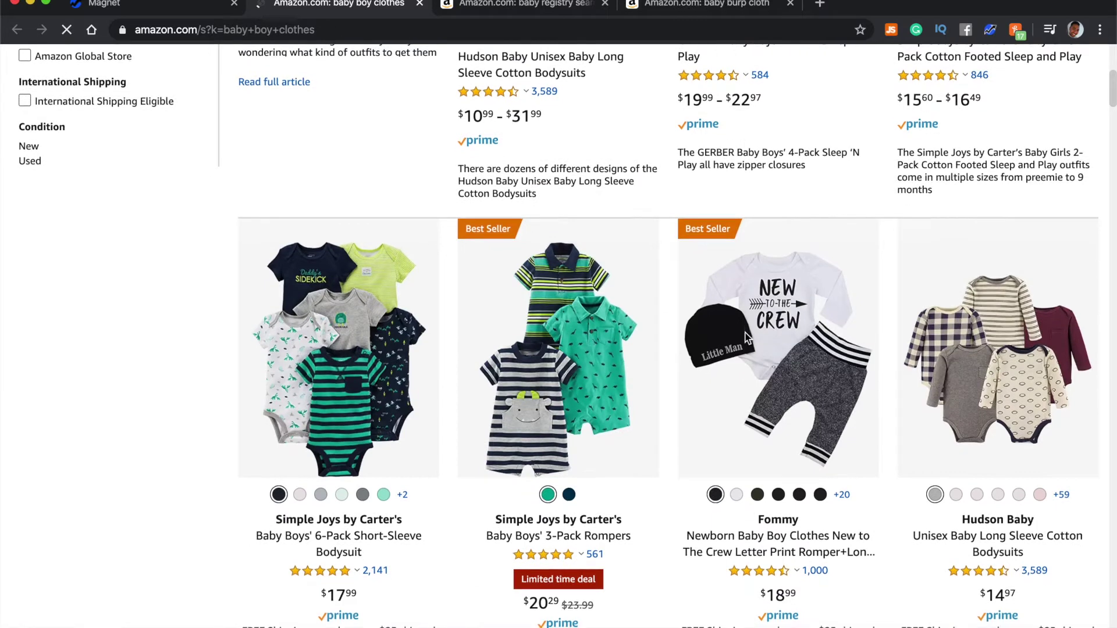
pyautogui.scroll(-5, 747, 339)
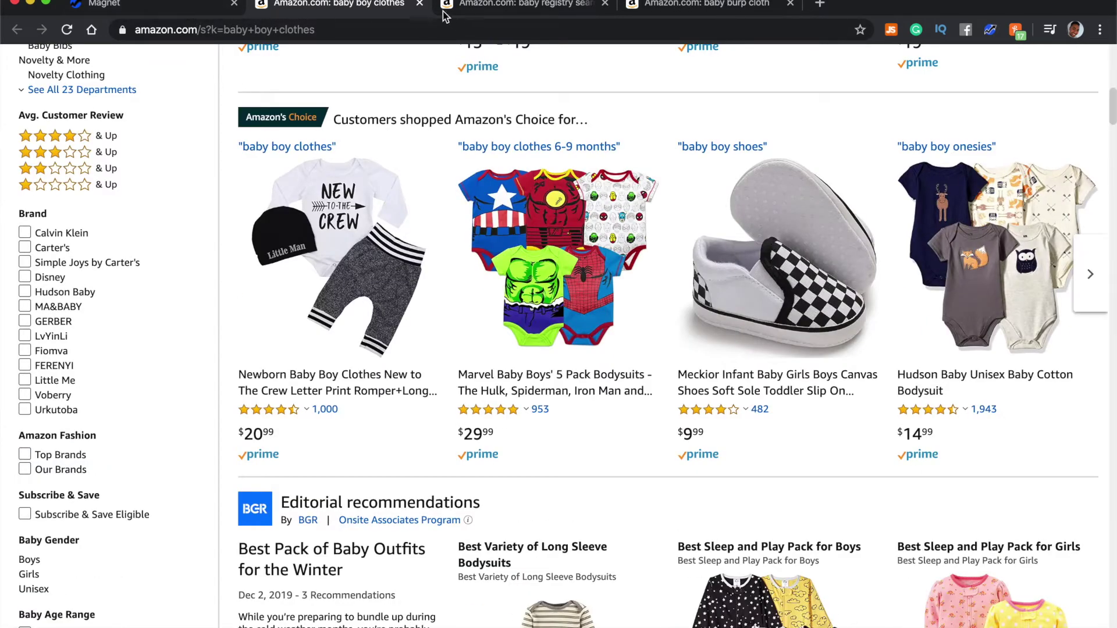
pyautogui.press('super+w')
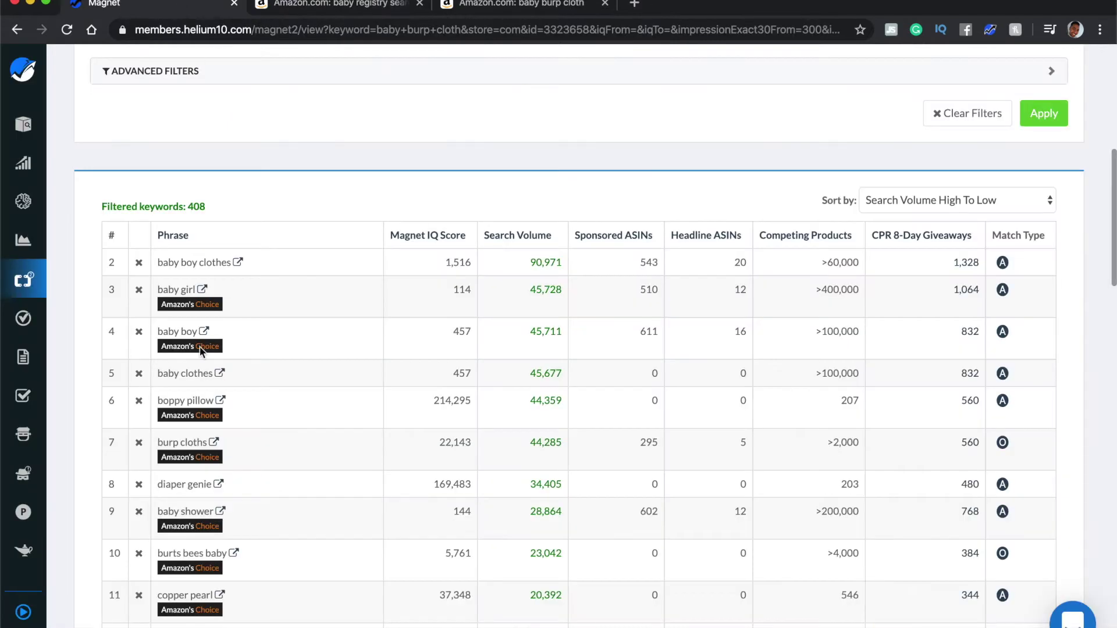
# - Remove "baby boy clothes", "baby girl", "baby boy", "baby clothes" and "boppy pillow" from the Magnet keyword list
pyautogui.click(139, 263)
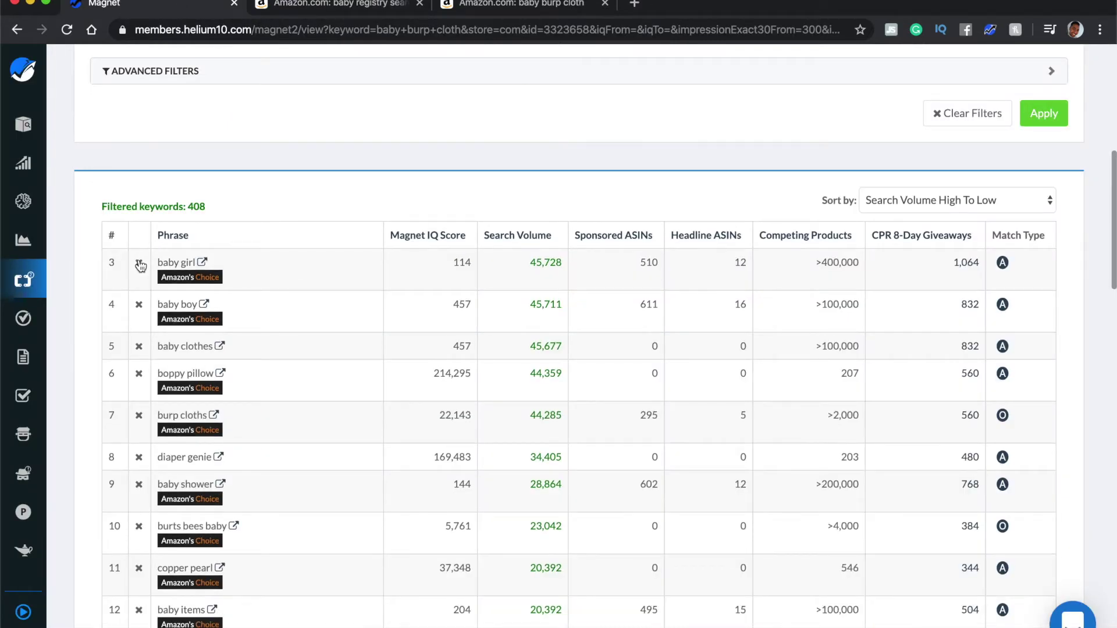
pyautogui.click(139, 263)
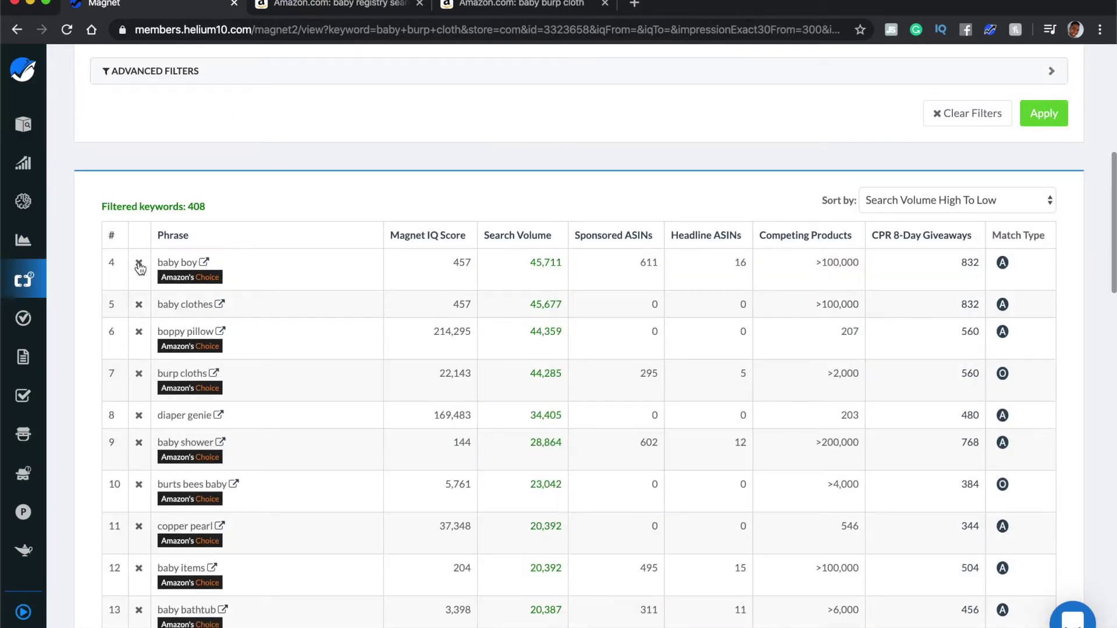
pyautogui.click(139, 263)
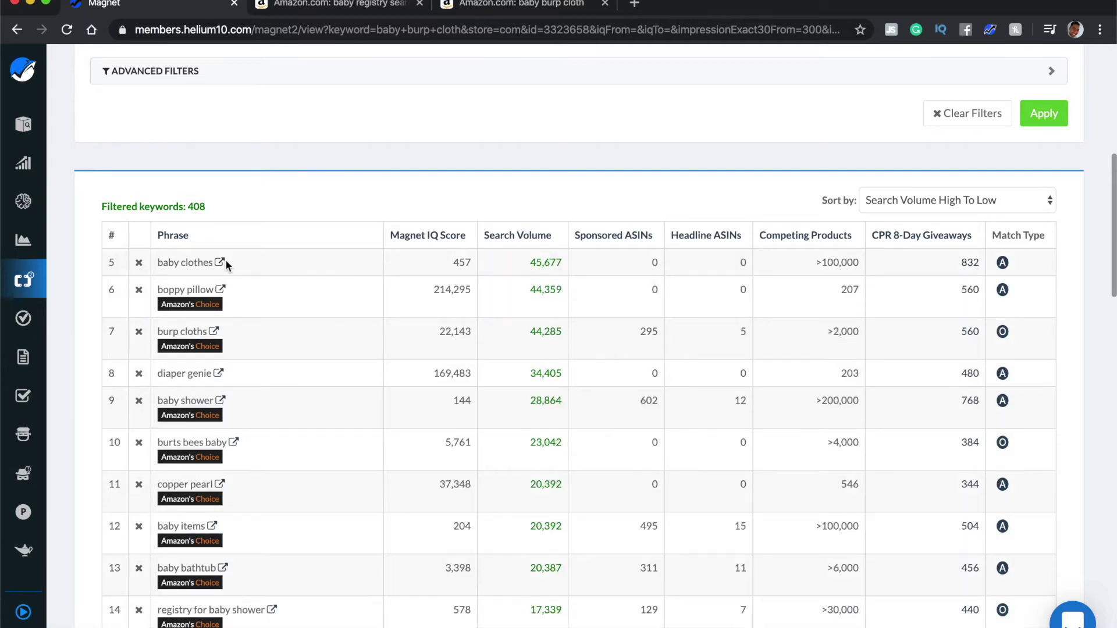
pyautogui.click(140, 264)
pyautogui.click(142, 268)
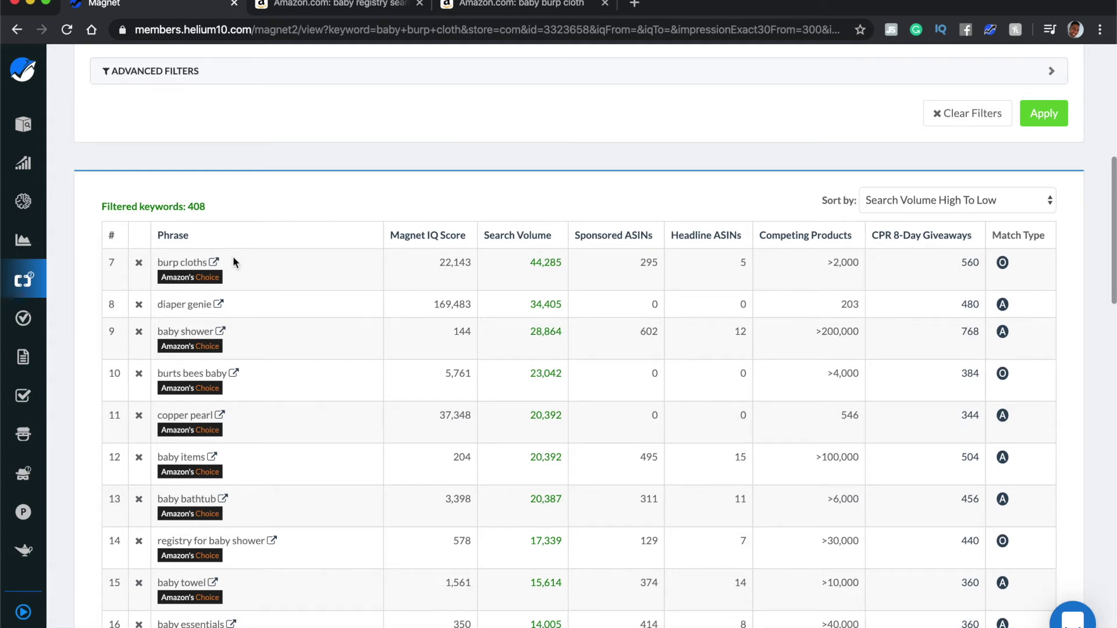
# - Highlight the search volume of the "burp cloths" phrase and examine it up close
pyautogui.moveTo(529, 263); pyautogui.dragTo(576, 267)
pyautogui.keyDown('ctrl'); pyautogui.scroll(10, 554, 265); pyautogui.keyUp('ctrl')
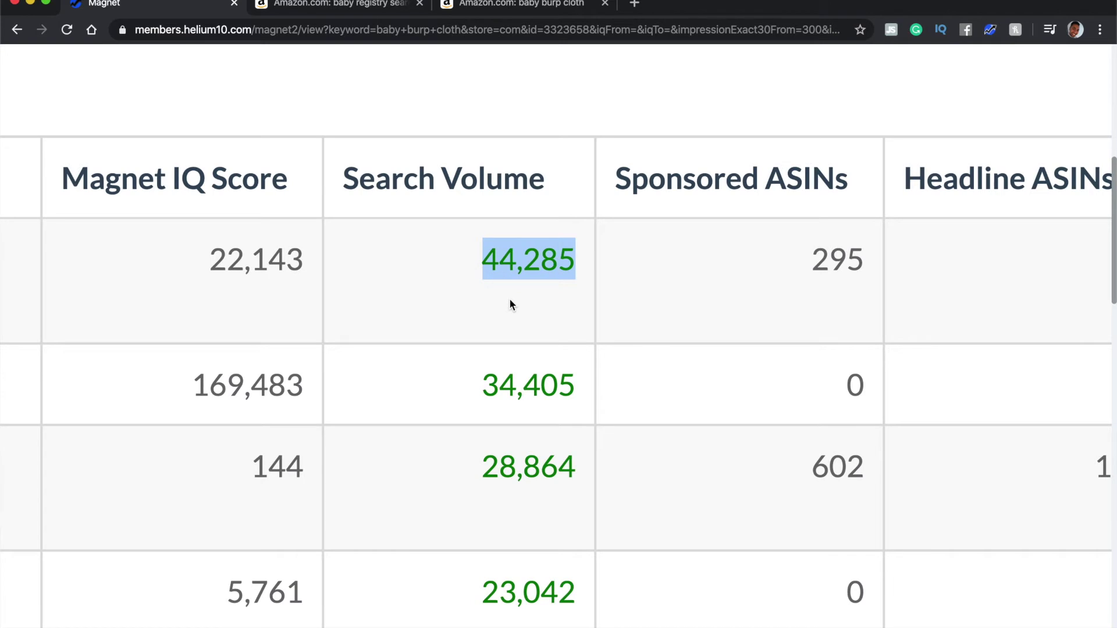
pyautogui.keyDown('ctrl'); pyautogui.scroll(-10, 510, 301); pyautogui.keyUp('ctrl')
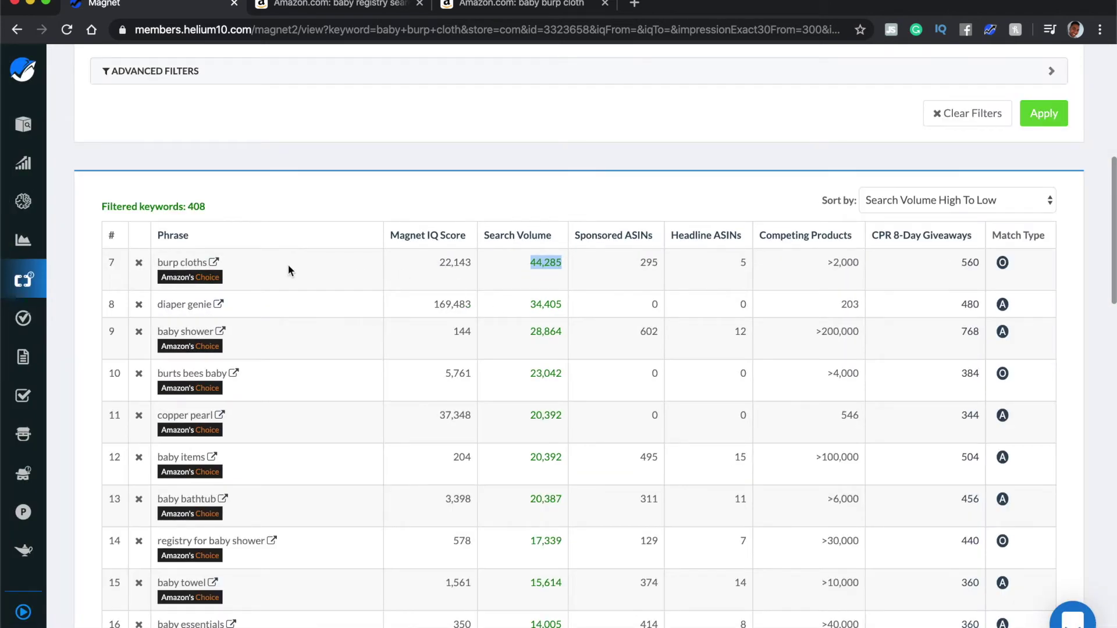
# - Review the Amazon results for "burp cloths" for matching products, and return to the keyword list
pyautogui.click(215, 263)
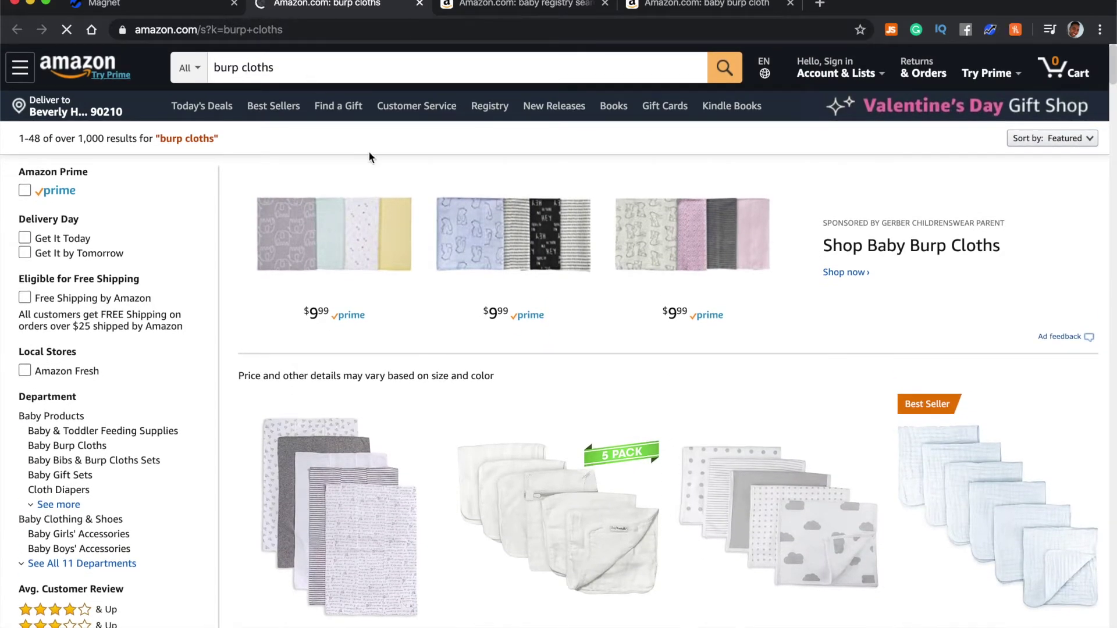
pyautogui.scroll(-7, 591, 494)
pyautogui.scroll(-15, 592, 496)
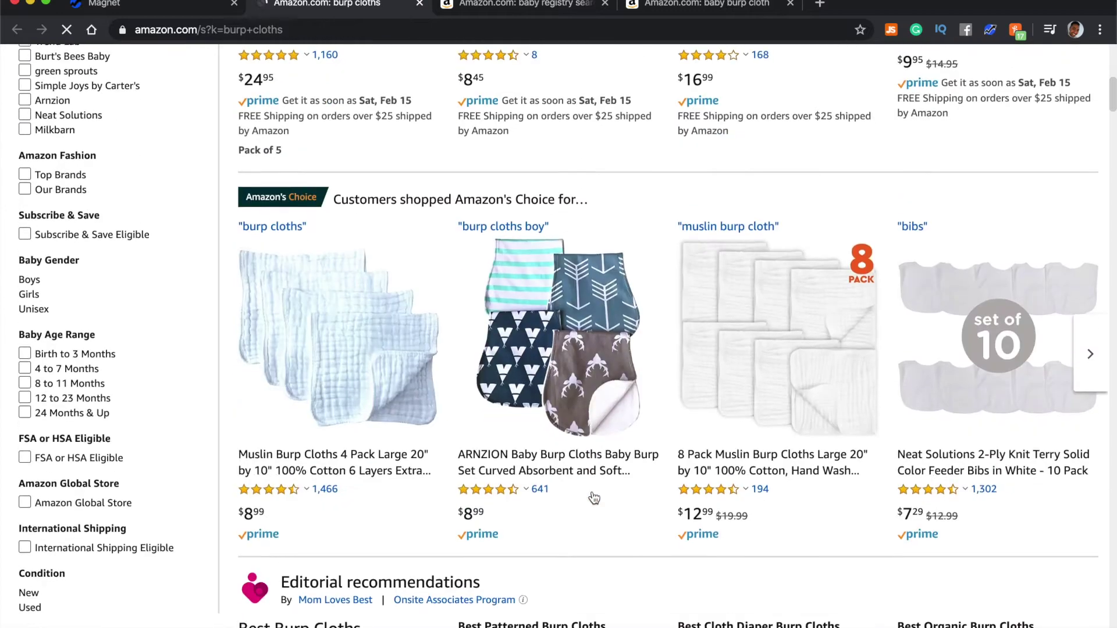
pyautogui.scroll(-7, 592, 497)
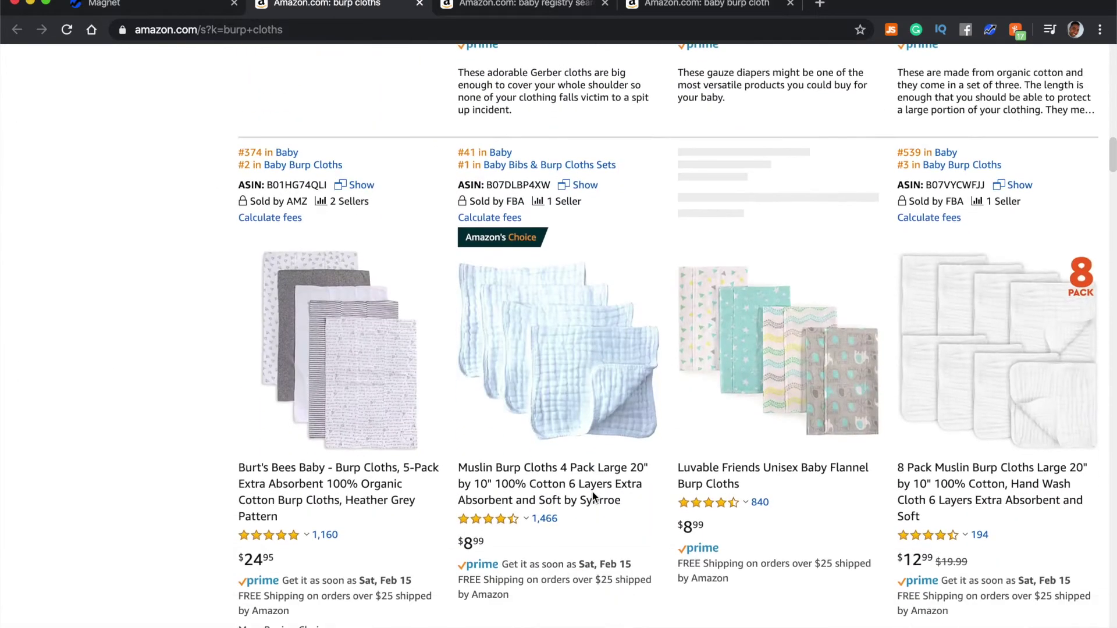
pyautogui.scroll(20, 391, 62)
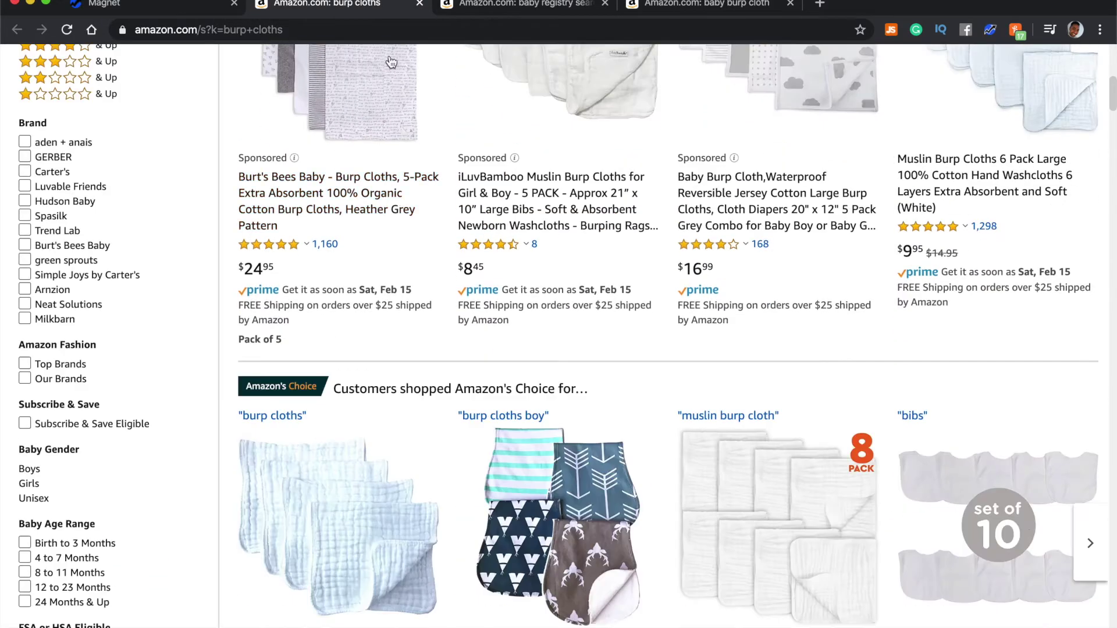
pyautogui.click(420, 5)
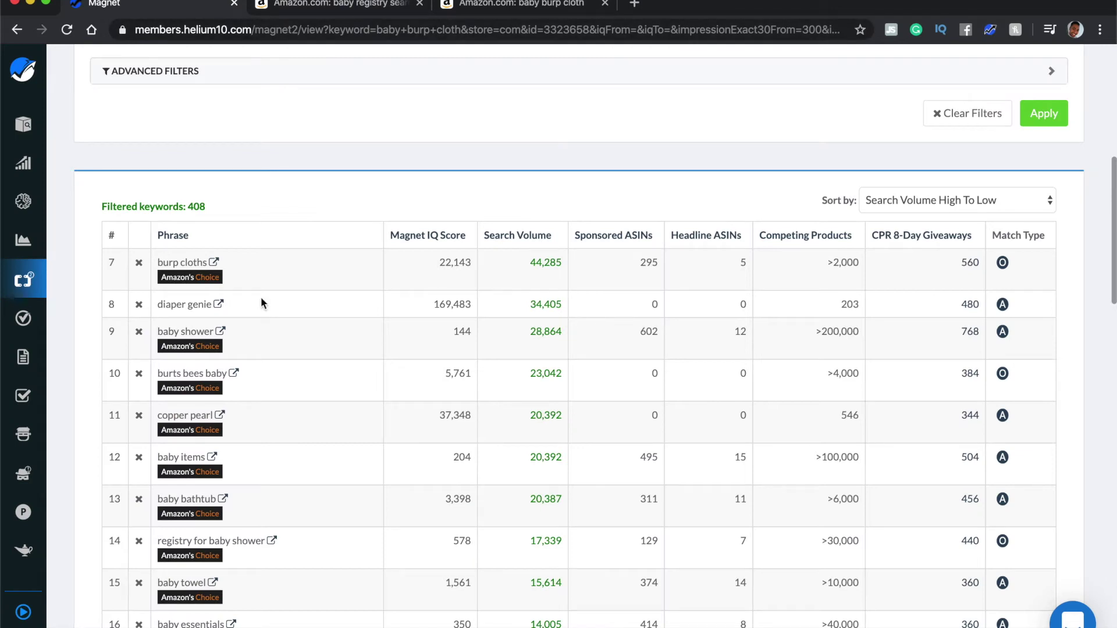
# - Remove "diaper genie", "baby shower", "burts bees baby", "copper pearl", "baby items", "baby bathtub" and "registry for baby shower" from the keyword list
pyautogui.click(139, 305)
pyautogui.click(139, 305)
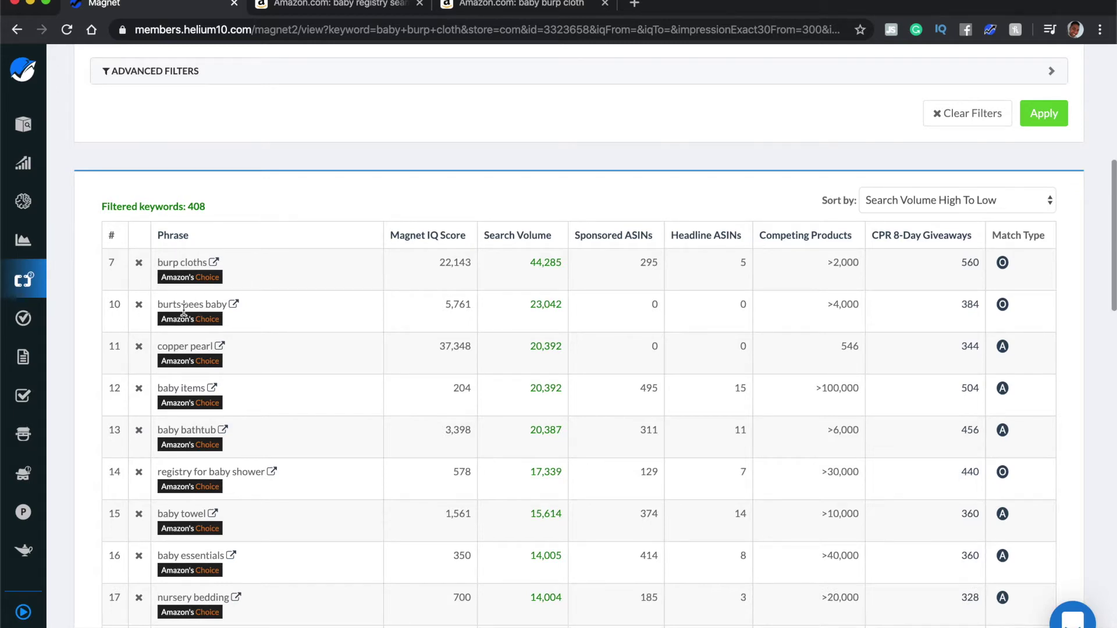
pyautogui.click(138, 312)
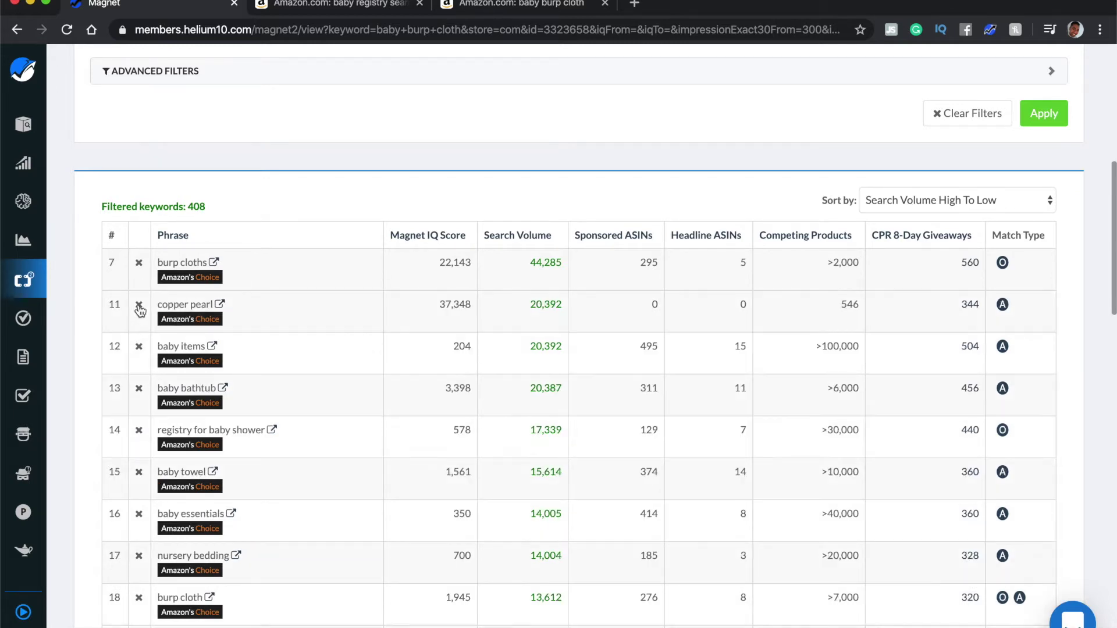
pyautogui.click(139, 306)
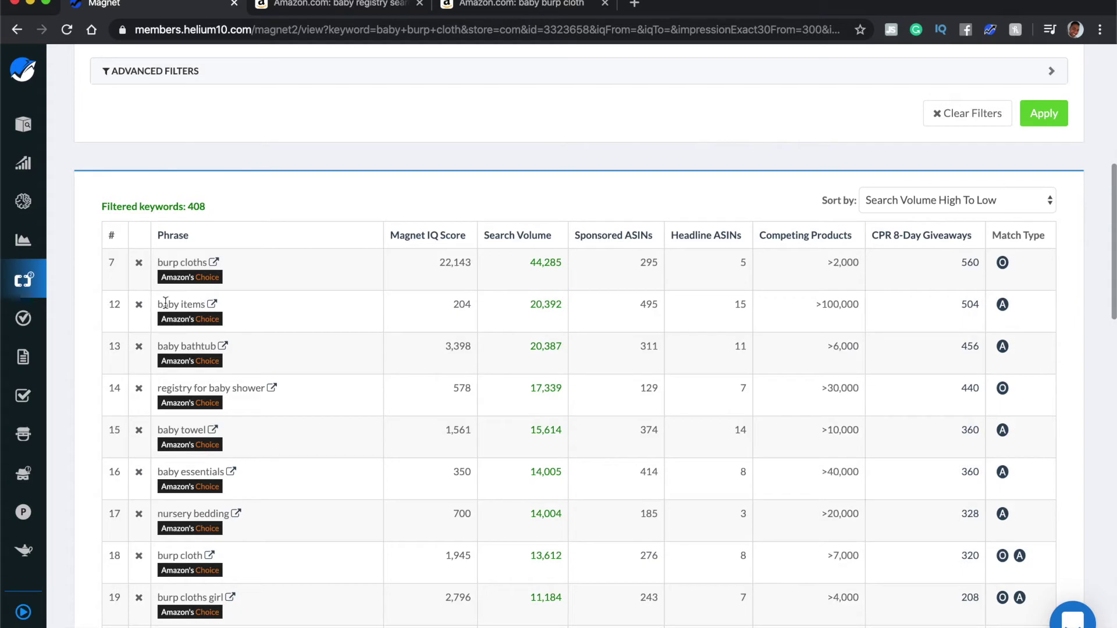
pyautogui.click(139, 305)
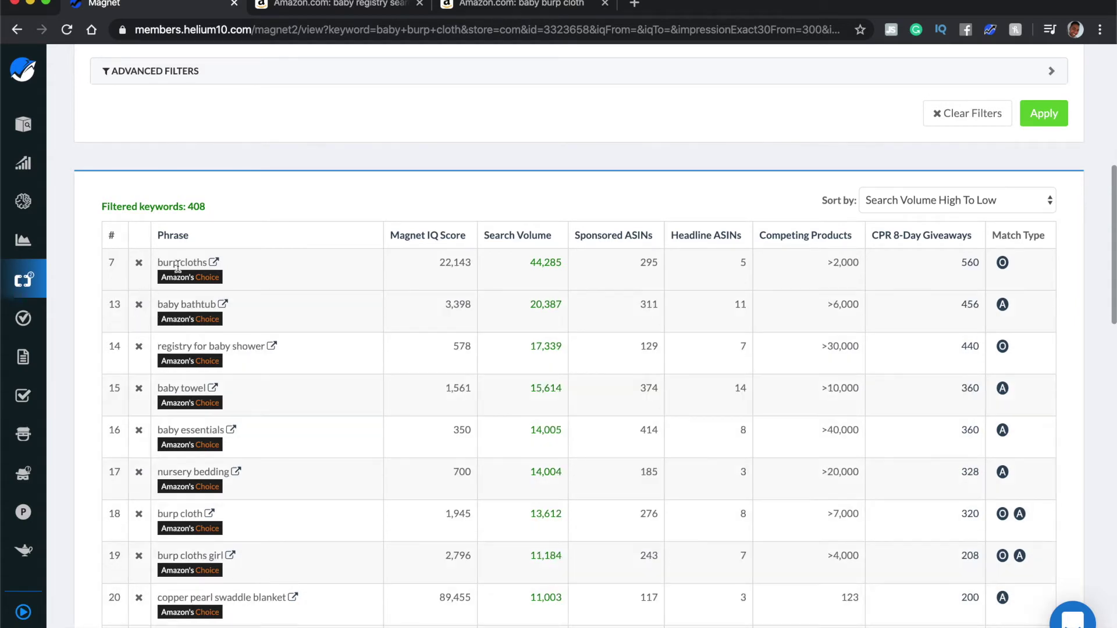
pyautogui.click(139, 305)
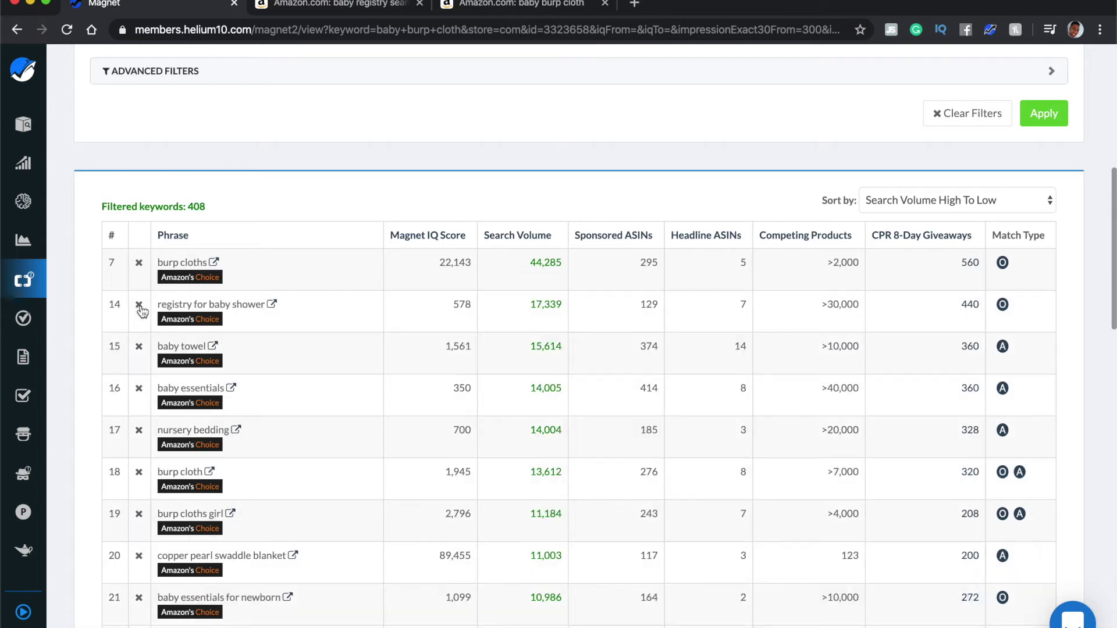
pyautogui.click(140, 306)
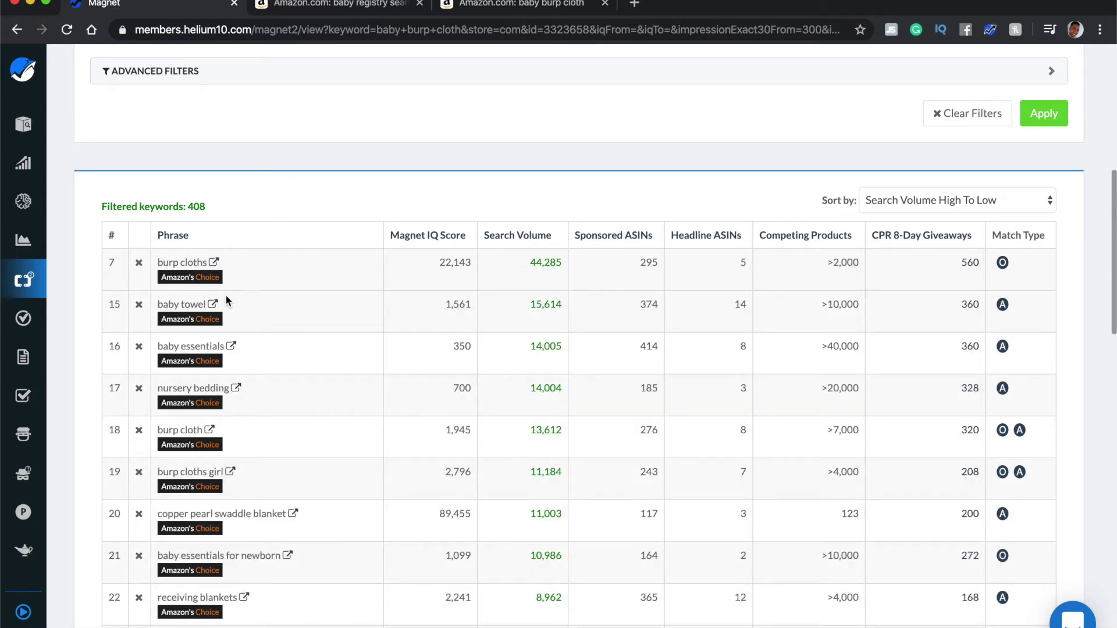
# - Check the Amazon results for "baby towel" for burp cloths, close them, and remove that phrase from the keyword list
pyautogui.click(214, 305)
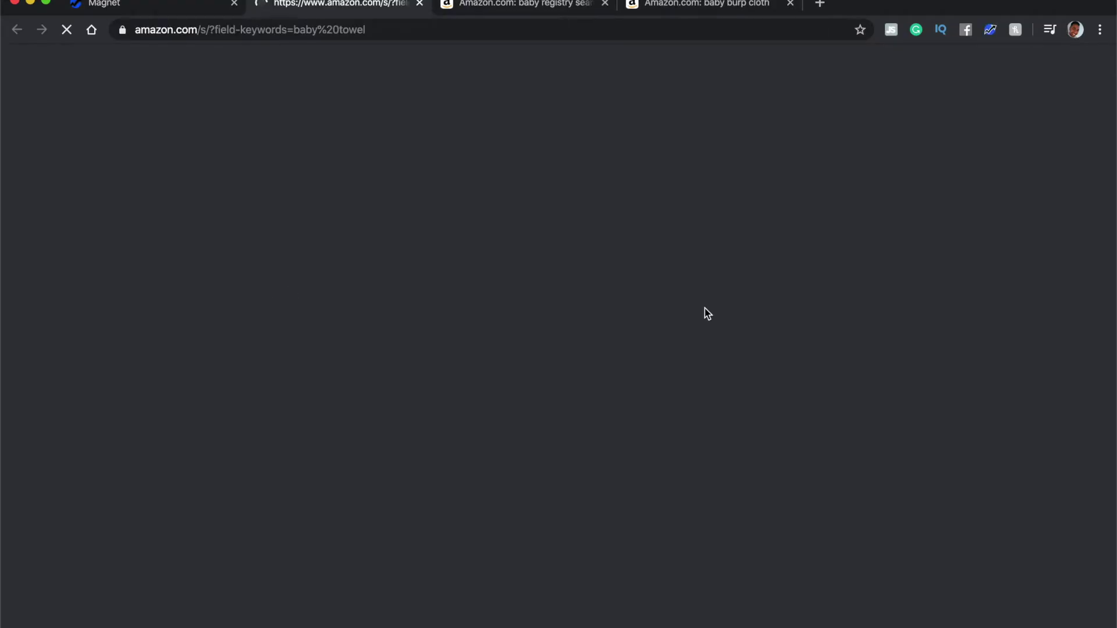
pyautogui.scroll(-6, 710, 331)
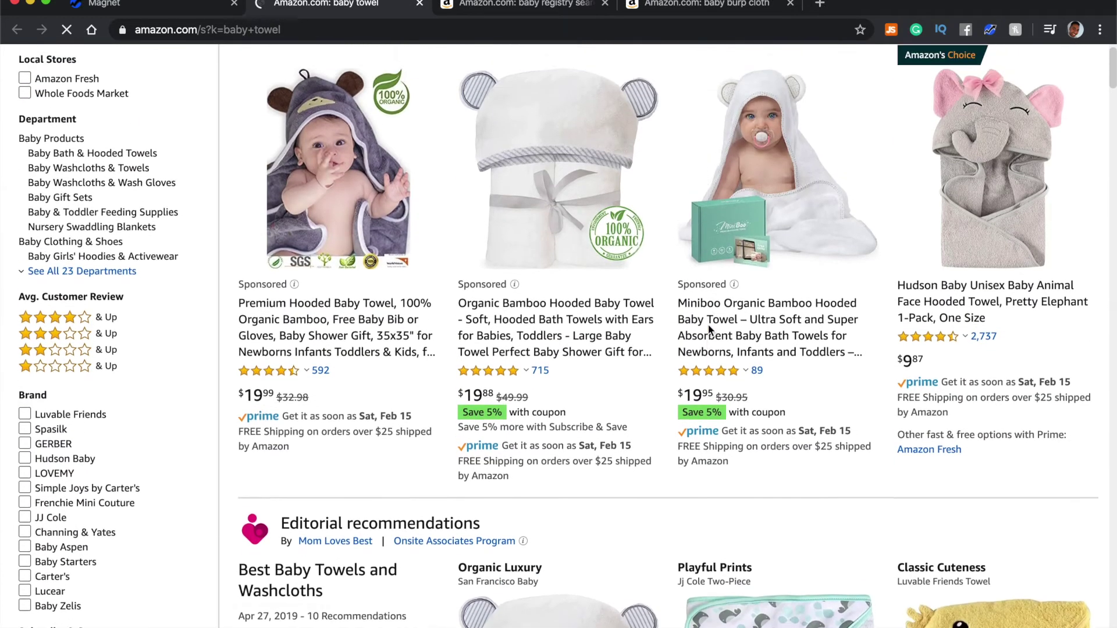
pyautogui.scroll(-9, 981, 361)
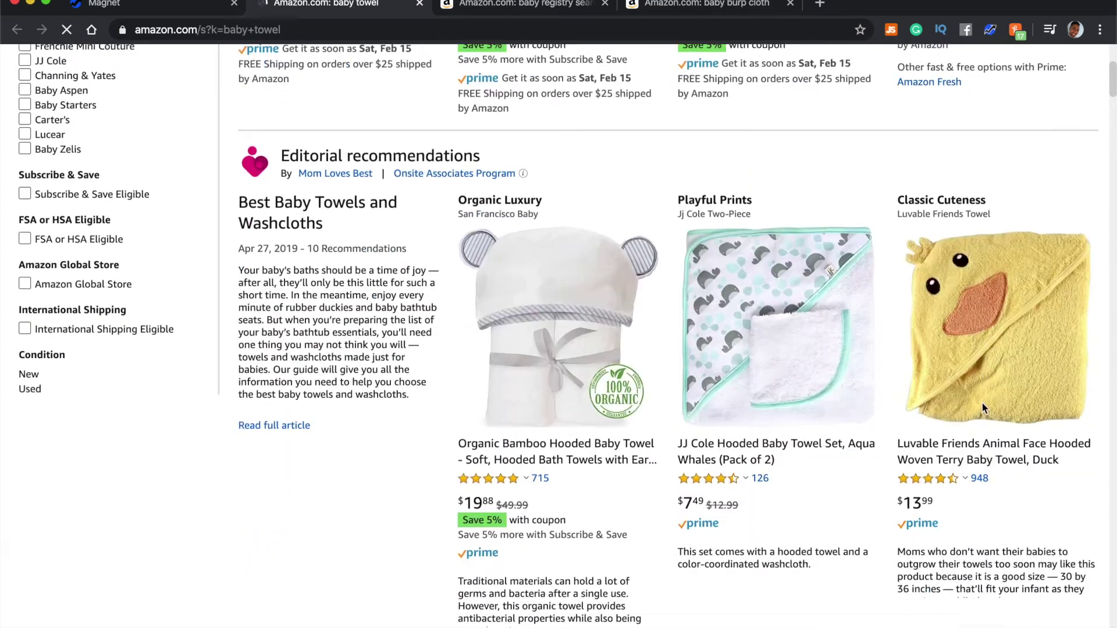
pyautogui.scroll(-10, 917, 466)
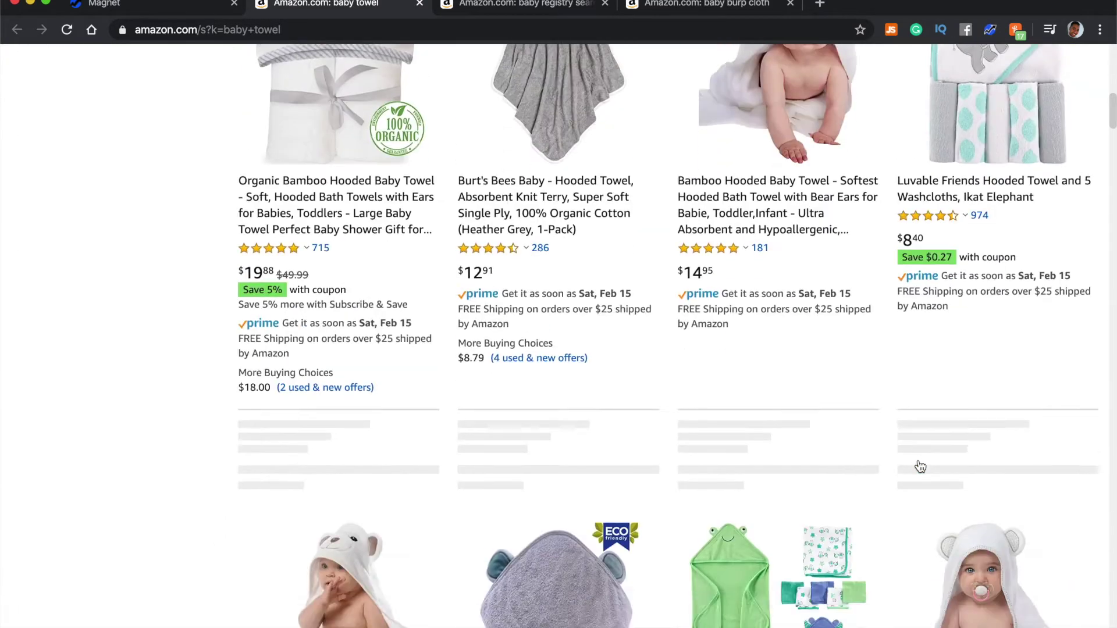
pyautogui.scroll(-10, 920, 466)
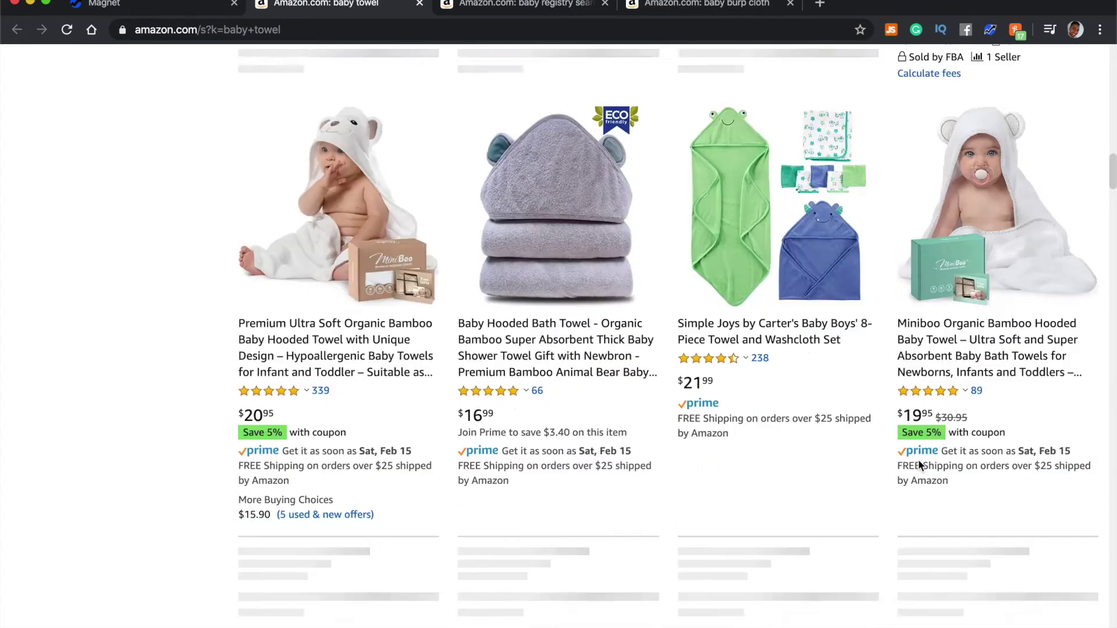
pyautogui.scroll(-8, 919, 466)
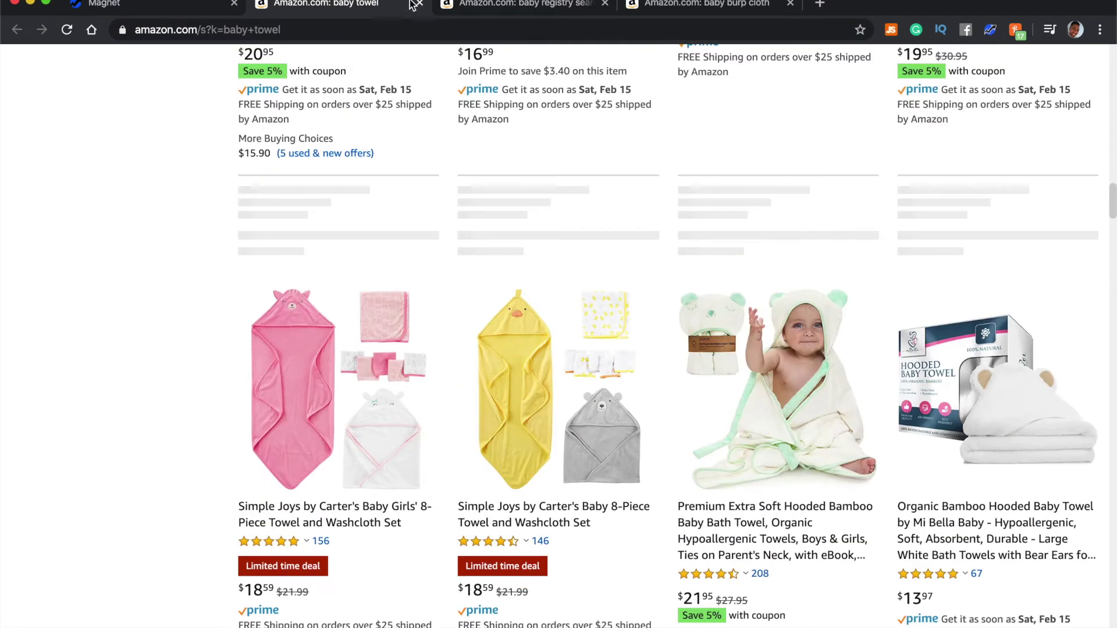
pyautogui.press('super+w')
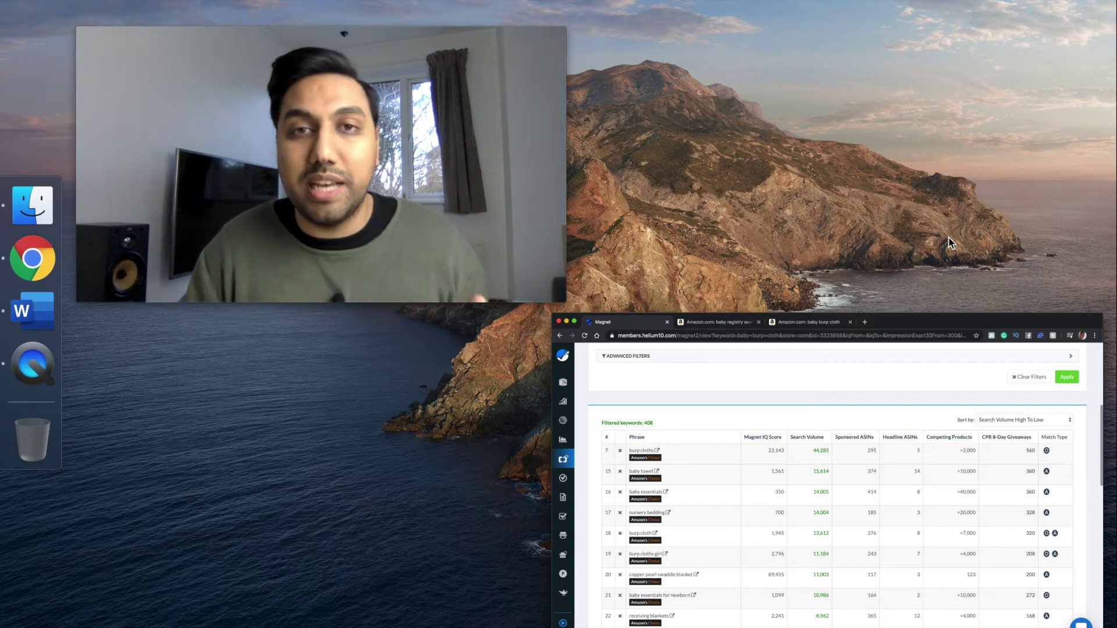
pyautogui.click(727, 349)
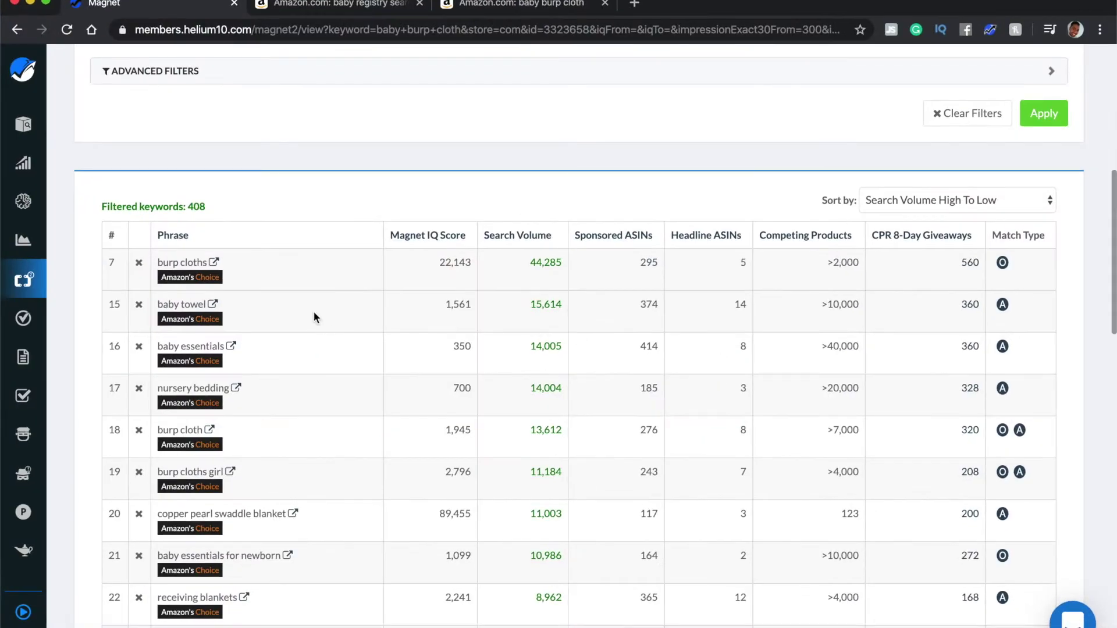
pyautogui.click(141, 304)
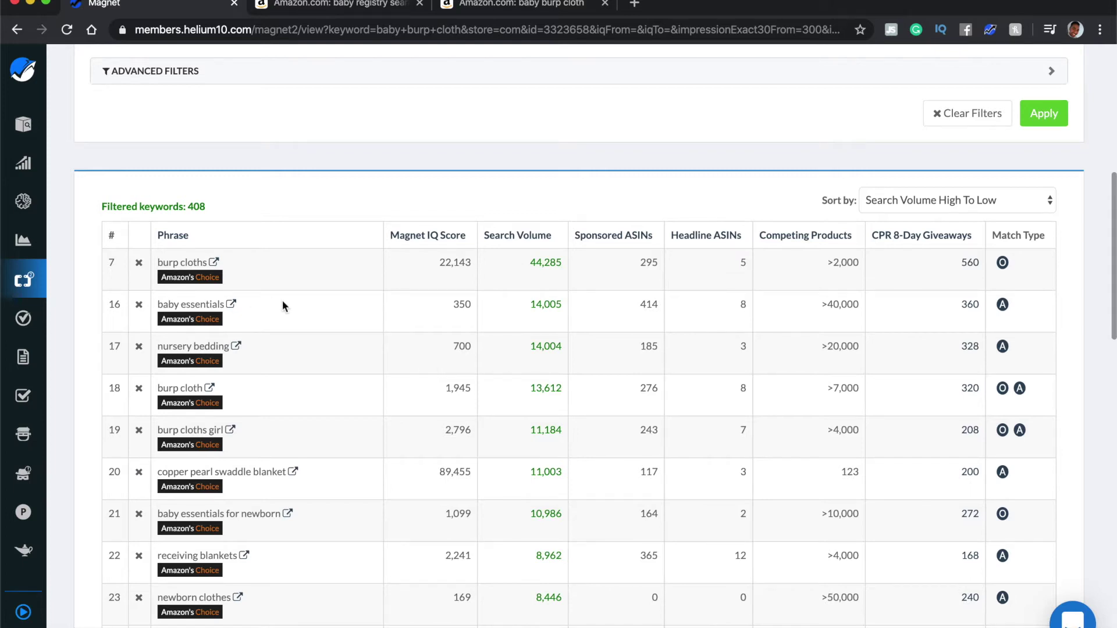
# - Check the Amazon results for "baby essentials" for burp cloths, close them, and remove "baby essentials" and "nursery bedding" from the keyword list
pyautogui.click(232, 305)
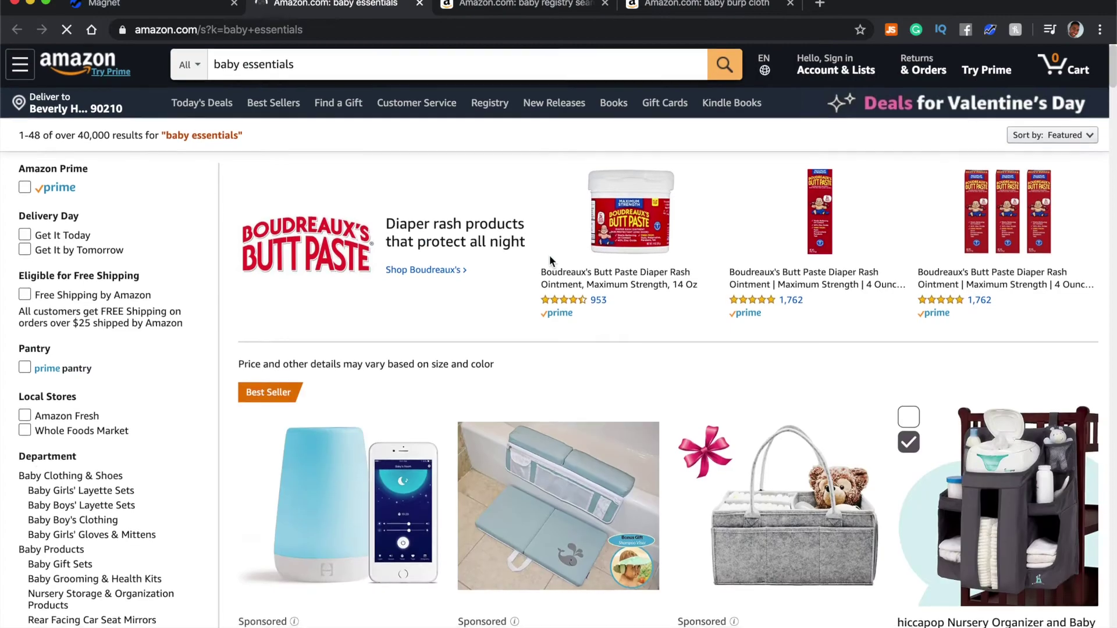
pyautogui.scroll(-5, 550, 261)
pyautogui.scroll(-15, 549, 255)
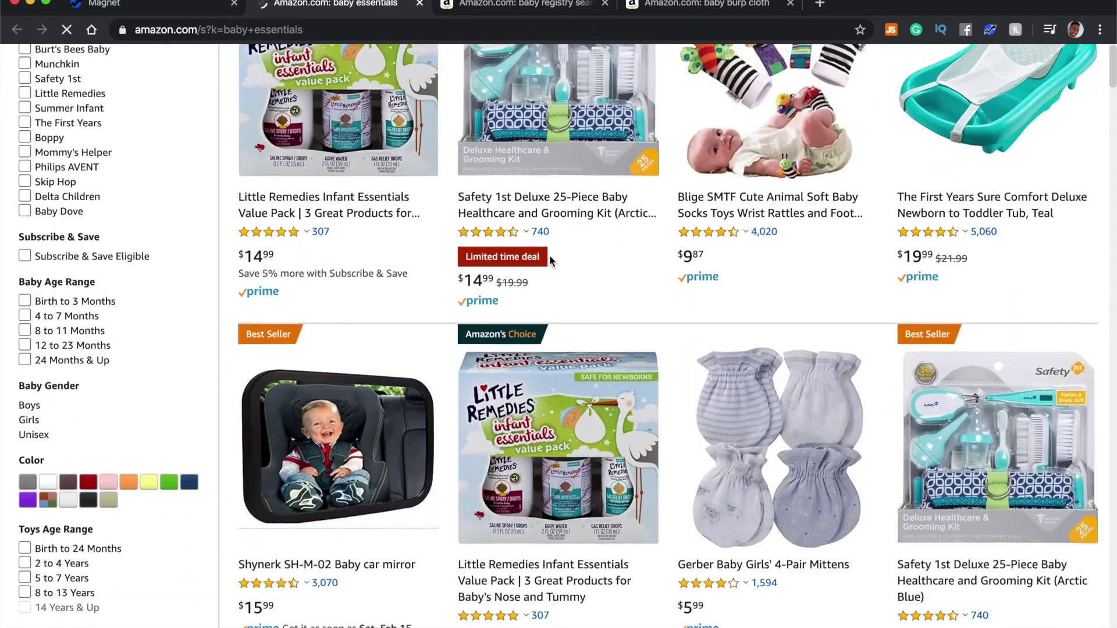
pyautogui.scroll(-6, 550, 255)
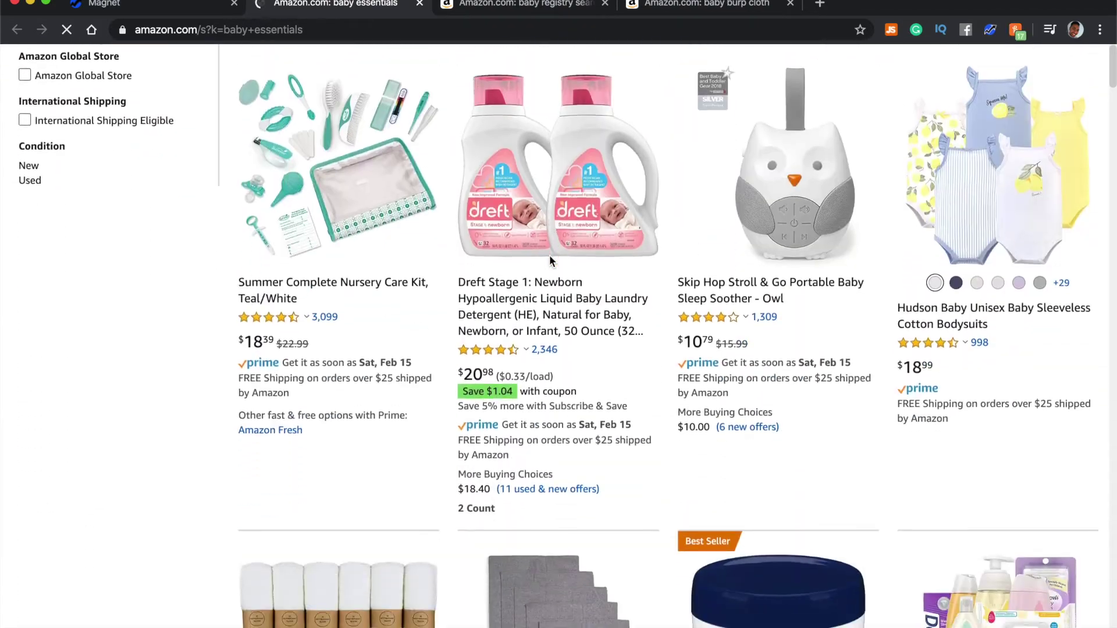
pyautogui.scroll(-9, 550, 255)
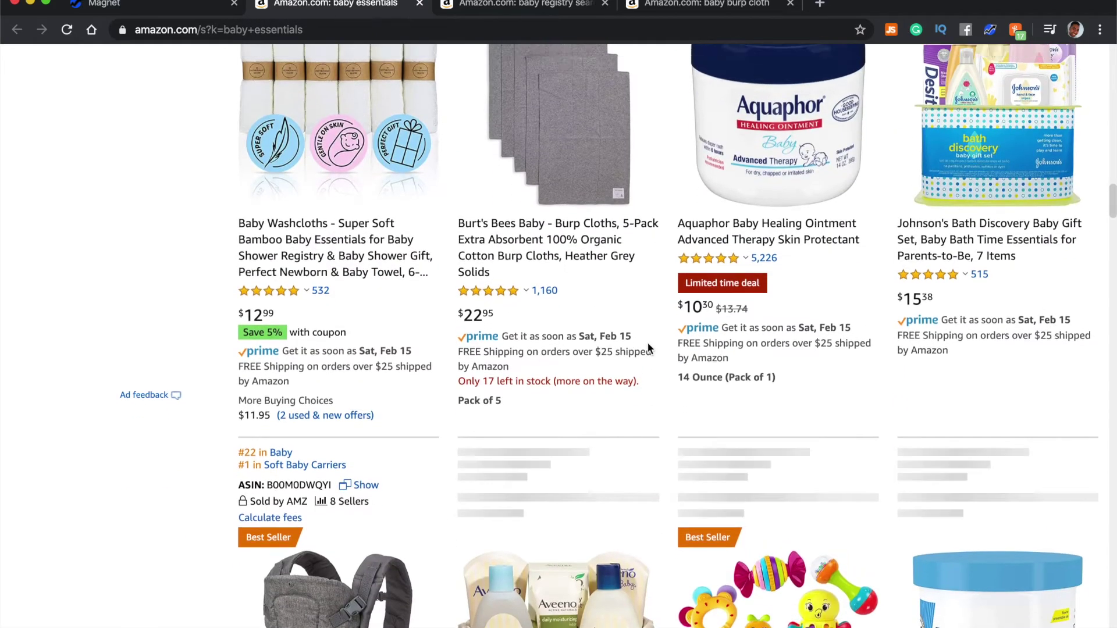
pyautogui.scroll(-2, 648, 344)
pyautogui.scroll(-20, 648, 344)
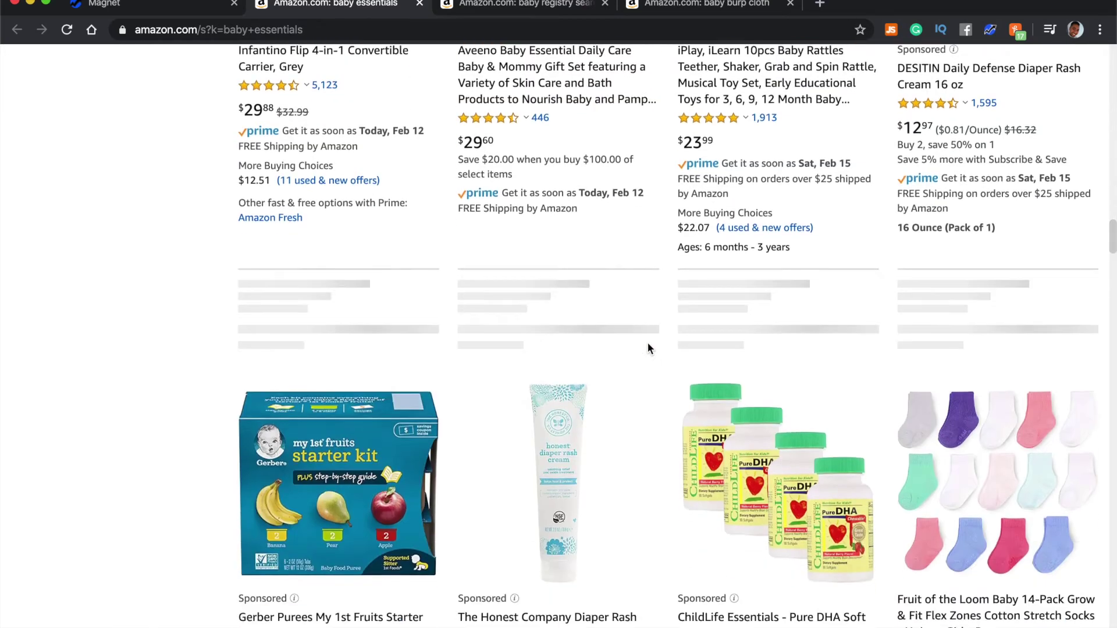
pyautogui.scroll(2, 615, 230)
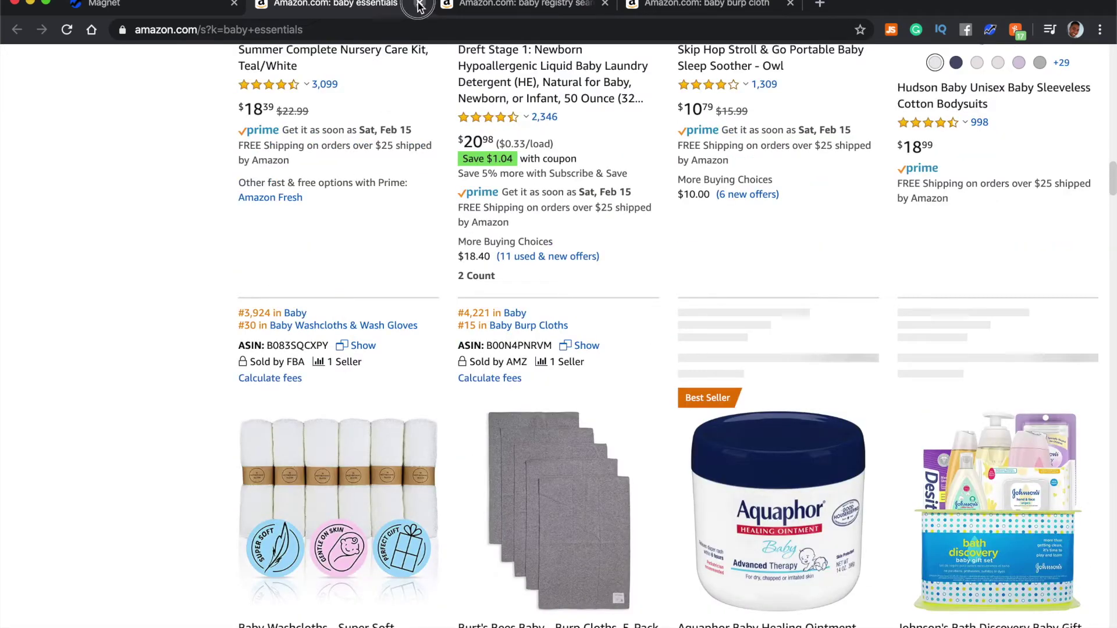
pyautogui.press('super+w')
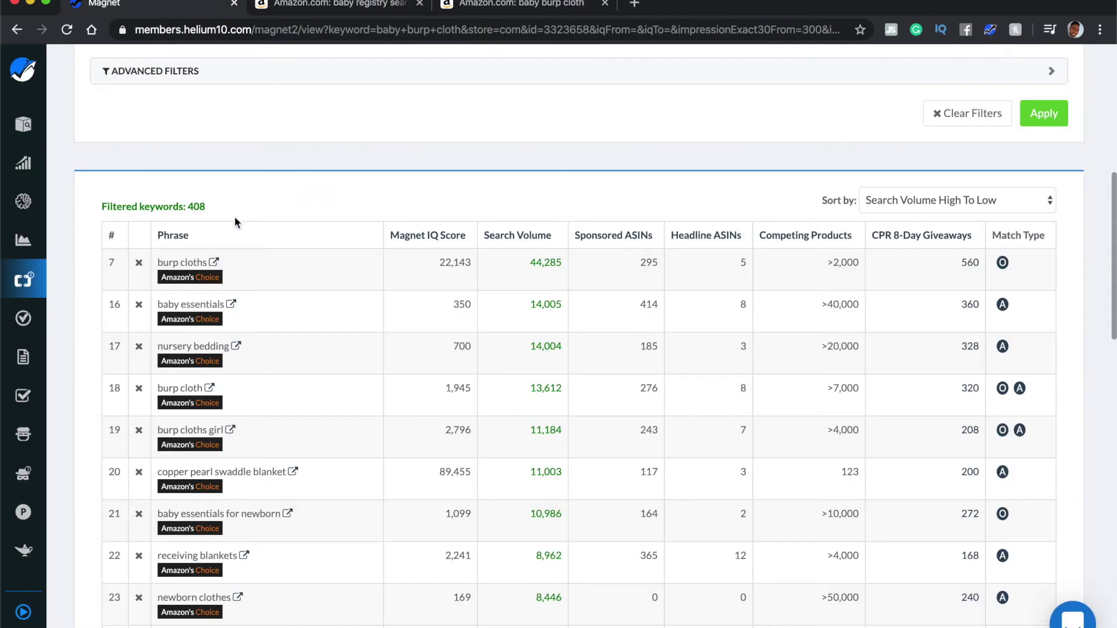
pyautogui.click(139, 305)
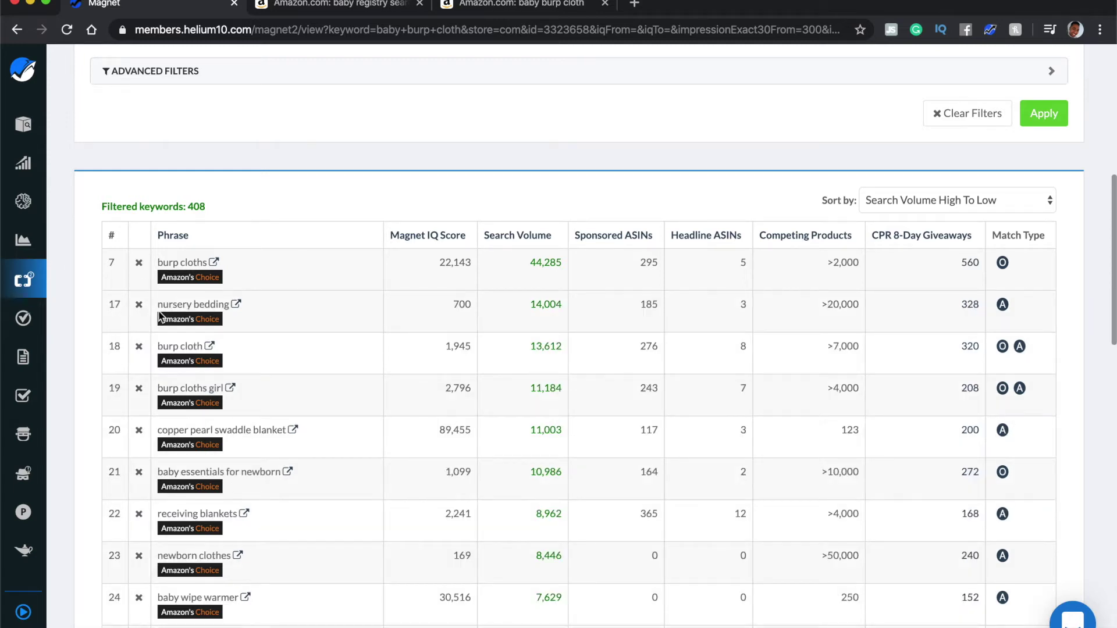
pyautogui.click(139, 306)
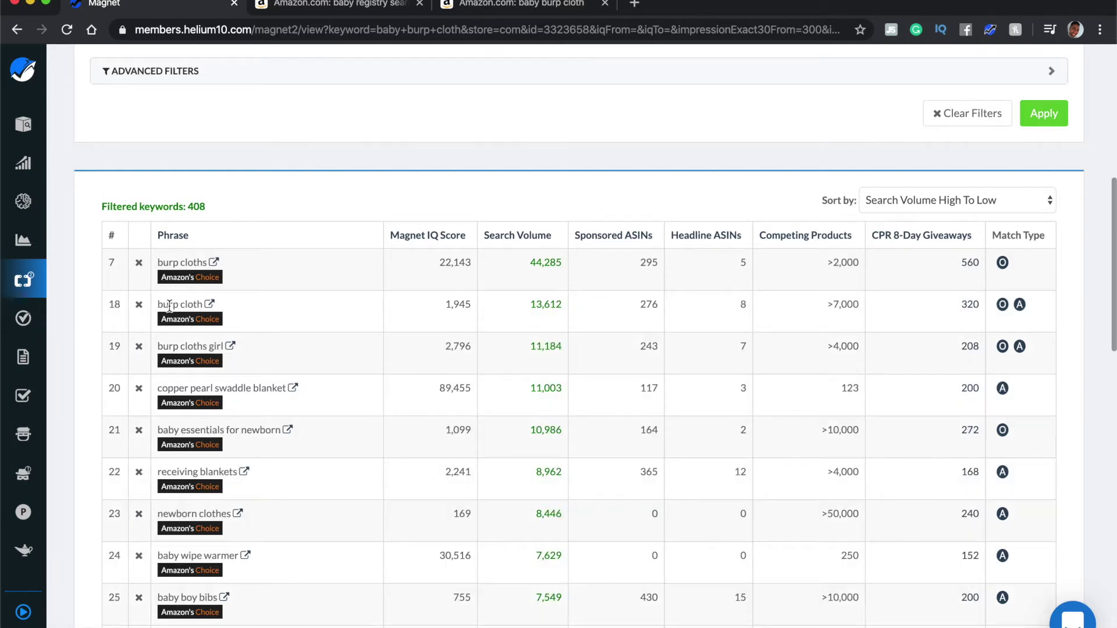
# - Check the Amazon results for "copper pearl swaddle blanket" for burp cloths, and close them
pyautogui.click(292, 388)
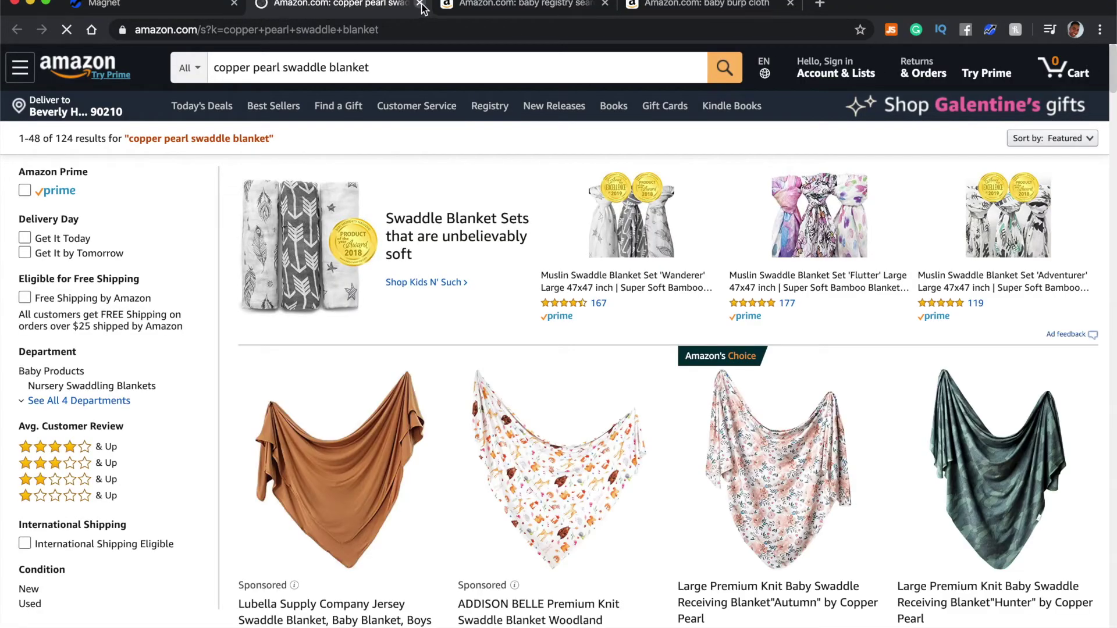
pyautogui.scroll(-15, 428, 361)
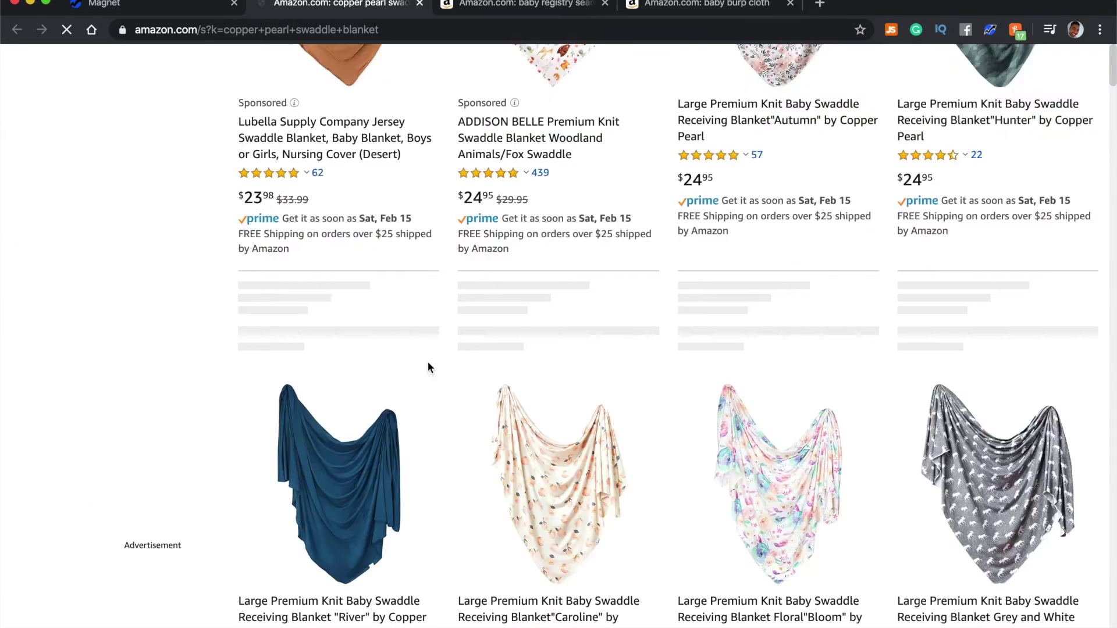
pyautogui.click(420, 5)
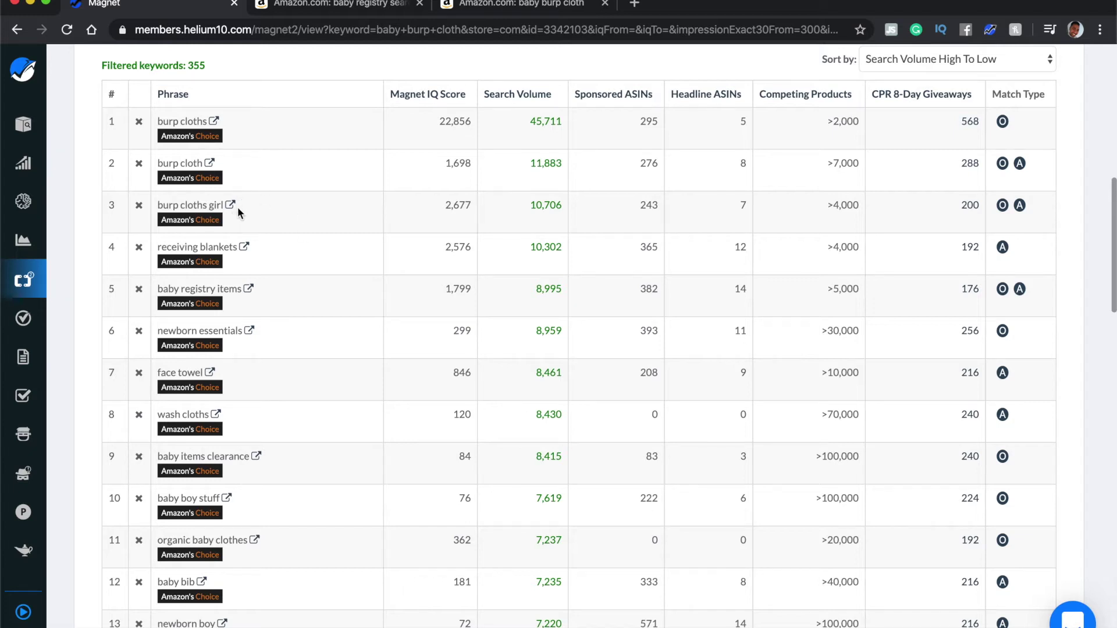
# - Close the "baby registry search" results, open the 8 Pack Muslin Burp Cloths listing from the "baby burp cloth" results, and return to the keyword list
pyautogui.click(373, 5)
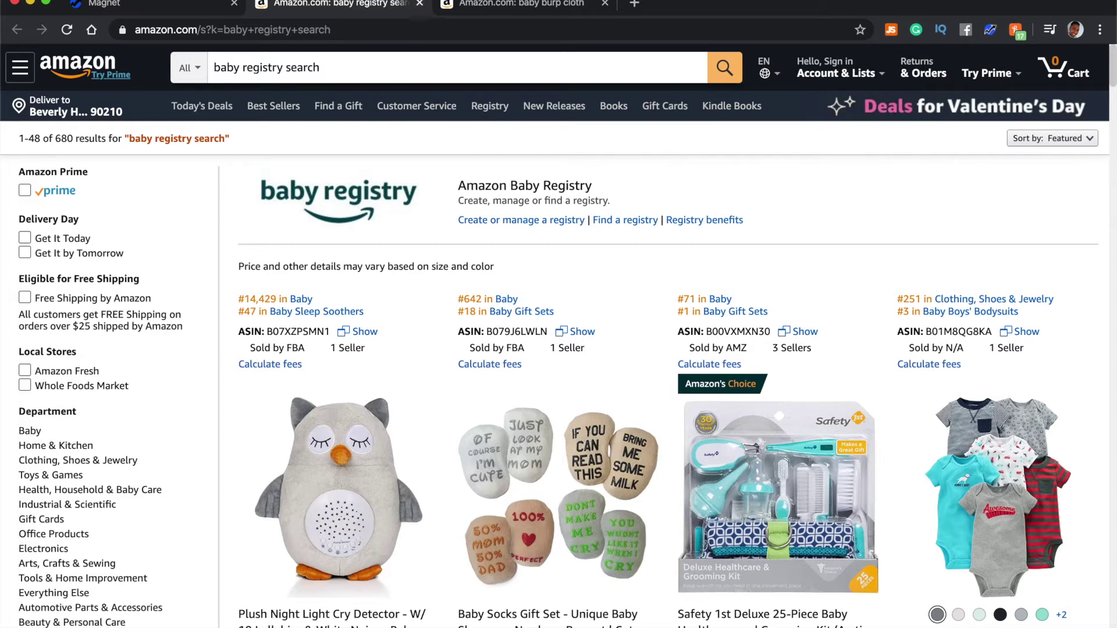
pyautogui.click(420, 3)
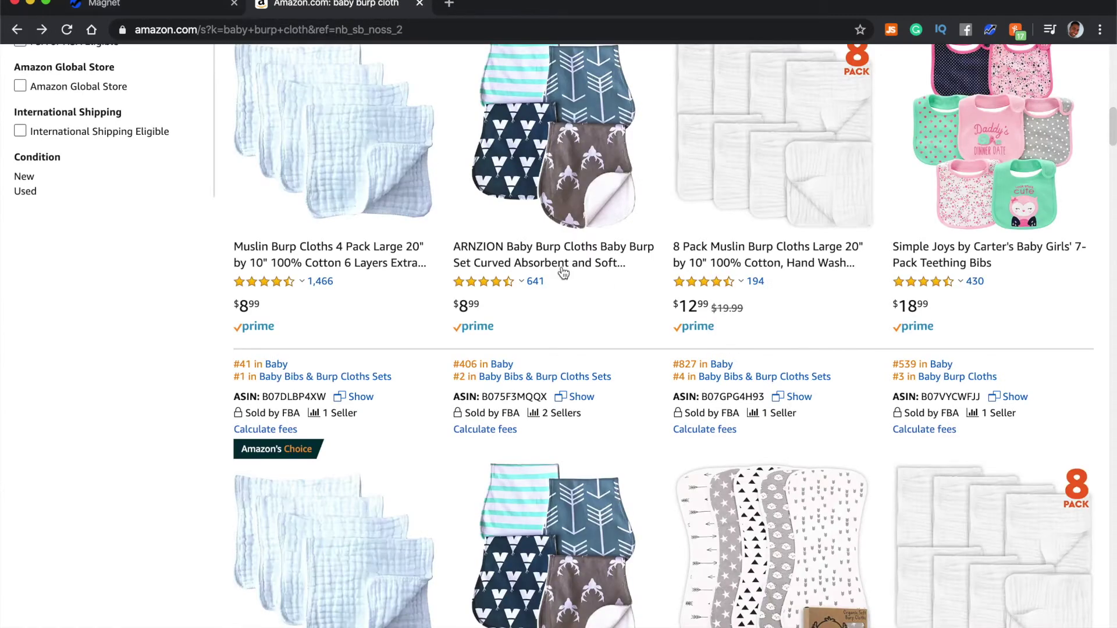
pyautogui.click(728, 255)
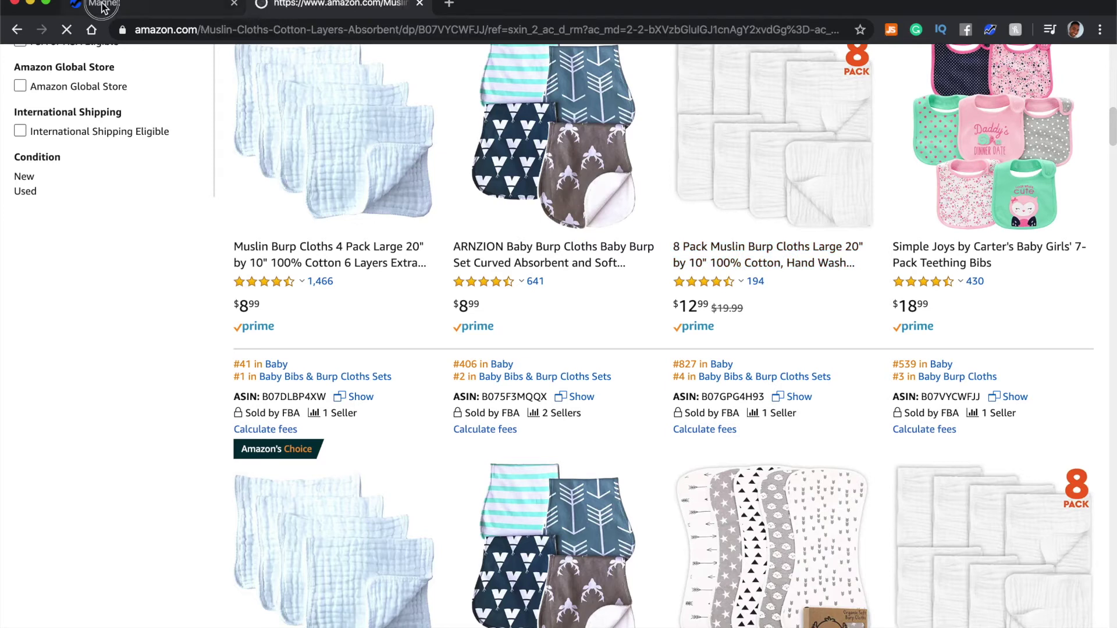
pyautogui.click(102, 6)
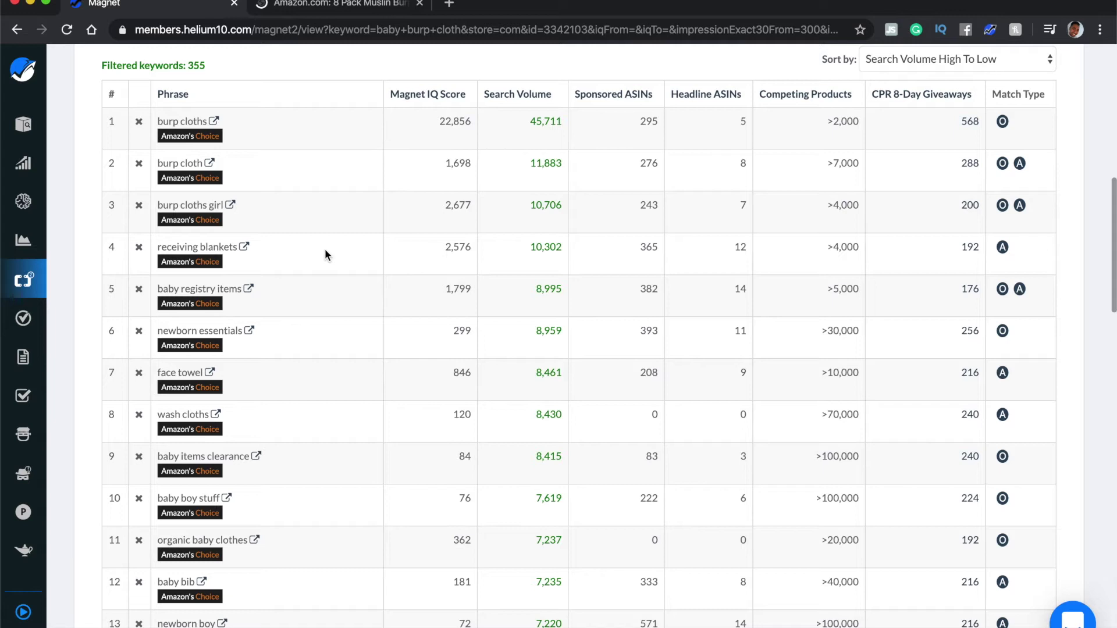
# - Export the filtered Magnet keywords to Frankenstein
pyautogui.scroll(10, 324, 249)
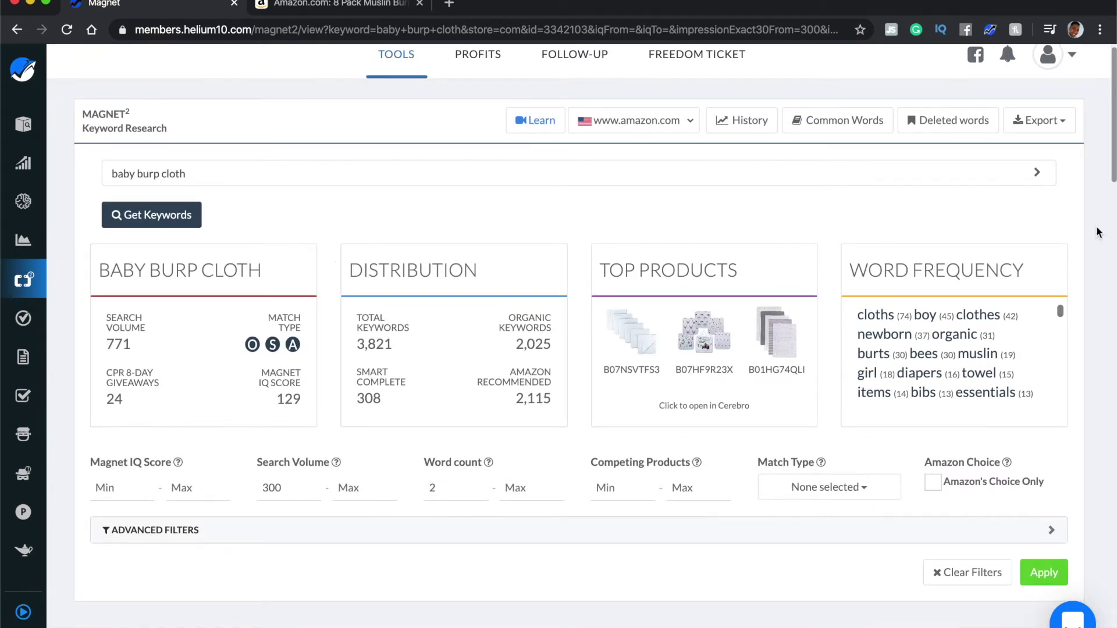
pyautogui.click(1065, 124)
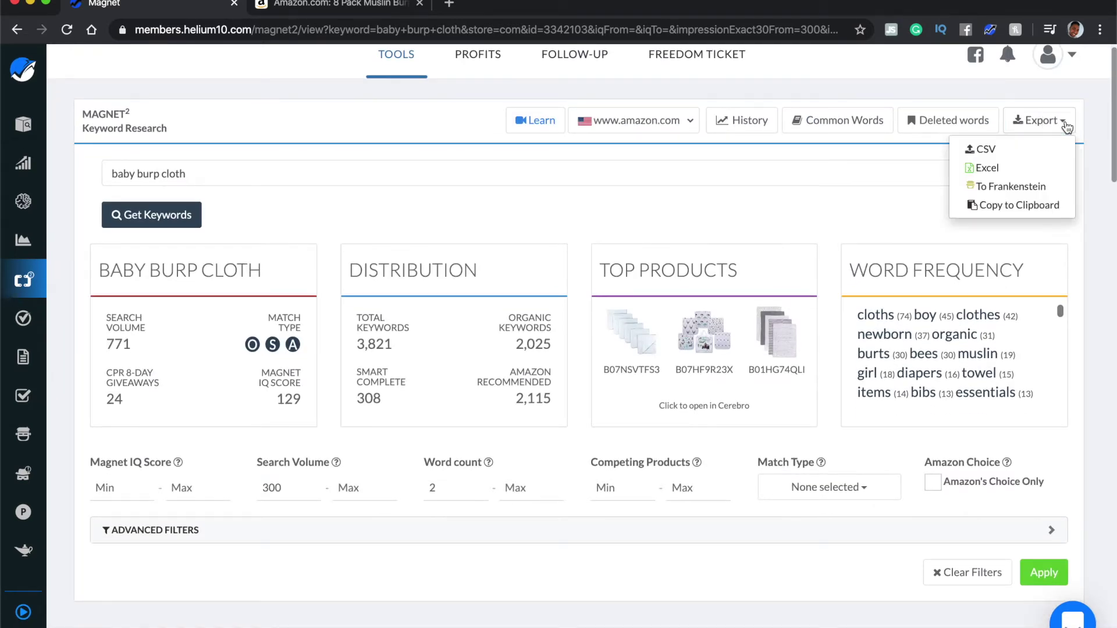
pyautogui.scroll(5, 1048, 92)
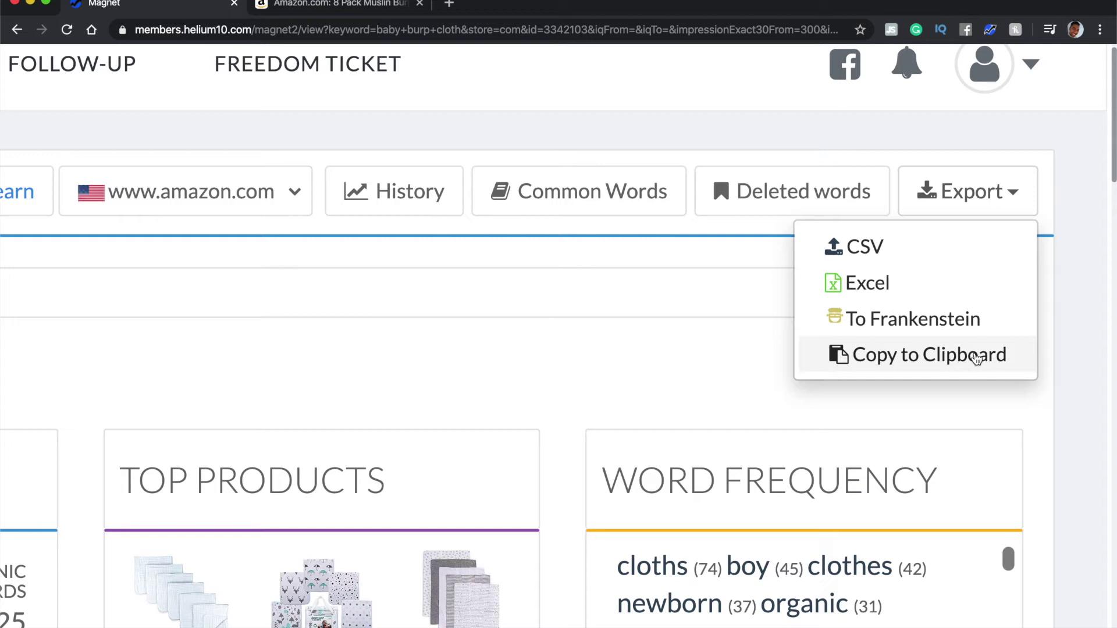
pyautogui.click(961, 331)
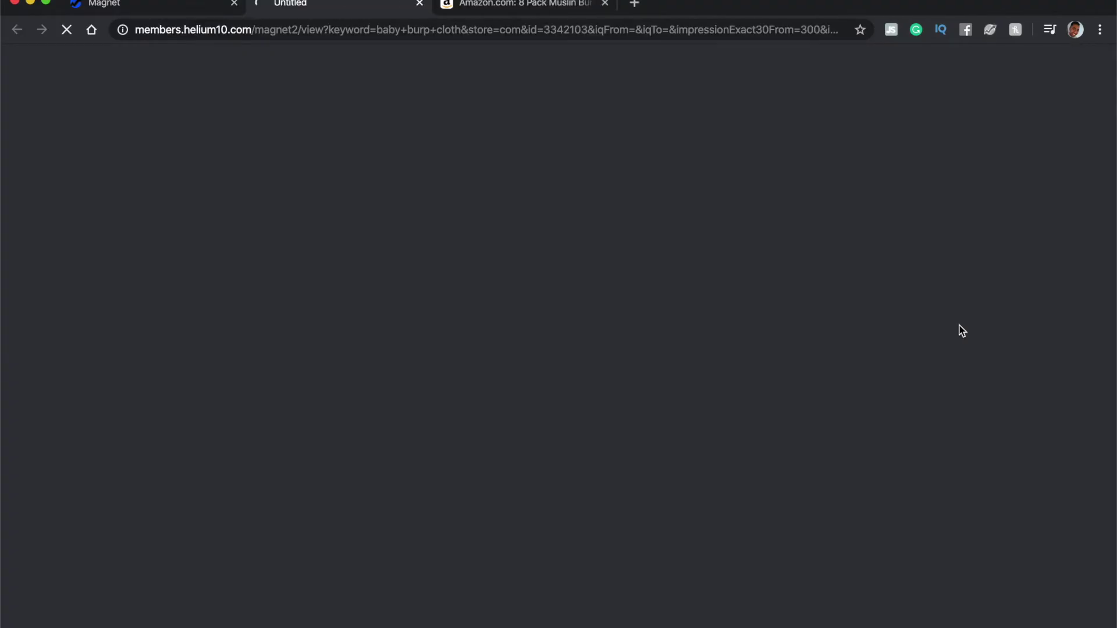
# - Locate Frankenstein among the Helium 10 tools on the Magnet page, and switch to the Frankenstein page holding the exported keywords
pyautogui.click(180, 8)
pyautogui.moveTo(26, 248)
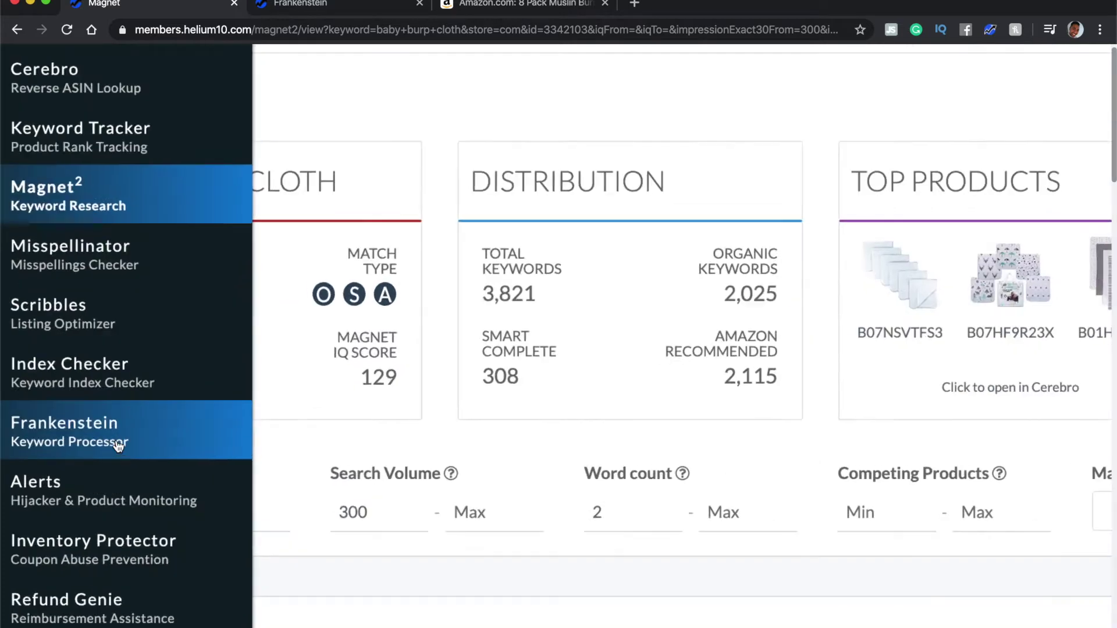
pyautogui.scroll(5, 119, 445)
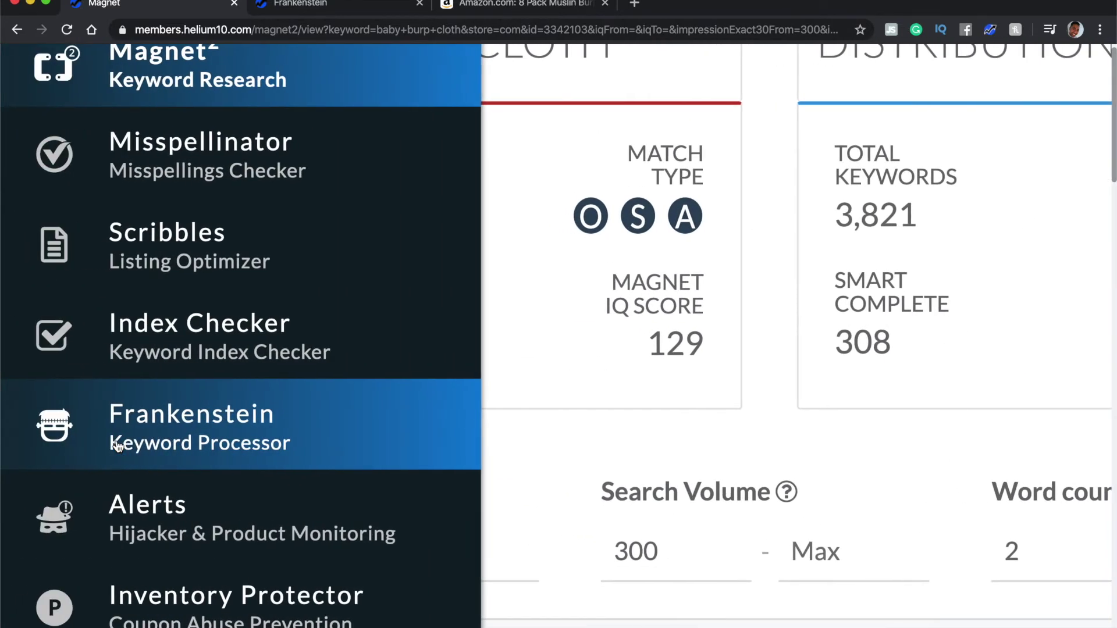
pyautogui.scroll(-5, 118, 445)
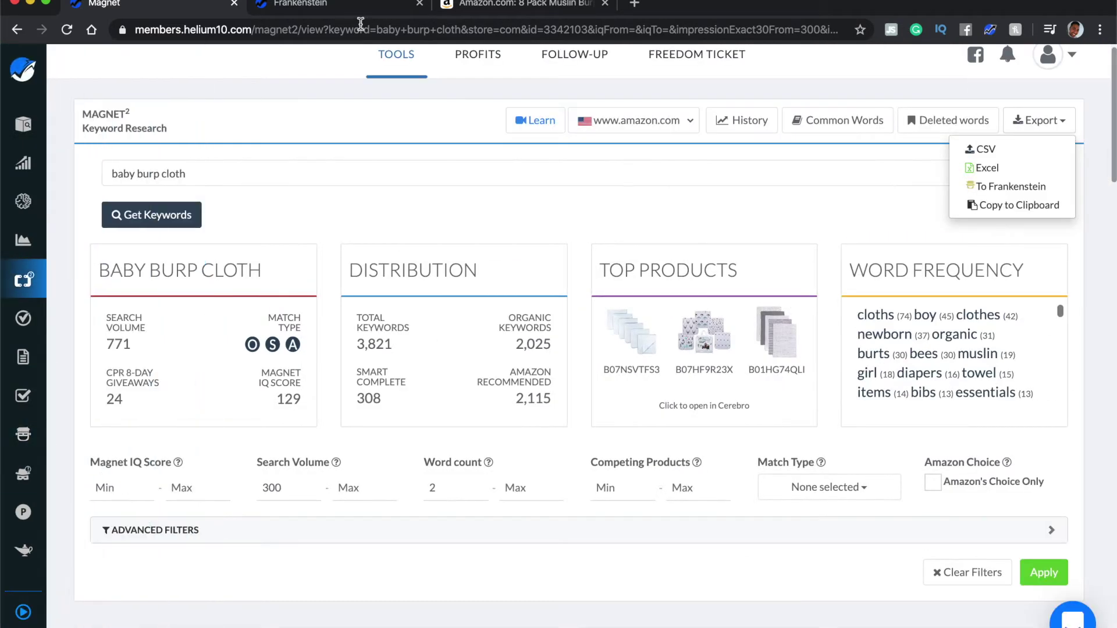
pyautogui.click(358, 12)
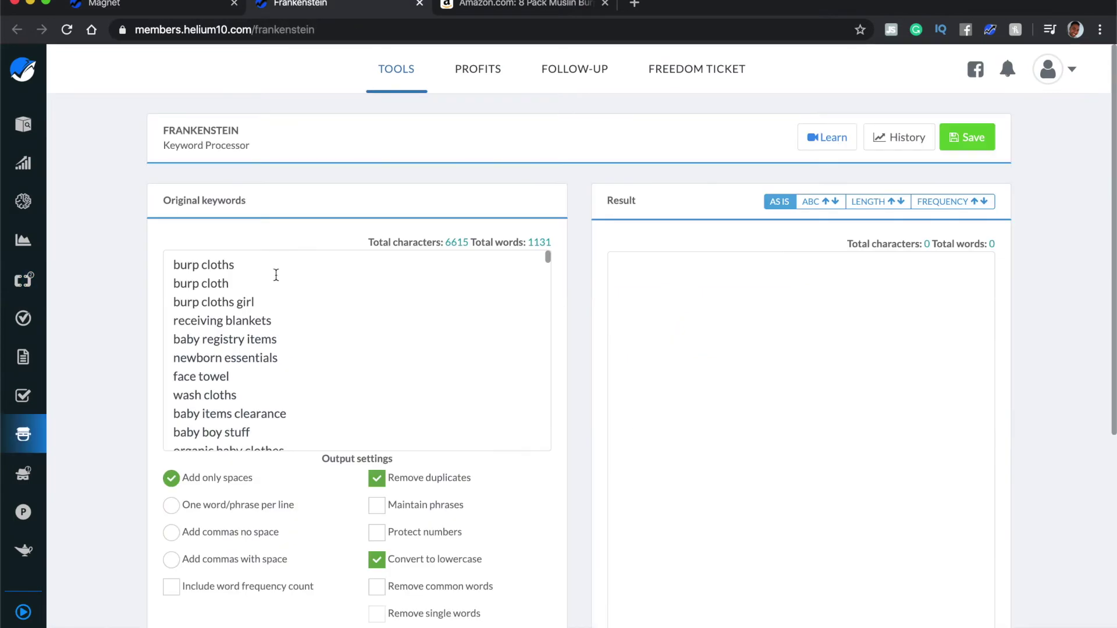
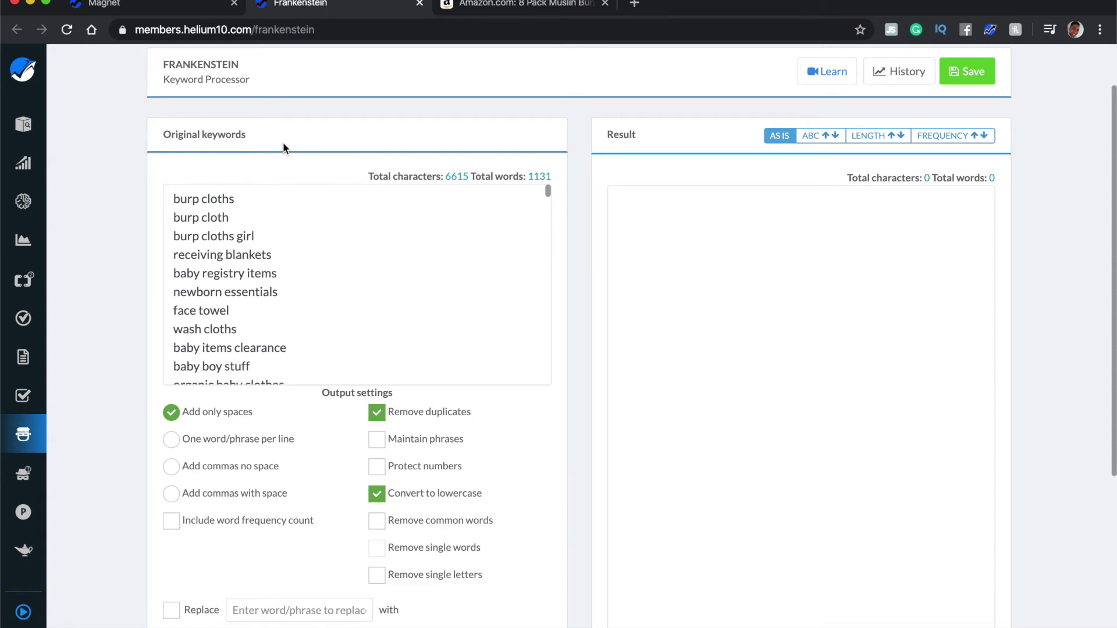
# - Process the exported keywords separated only by spaces, with duplicates removed, text in lowercase and special characters removed except -'
pyautogui.scroll(-3, 205, 462)
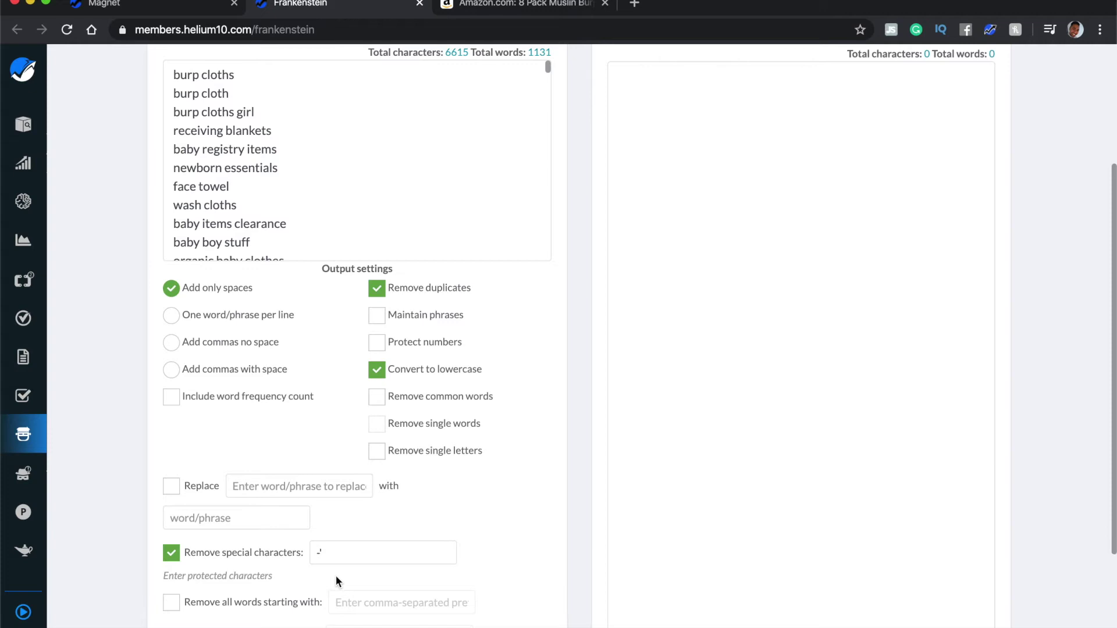
pyautogui.scroll(-3, 336, 582)
pyautogui.click(323, 379)
pyautogui.write("-'")
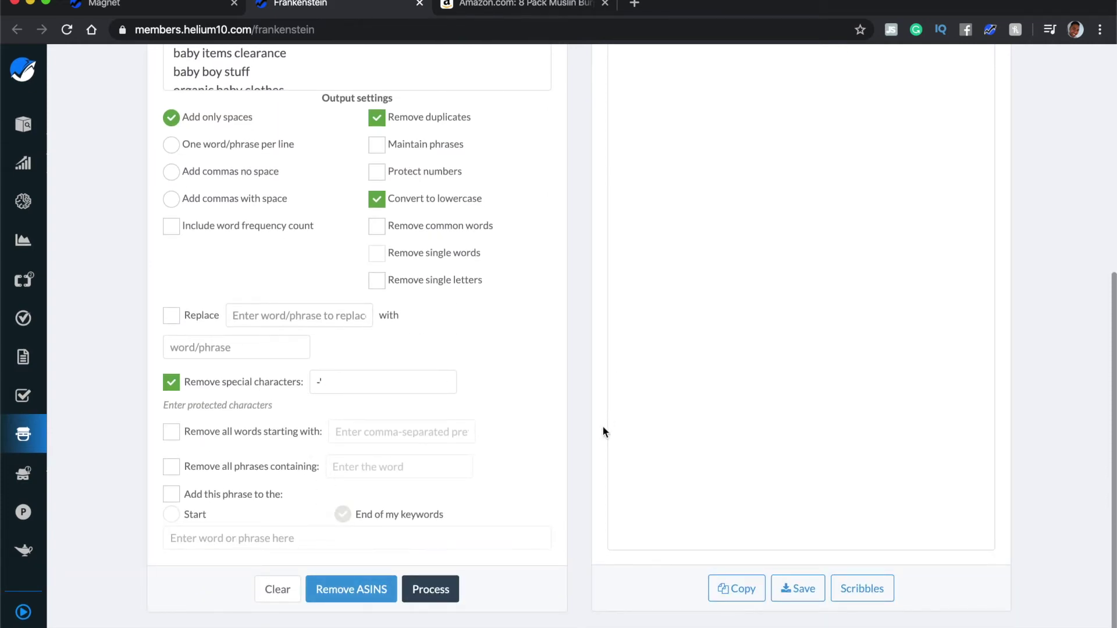
pyautogui.click(445, 594)
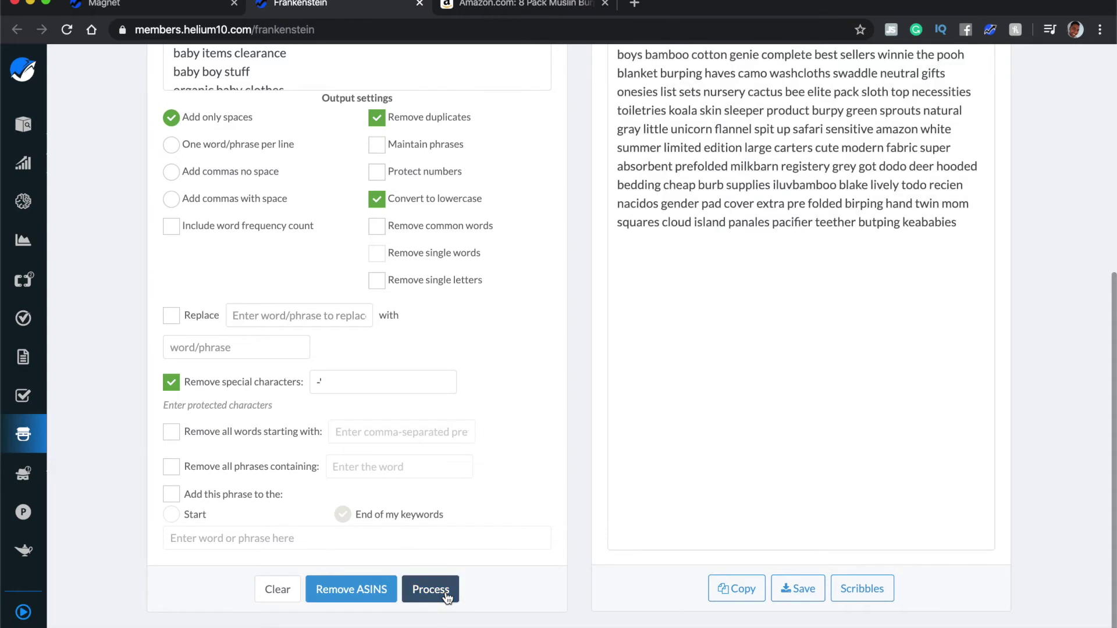
# - Highlight the total character count and the total word count of the processed result
pyautogui.scroll(4, 508, 421)
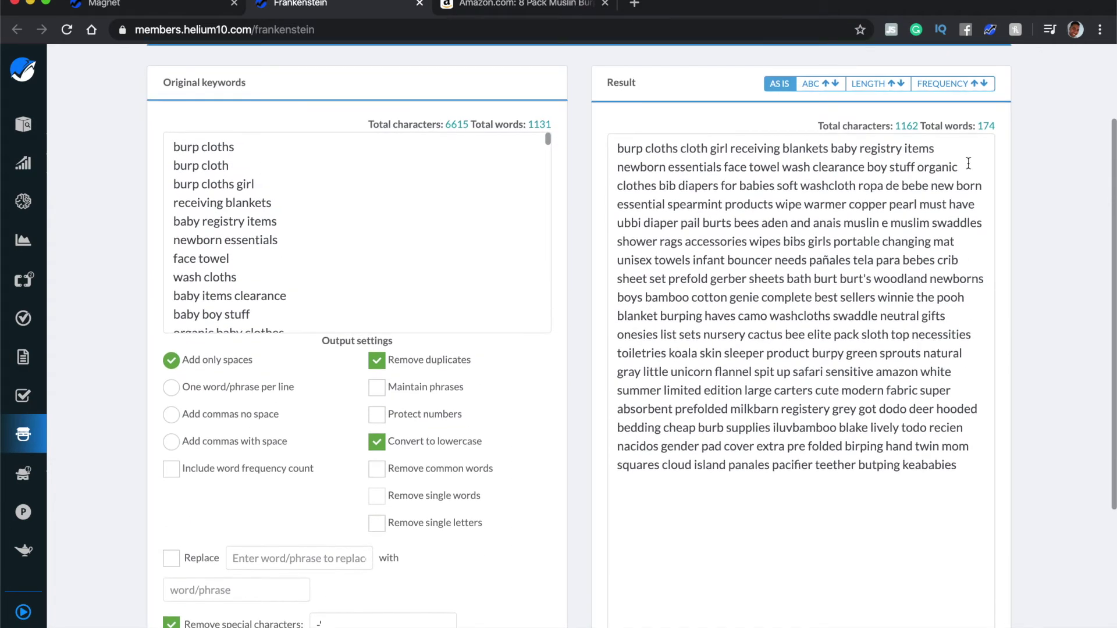
pyautogui.scroll(2, 709, 201)
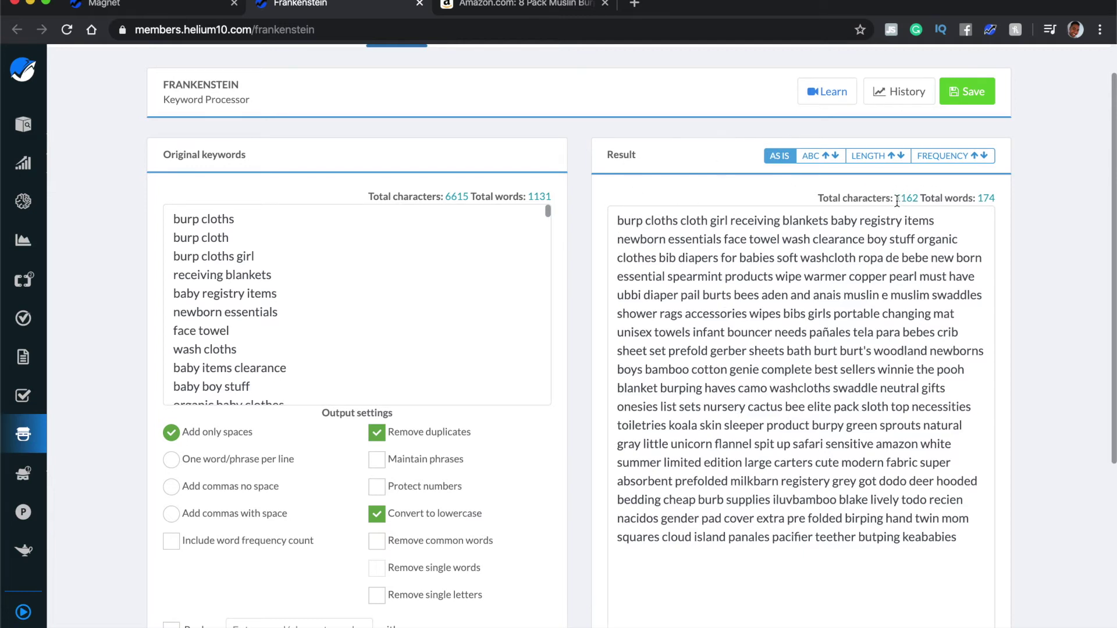
pyautogui.moveTo(896, 199); pyautogui.dragTo(918, 200)
pyautogui.click(969, 204)
pyautogui.moveTo(1002, 199); pyautogui.dragTo(979, 195)
pyautogui.click(979, 196)
# - Check the filtered keyword count in the Magnet list, and return to the Frankenstein page
pyautogui.click(177, 5)
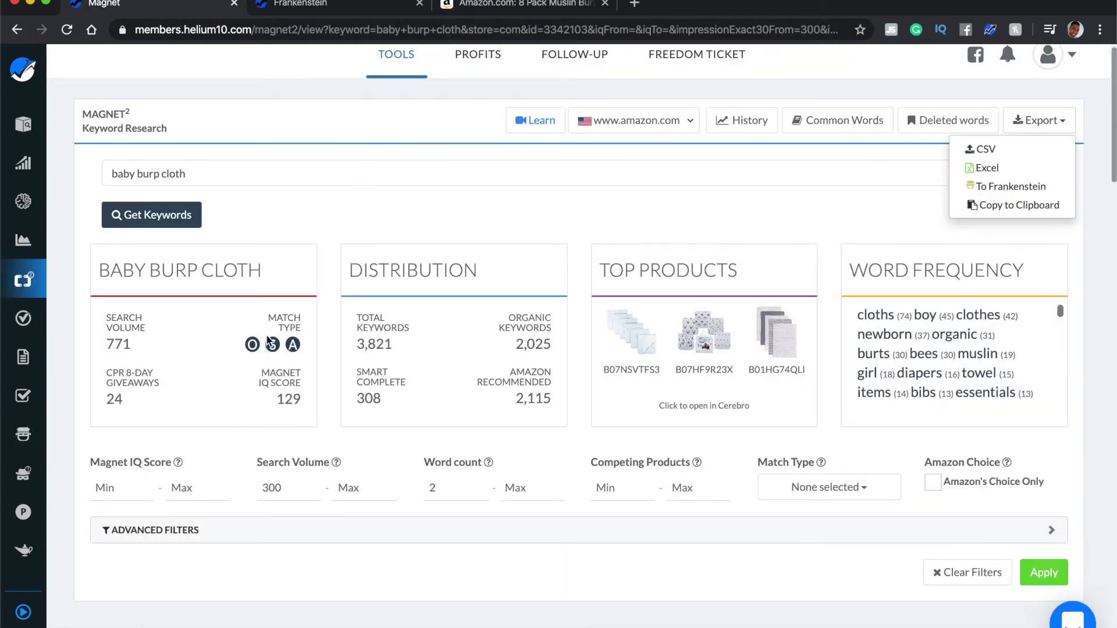
pyautogui.scroll(-10, 266, 334)
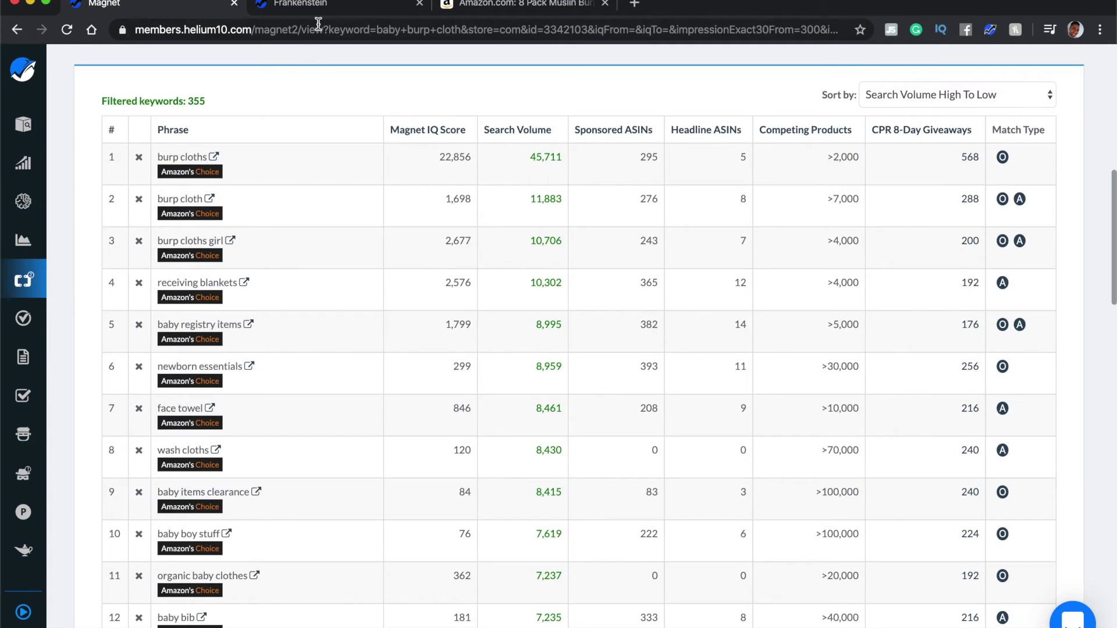
pyautogui.click(337, 5)
# - Review the processed keywords from first to last word, and look through the original phrases down to the end of their list
pyautogui.click(616, 221)
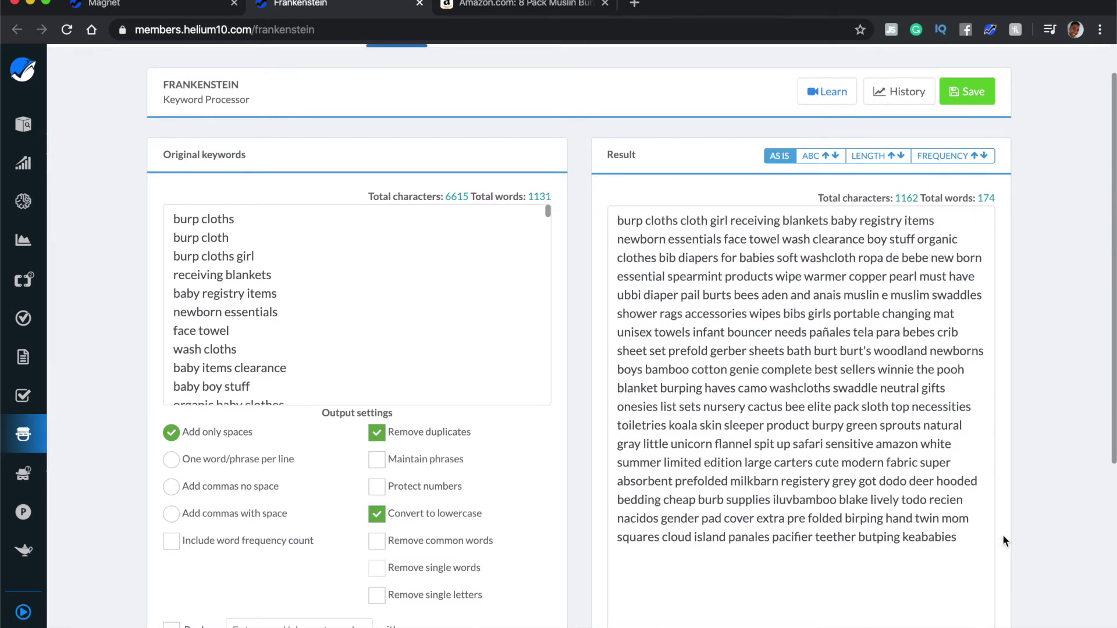
pyautogui.click(972, 539)
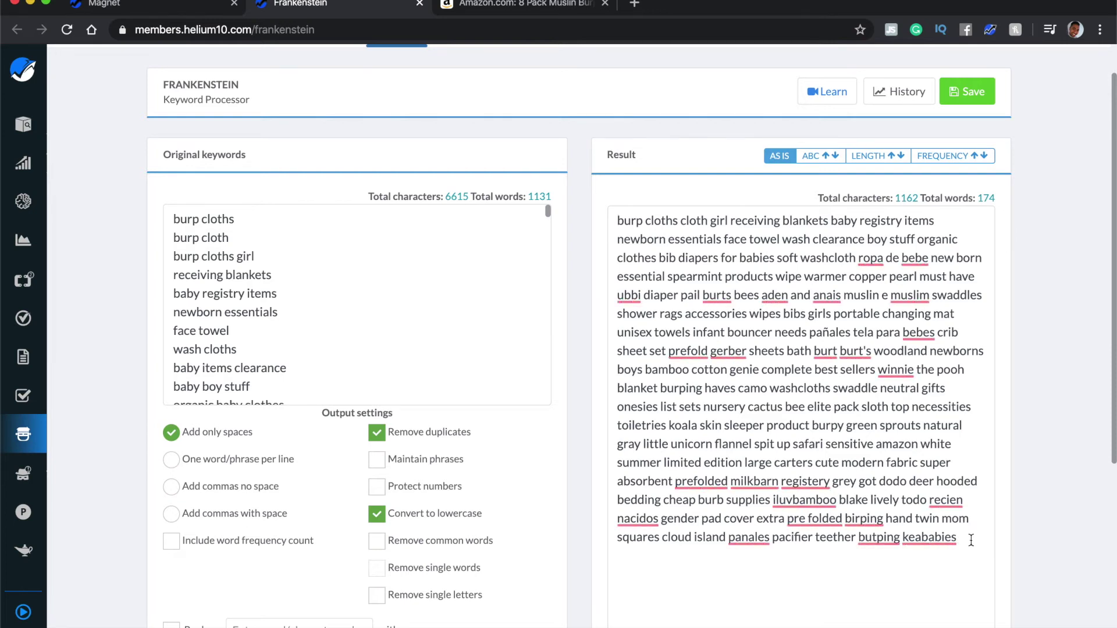
pyautogui.scroll(-20, 250, 291)
pyautogui.scroll(-5, 251, 308)
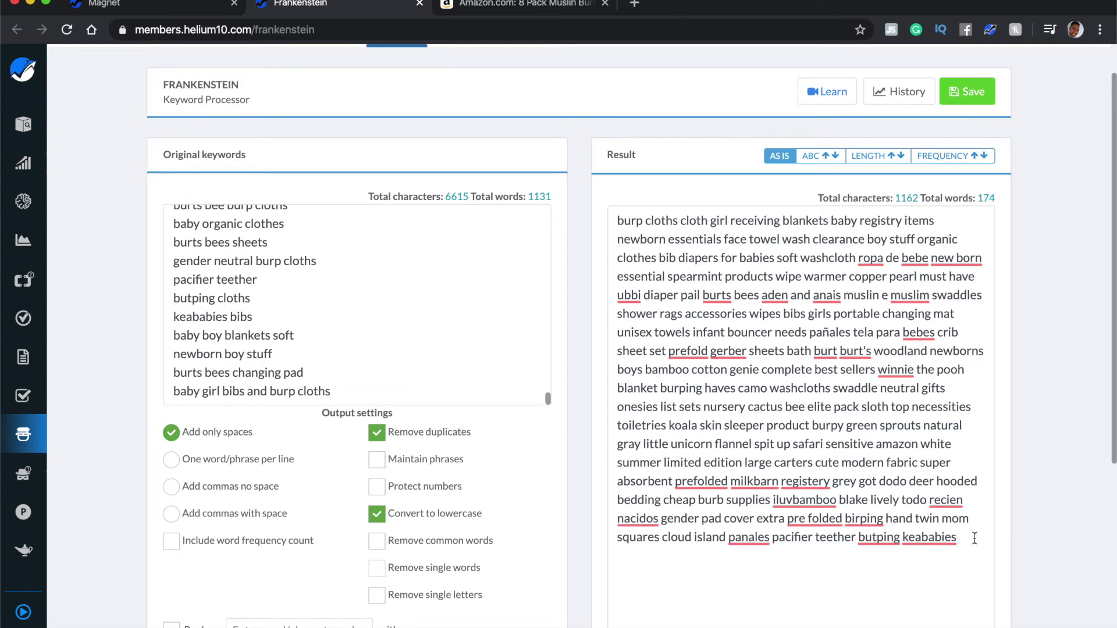
# - Delete the processed result's closing words, from "summer limited edition" through "keababies"
pyautogui.click(731, 557)
pyautogui.moveTo(966, 542); pyautogui.dragTo(619, 521)
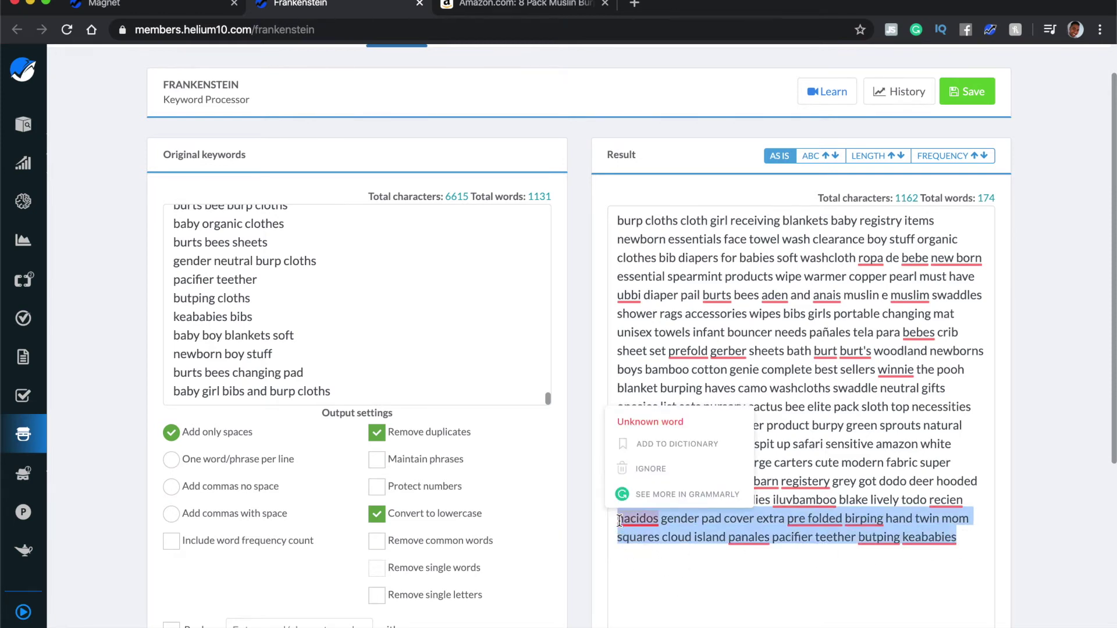
pyautogui.press('BackSpace')
pyautogui.moveTo(964, 501); pyautogui.dragTo(606, 459)
pyautogui.press('BackSpace')
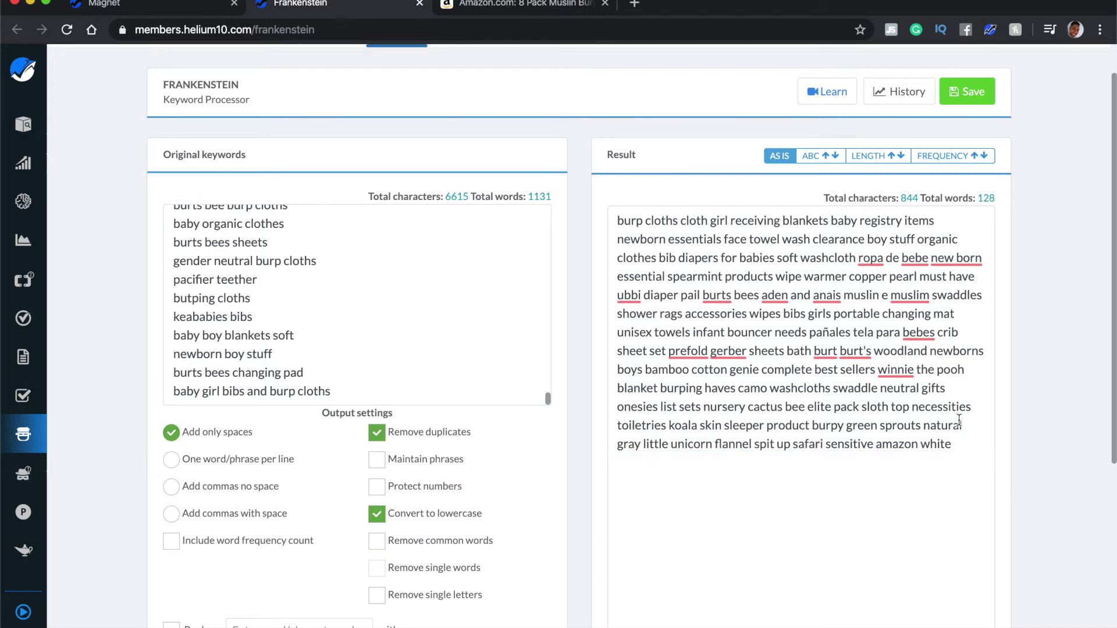
# - Highlight the result's counts, and shorten the keyword result further so that it ends with "ropa de bebe new born"
pyautogui.moveTo(901, 198); pyautogui.dragTo(930, 196)
pyautogui.moveTo(959, 444); pyautogui.dragTo(612, 328)
pyautogui.press('BackSpace')
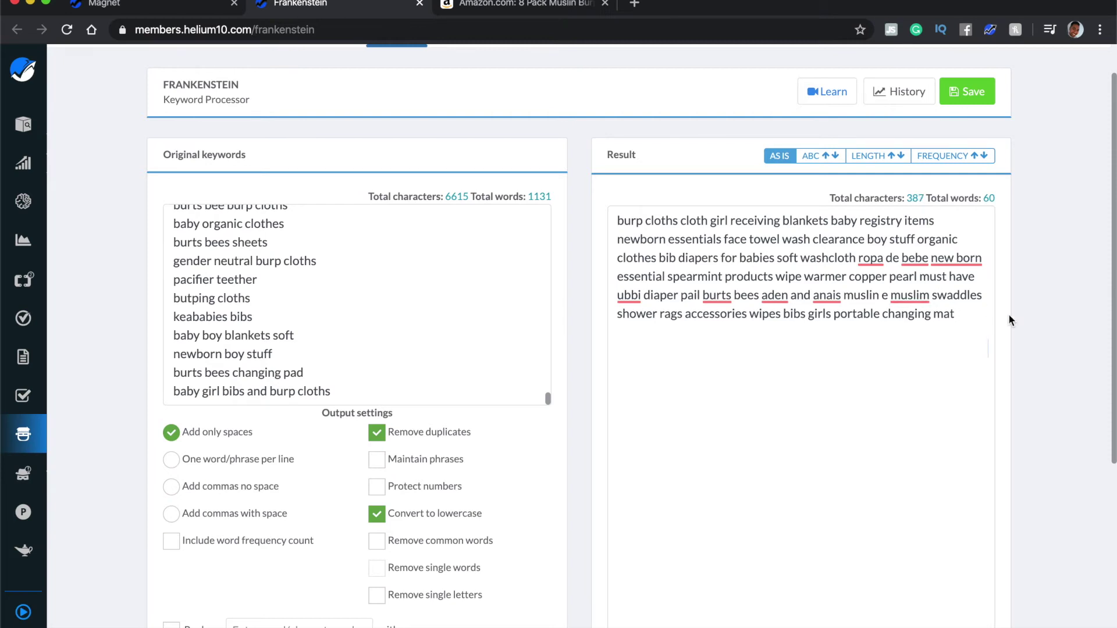
pyautogui.moveTo(965, 314); pyautogui.dragTo(615, 295)
pyautogui.press('BackSpace')
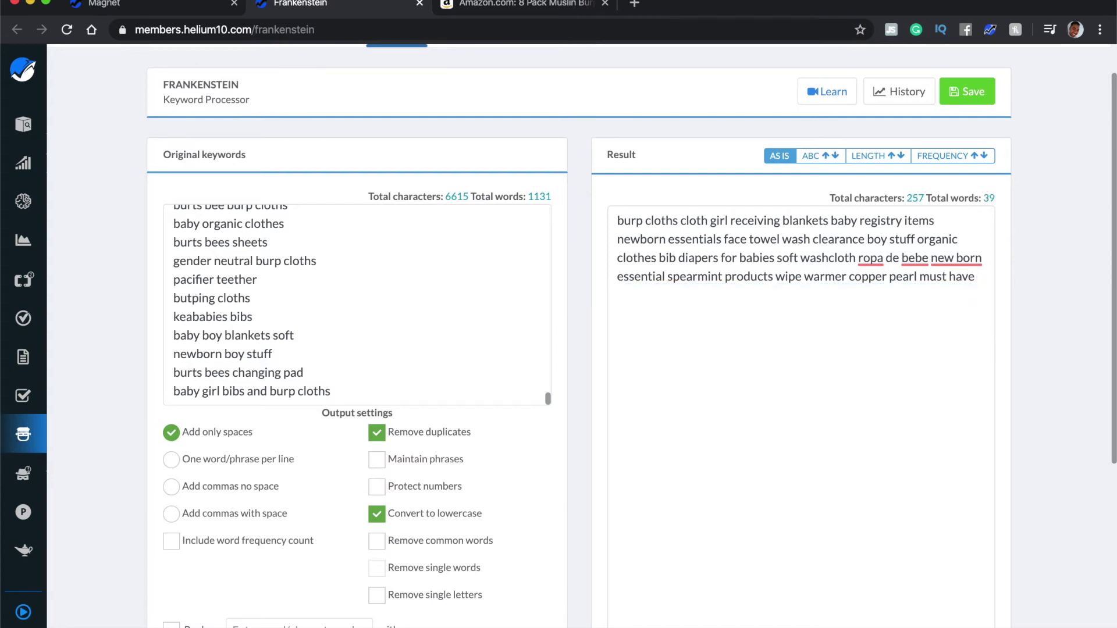
pyautogui.moveTo(973, 279); pyautogui.dragTo(543, 272)
pyautogui.press('BackSpace')
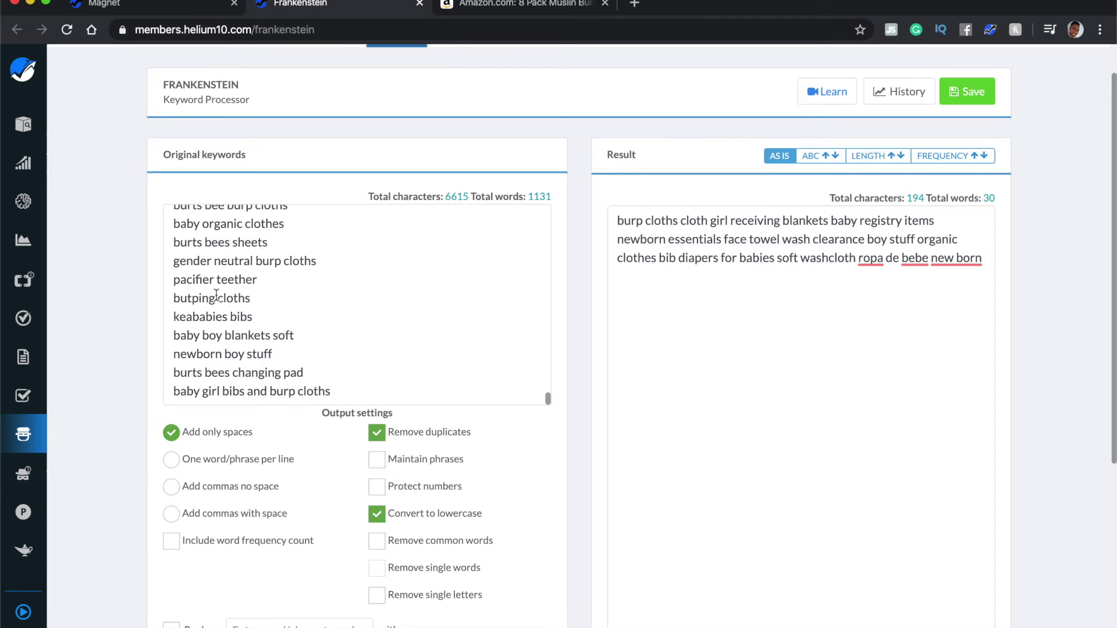
# - Switch to the Amazon muslin burp cloth listing and look through its title, bullet points and product description
pyautogui.click(474, 10)
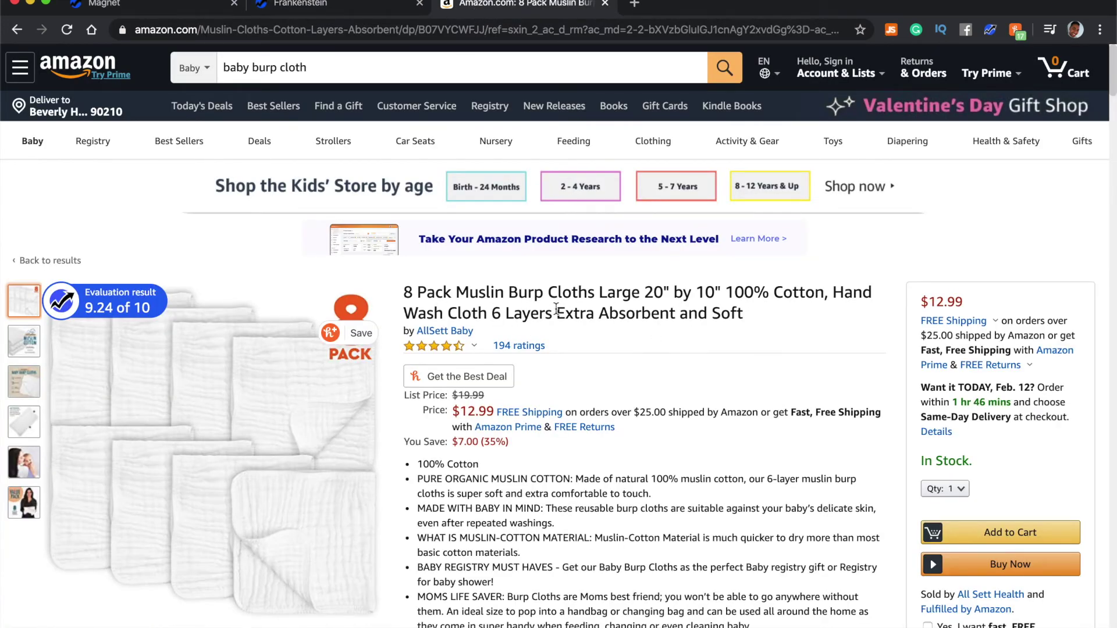
pyautogui.scroll(-2, 489, 579)
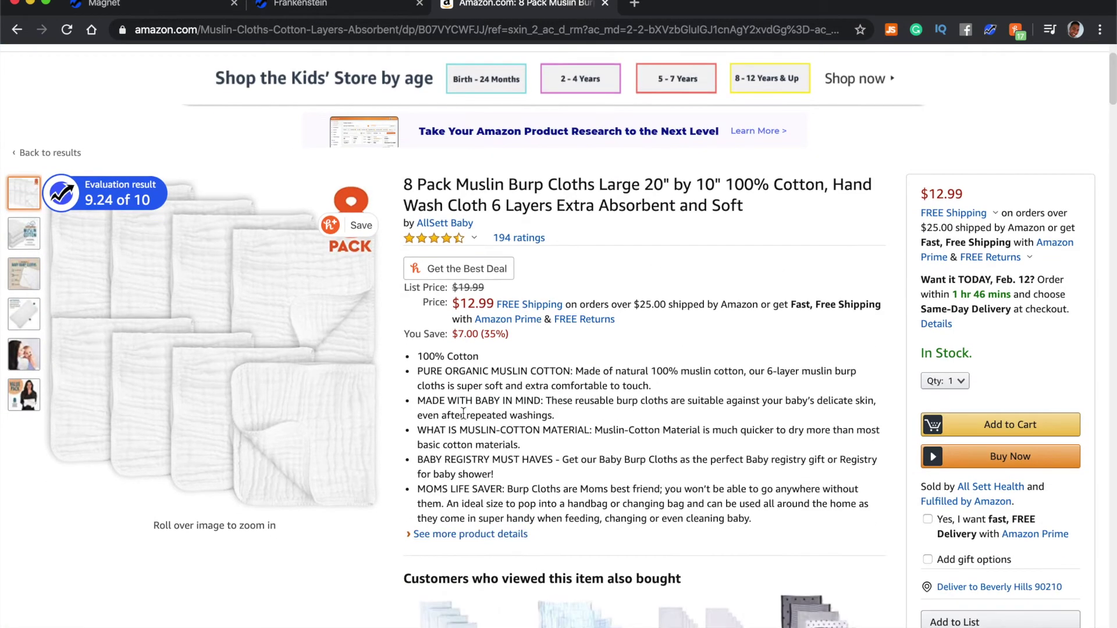
pyautogui.scroll(-15, 605, 456)
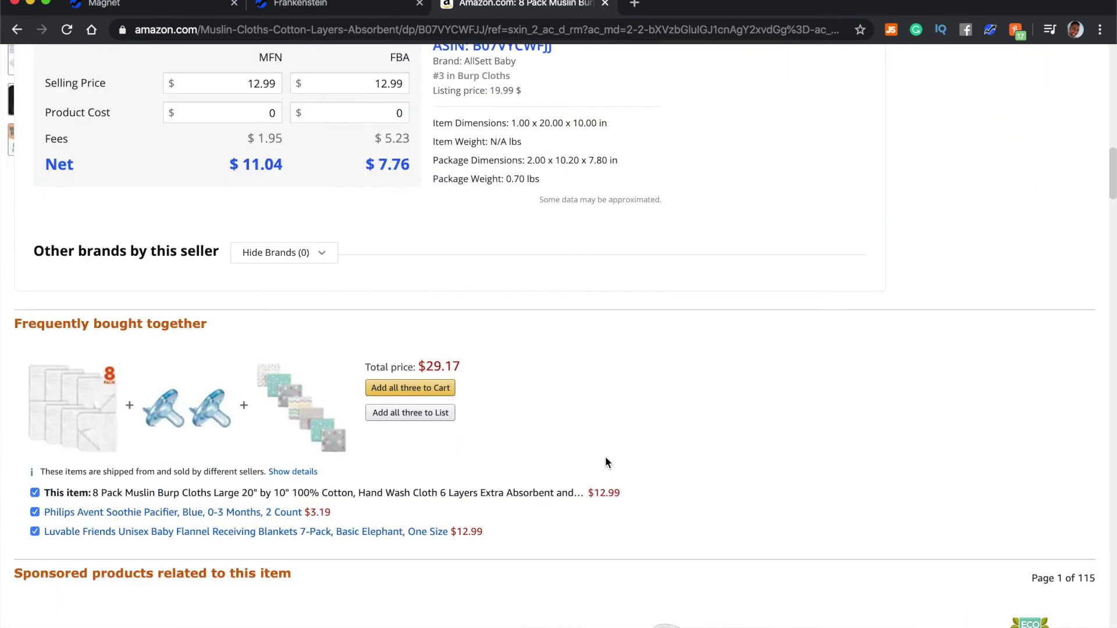
pyautogui.scroll(-10, 605, 456)
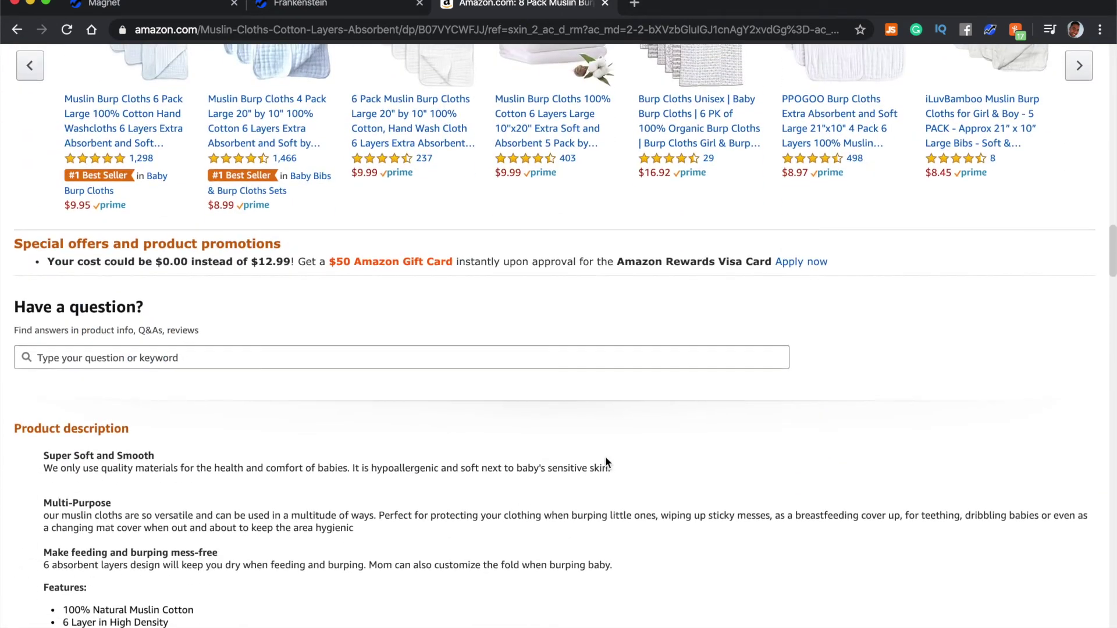
pyautogui.scroll(20, 605, 456)
pyautogui.scroll(10, 606, 463)
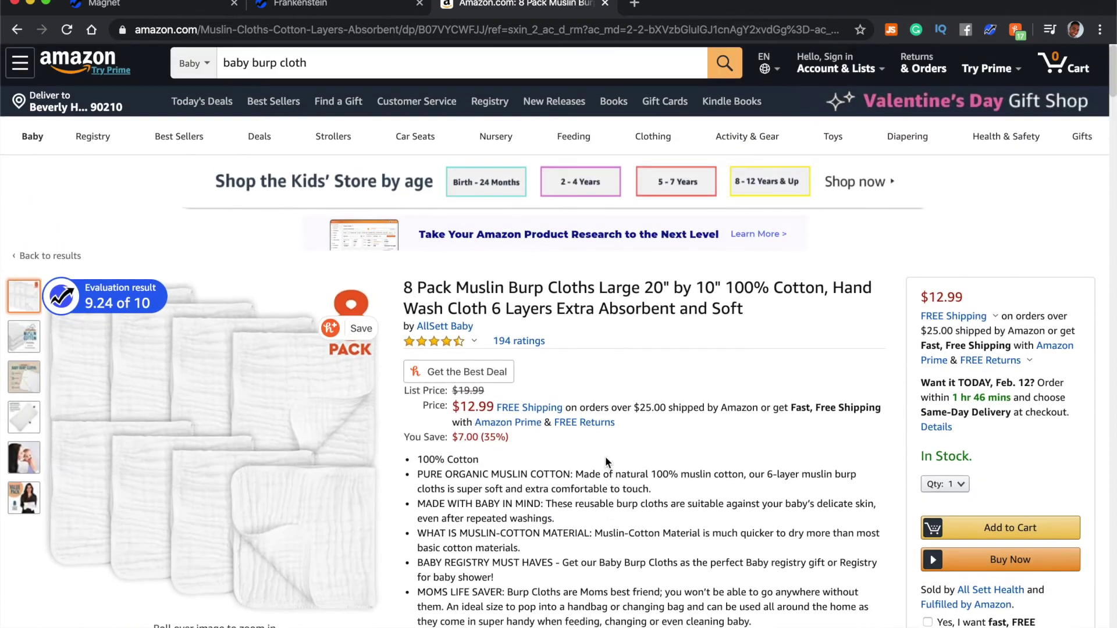
# - Return to the Frankenstein page and send the shortened keyword result to Scribbles
pyautogui.click(309, 5)
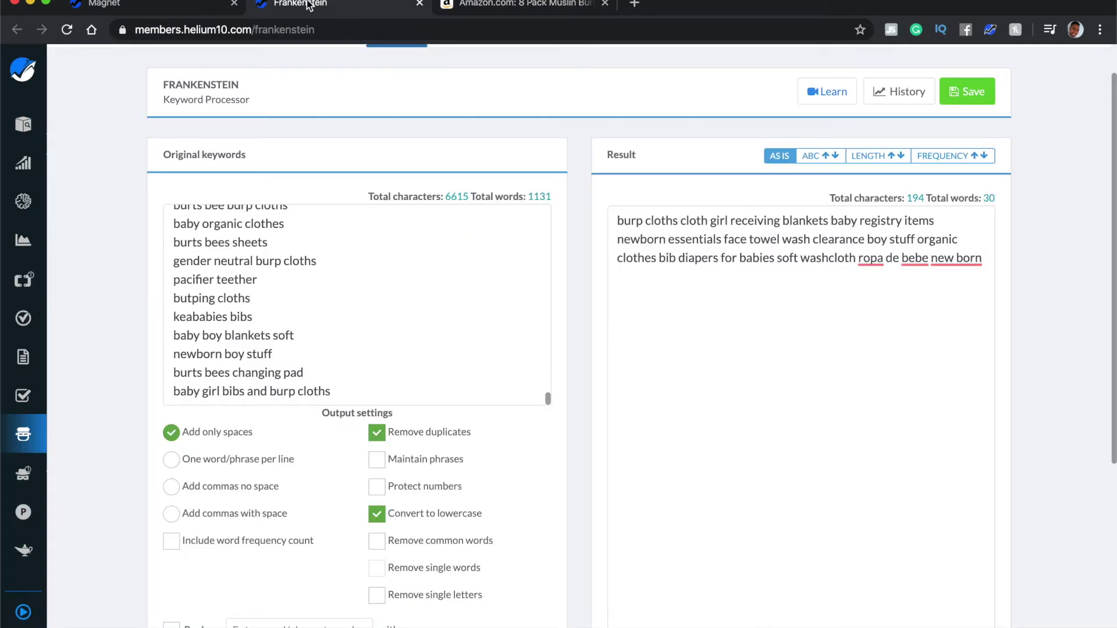
pyautogui.scroll(2, 793, 460)
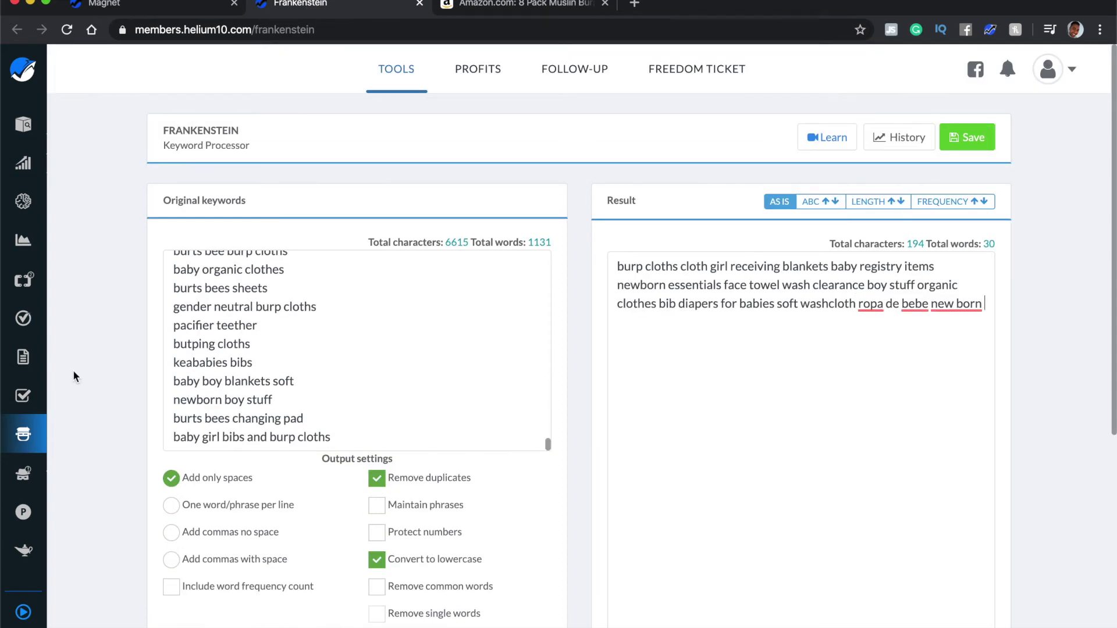
pyautogui.moveTo(23, 356)
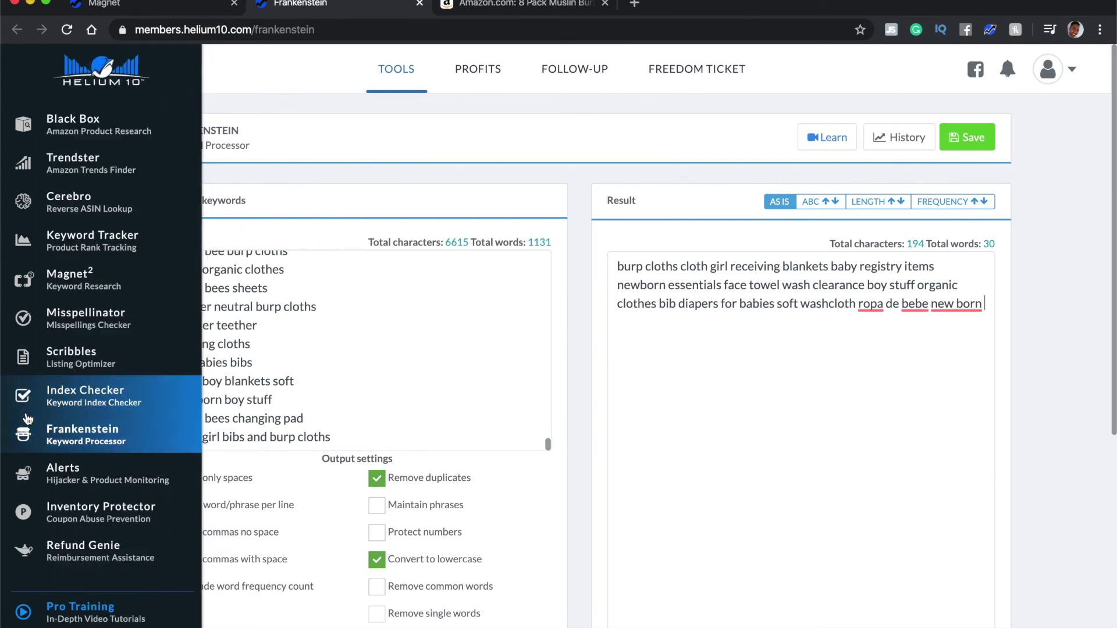
pyautogui.scroll(5, 99, 358)
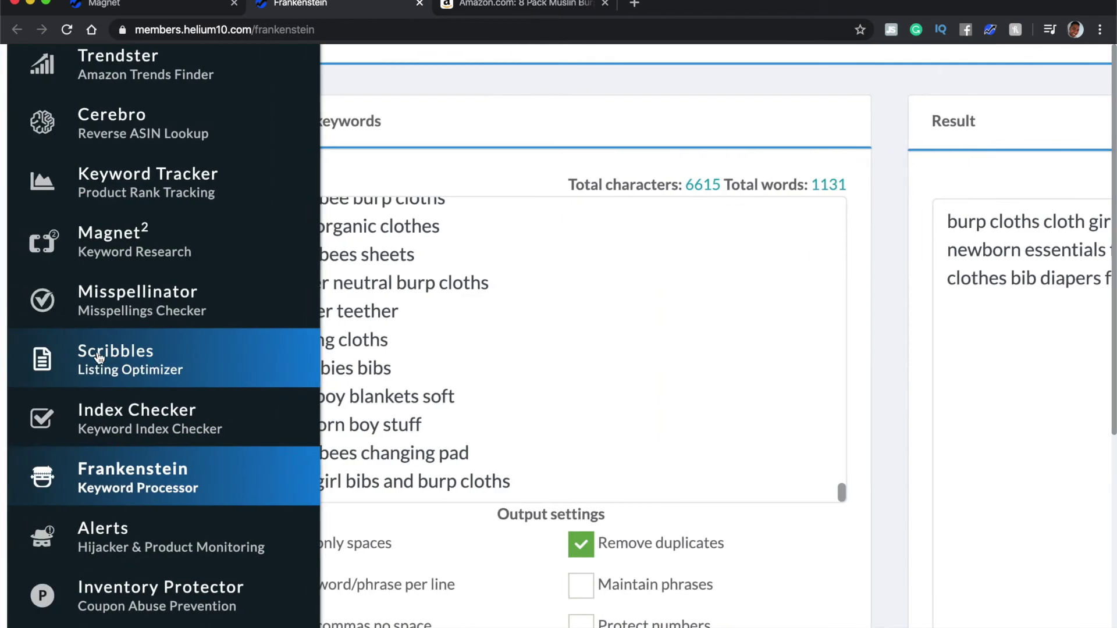
pyautogui.scroll(-5, 989, 466)
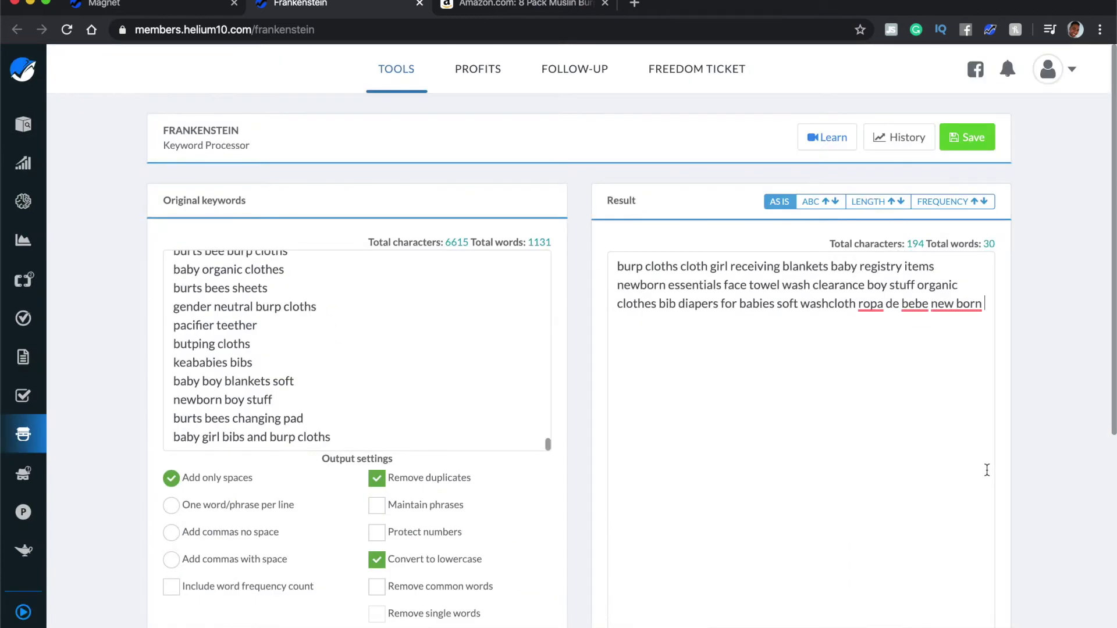
pyautogui.click(1113, 607)
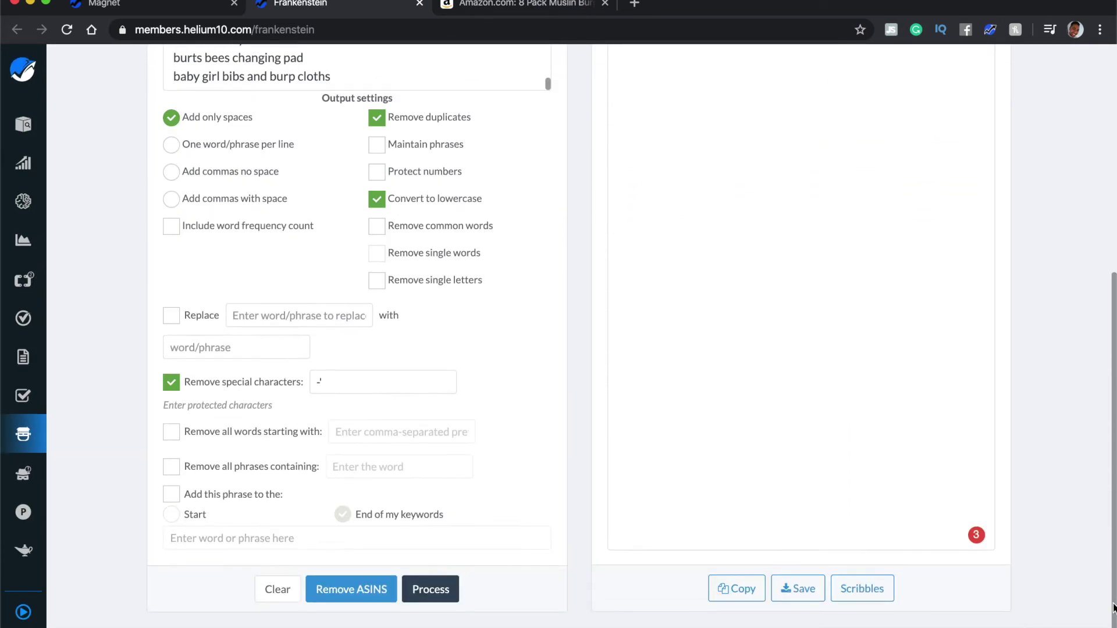
pyautogui.click(864, 588)
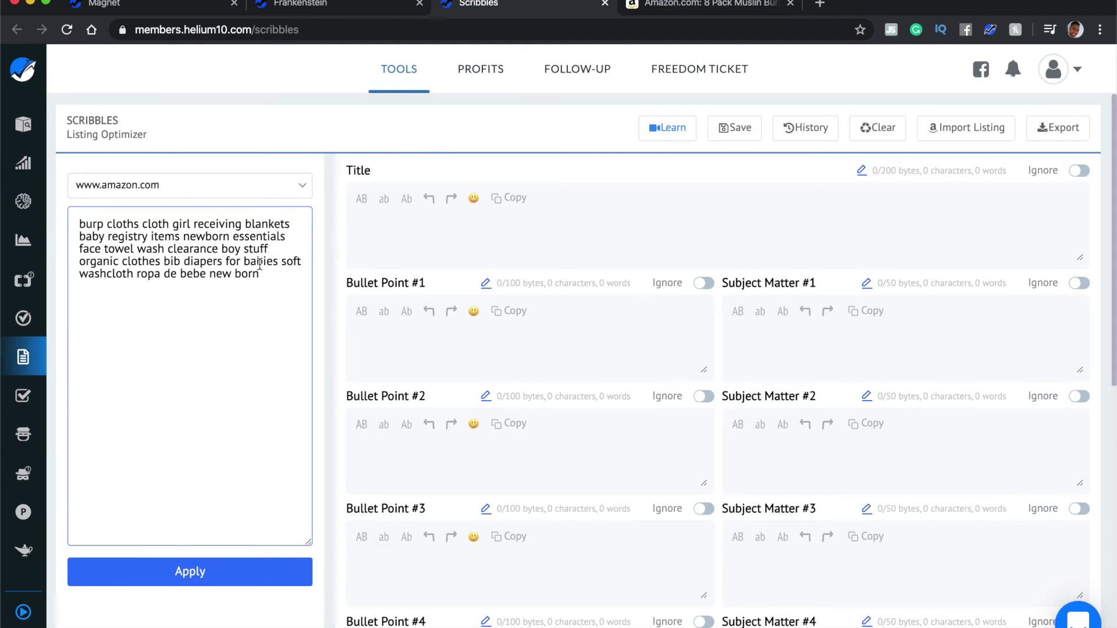
# - Go back to Frankenstein and process the original keywords again with the same output settings
pyautogui.click(352, 4)
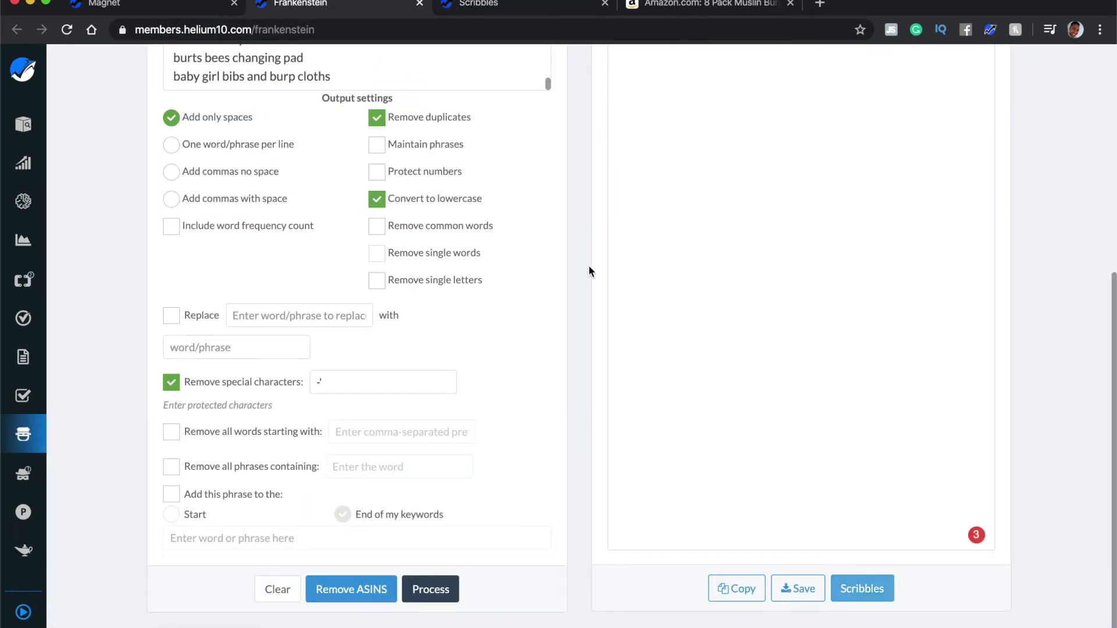
pyautogui.click(427, 590)
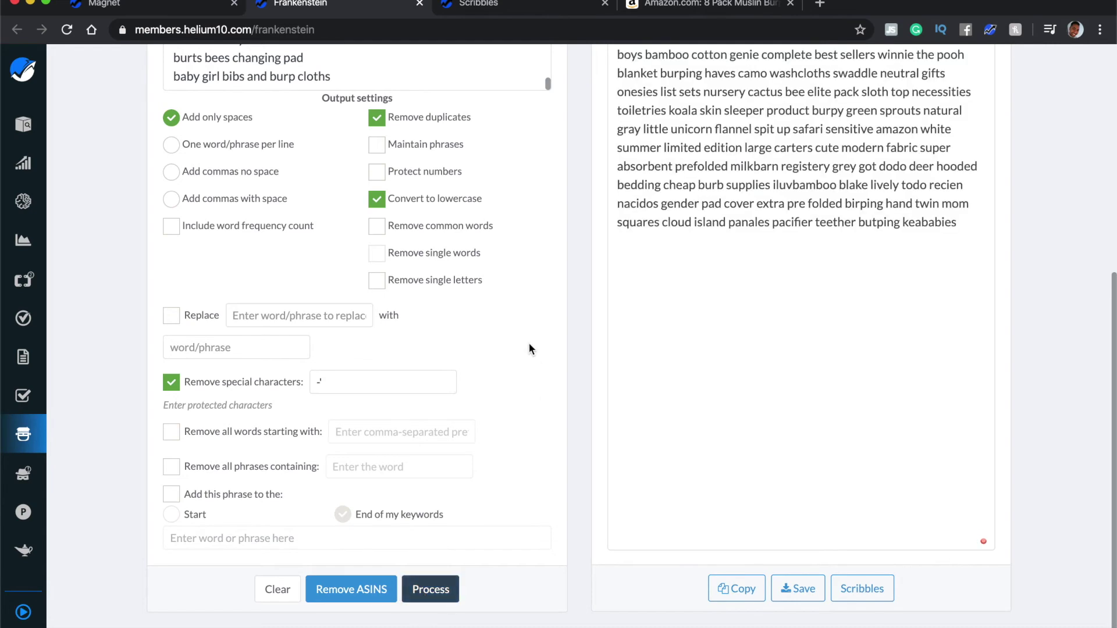
pyautogui.scroll(3, 528, 342)
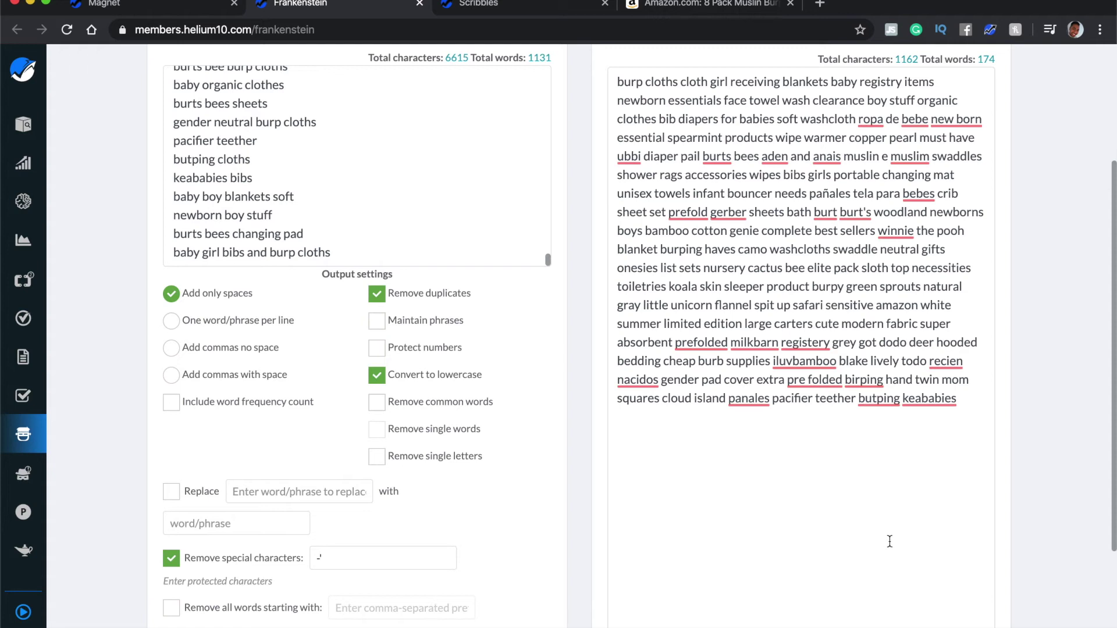
# - Glance at the Amazon listing, send the full processed result from Frankenstein to Scribbles, and close the earlier Scribbles page
pyautogui.click(715, 5)
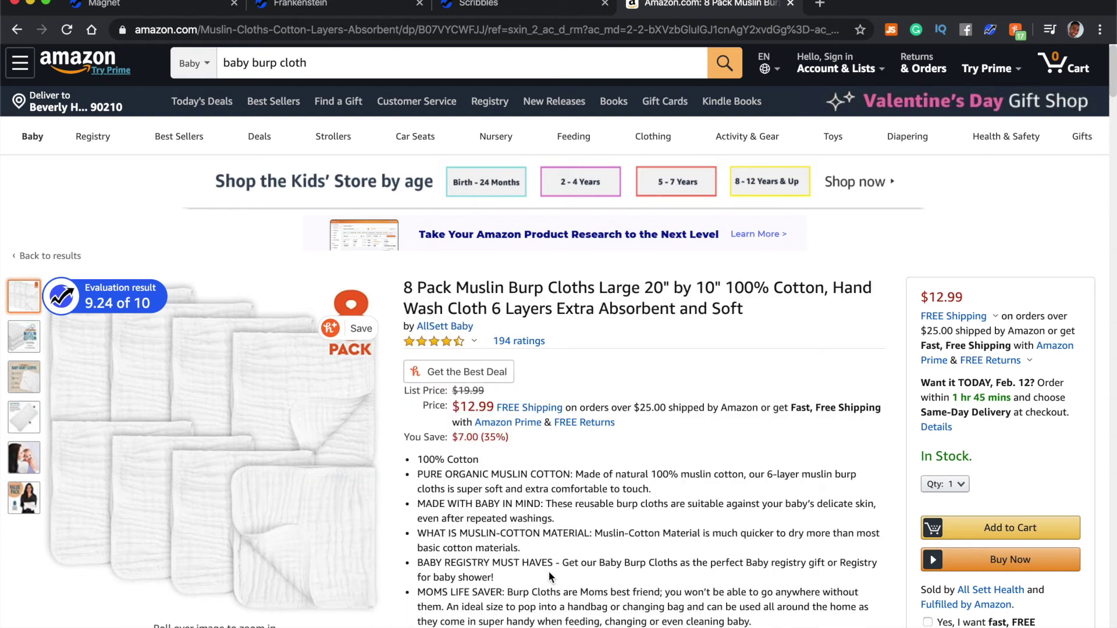
pyautogui.click(330, 6)
pyautogui.scroll(-3, 434, 503)
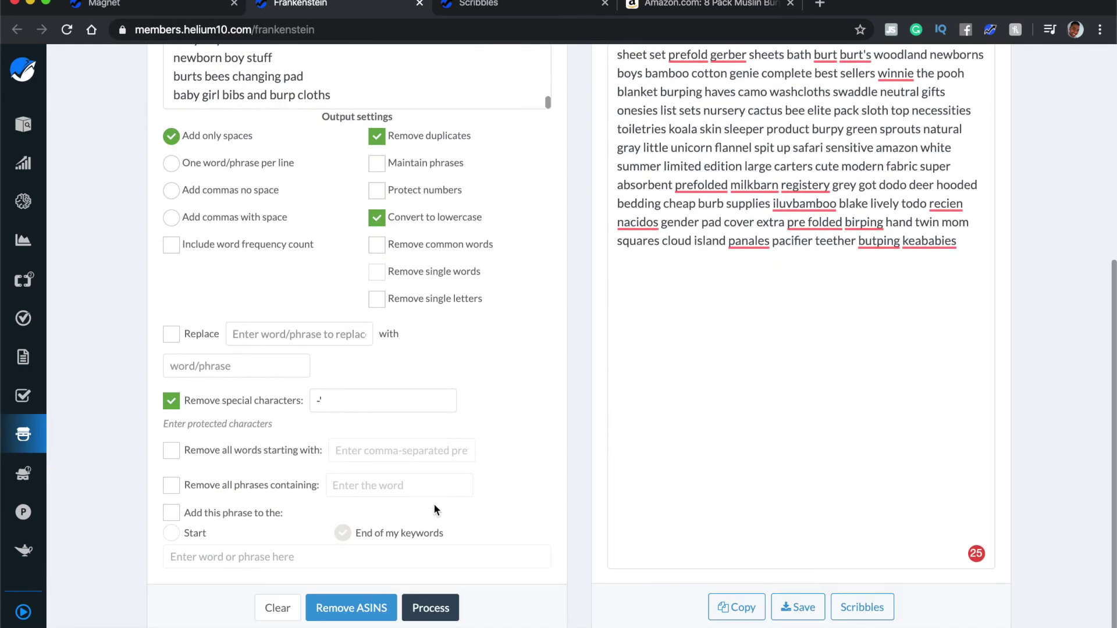
pyautogui.scroll(3, 891, 361)
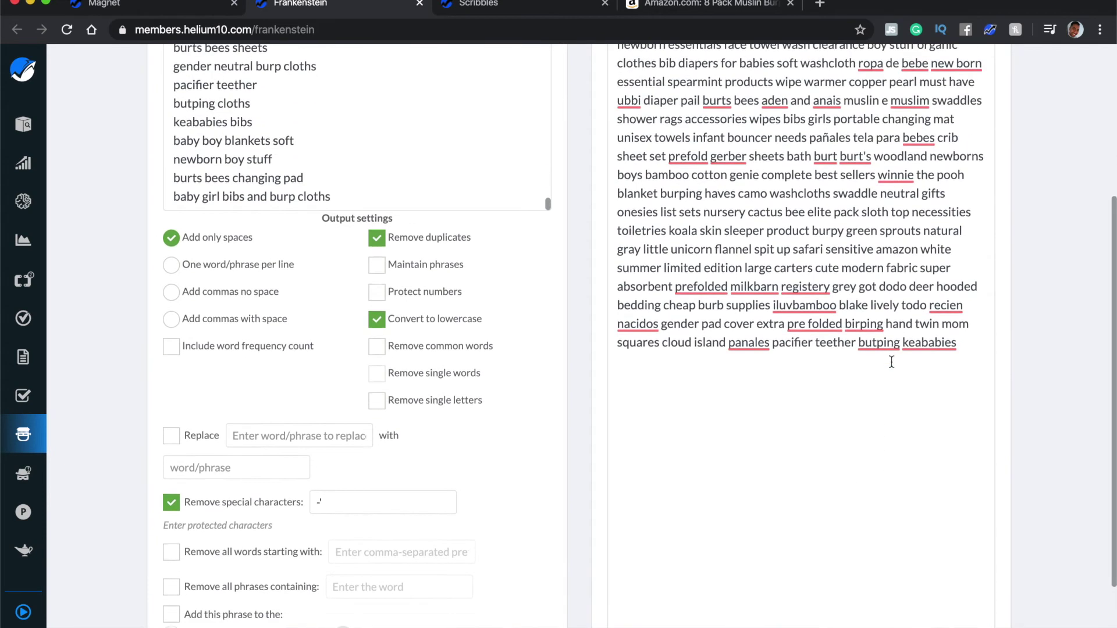
pyautogui.scroll(-3, 891, 361)
pyautogui.click(877, 592)
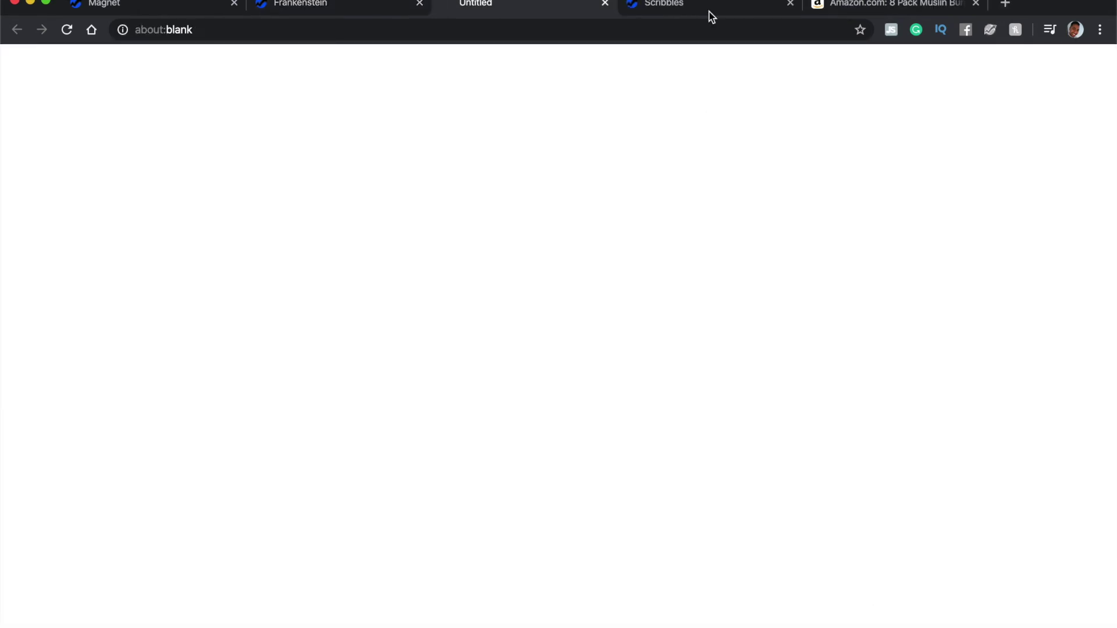
pyautogui.click(790, 4)
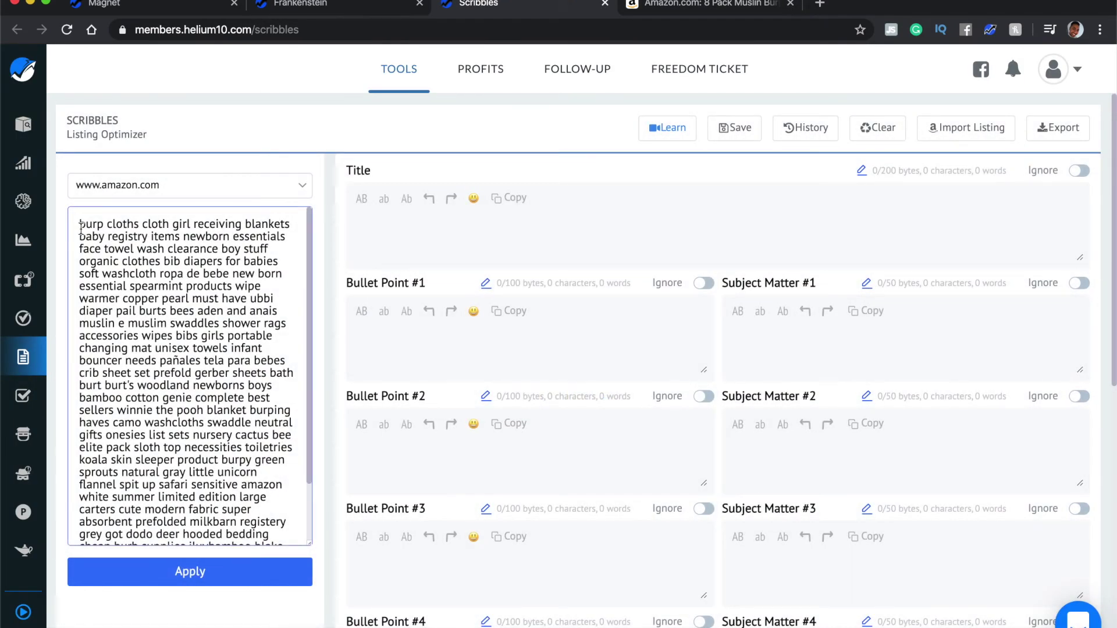
# - Highlight the opening keywords from "burp" to "babies" in the Scribbles list, and apply the whole list
pyautogui.moveTo(81, 227); pyautogui.dragTo(284, 265)
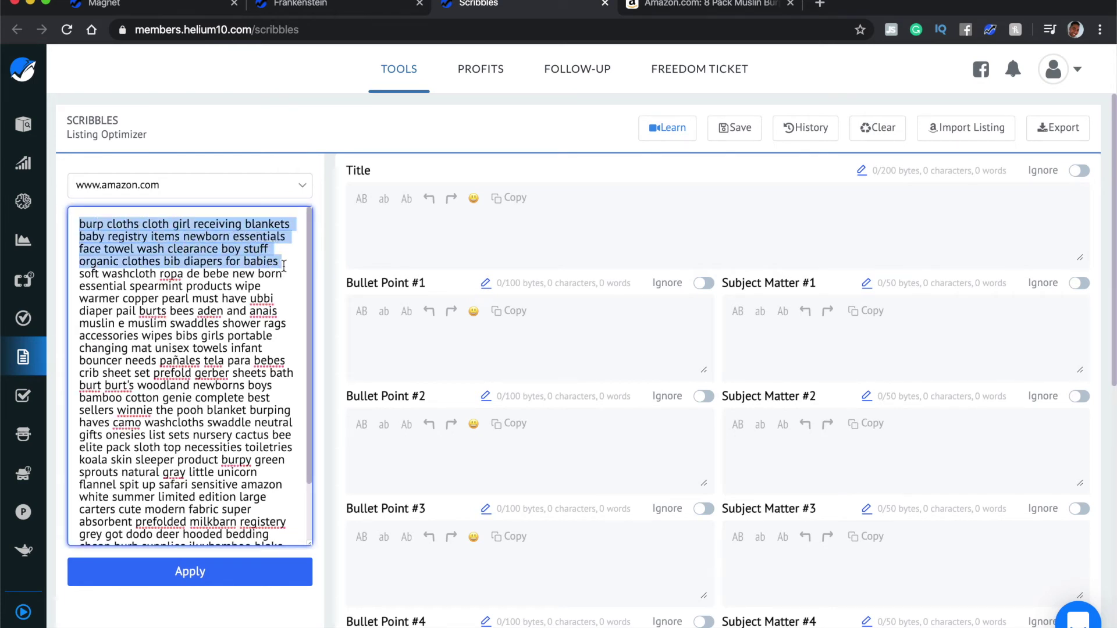
pyautogui.click(329, 189)
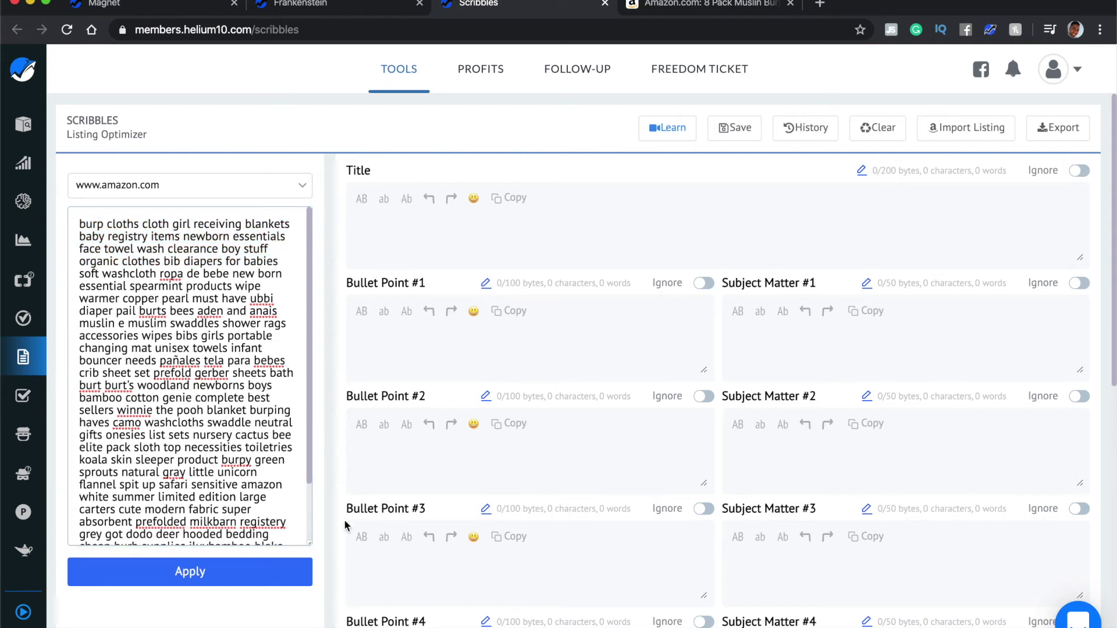
pyautogui.click(432, 225)
pyautogui.click(261, 576)
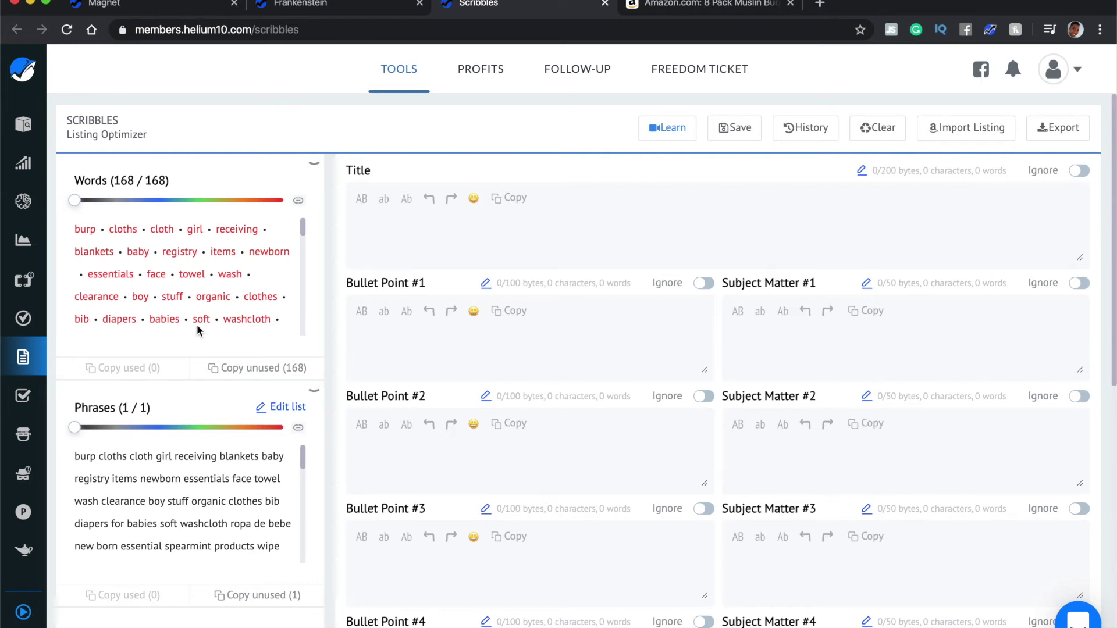
# - Enter "Baby Burp Cloths for Girls" as the listing title
pyautogui.click(396, 217)
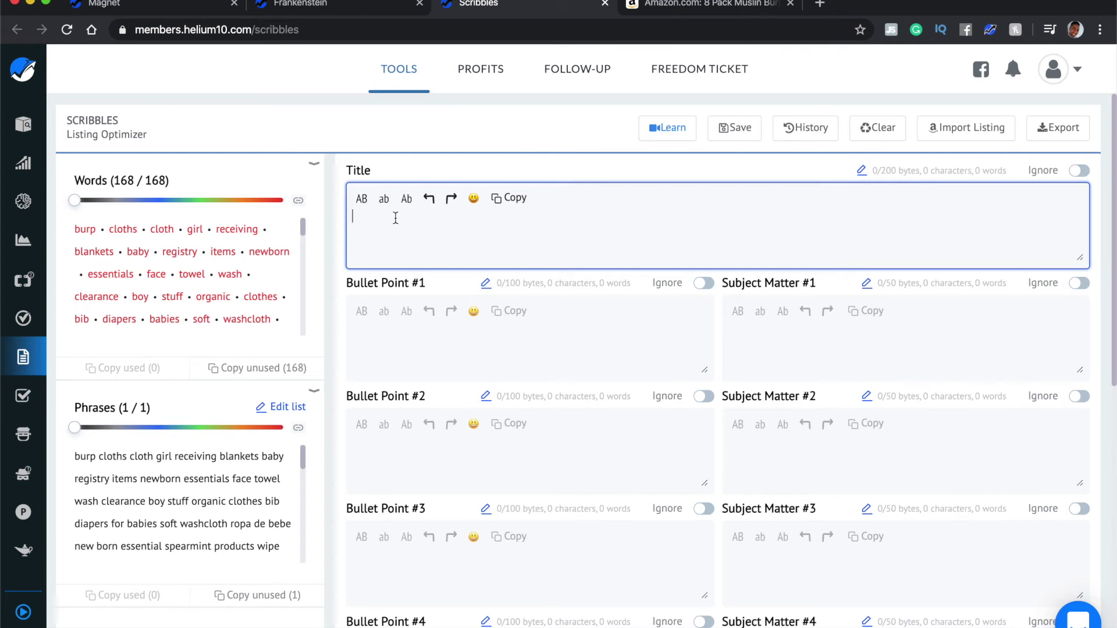
pyautogui.write('Baby')
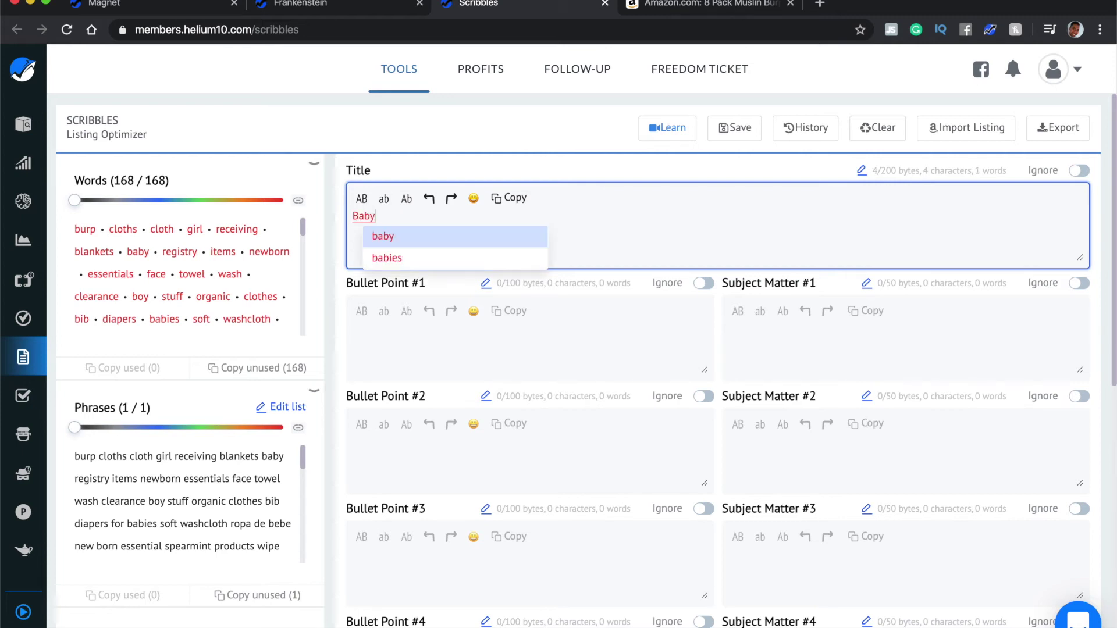
pyautogui.write(' Bu')
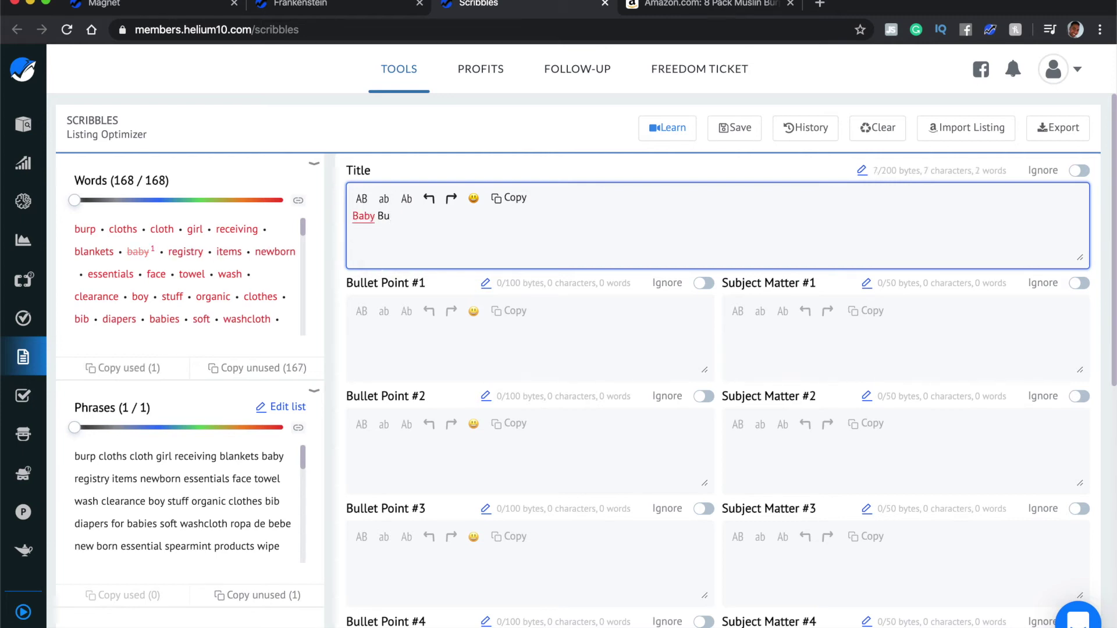
pyautogui.write('rp Clo')
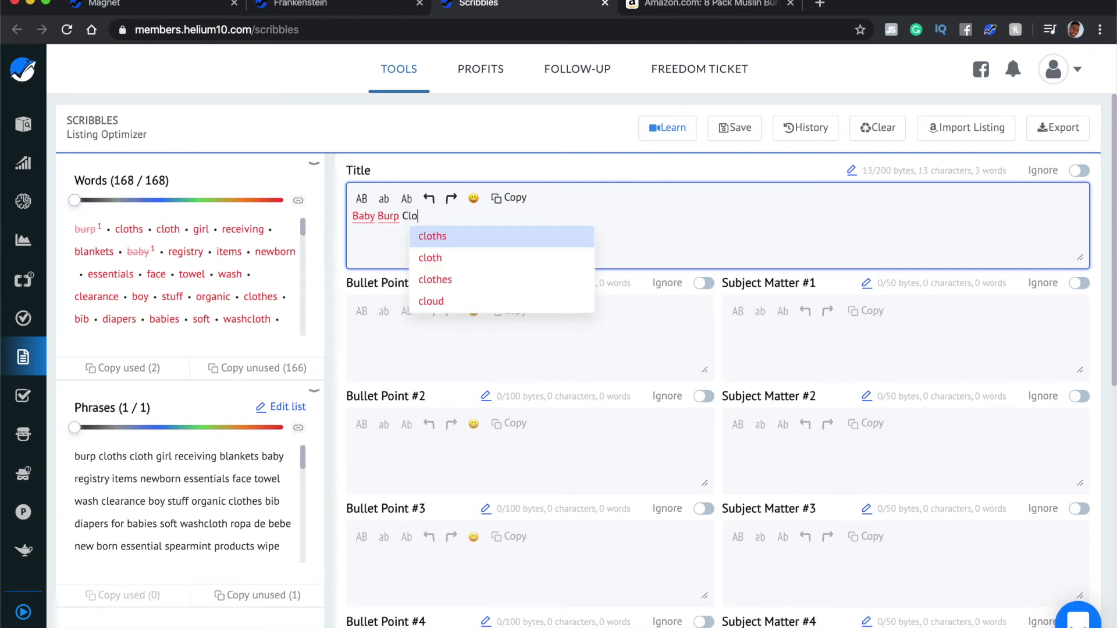
pyautogui.write('ths')
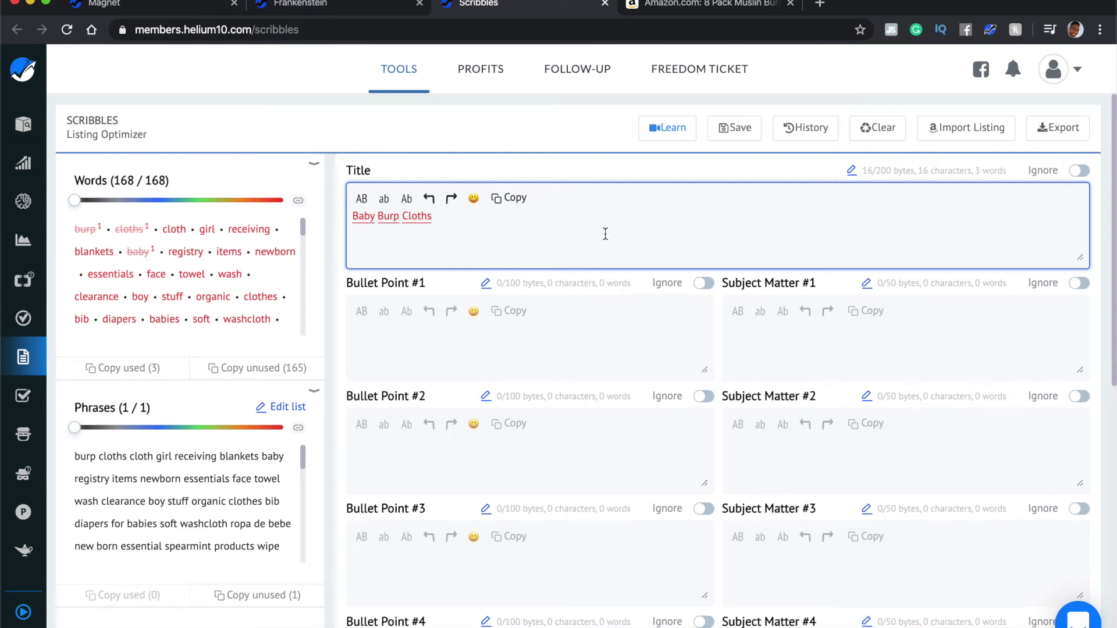
pyautogui.write('for Girl')
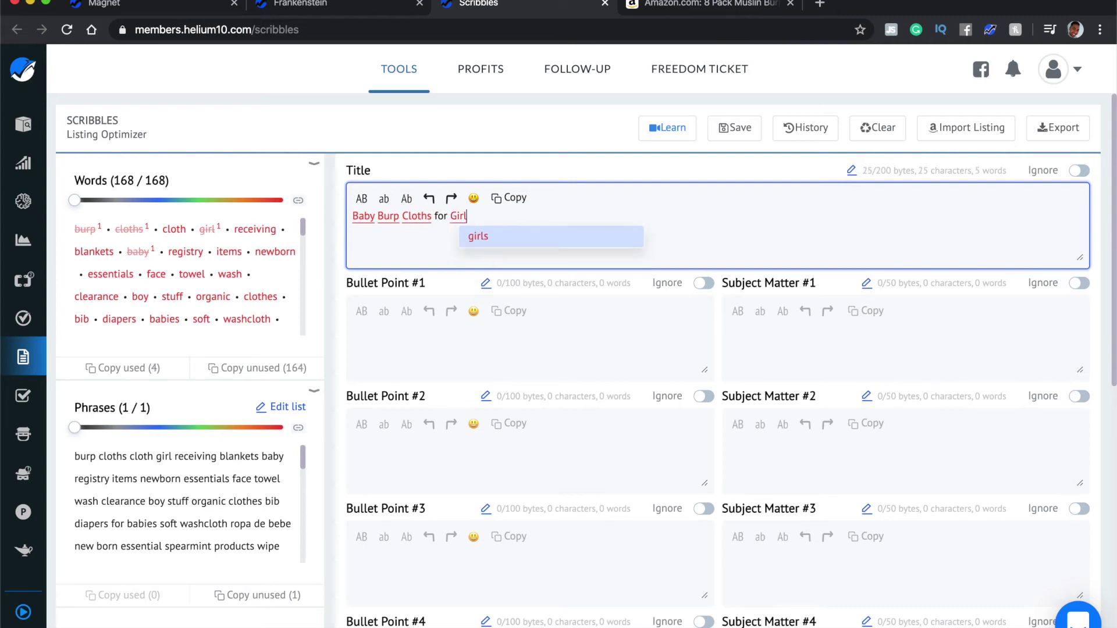
pyautogui.write('s')
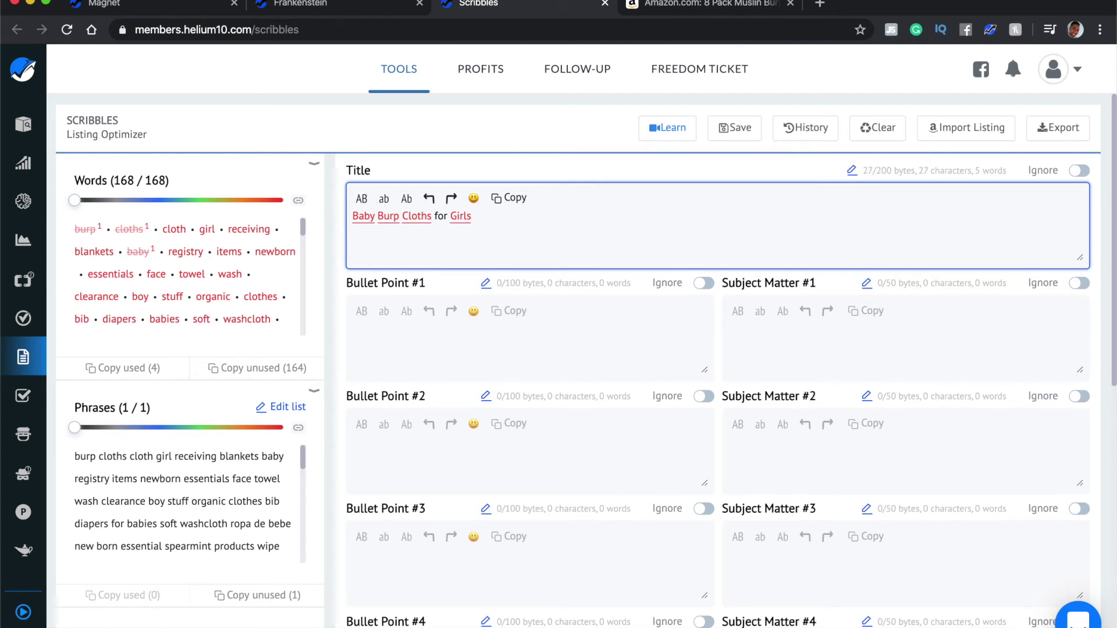
# - Extend the title with "Burp Cloth" after "Girls", removing any surplus letters
pyautogui.write('Burp ')
pyautogui.write('Bu')
pyautogui.press('BackSpace')
pyautogui.press('BackSpace')
pyautogui.write('Cloth ')
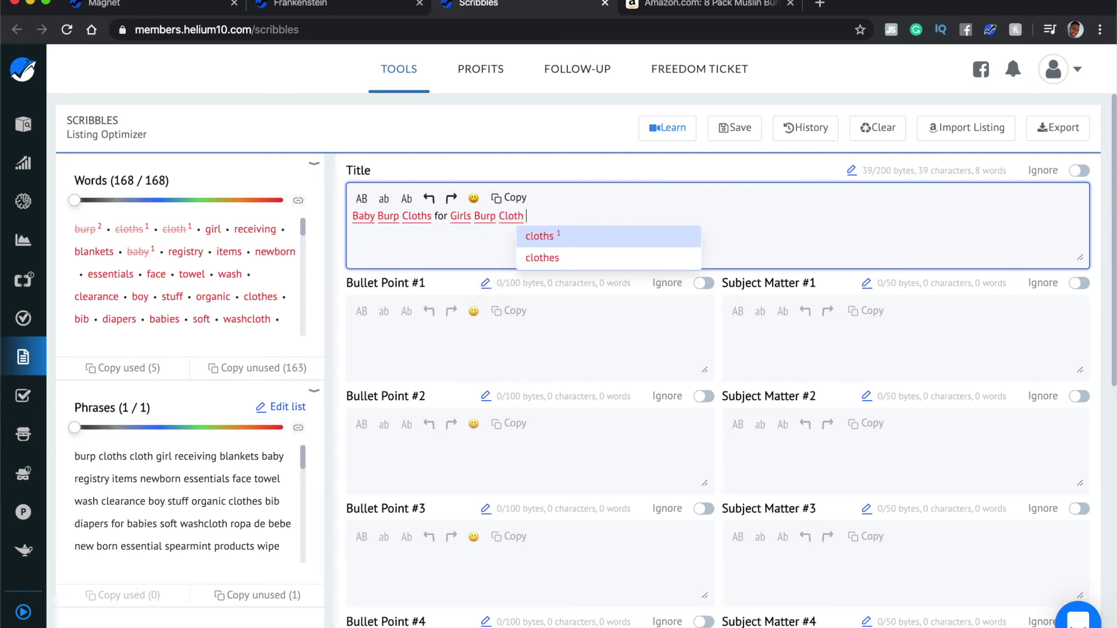
pyautogui.write('Burp')
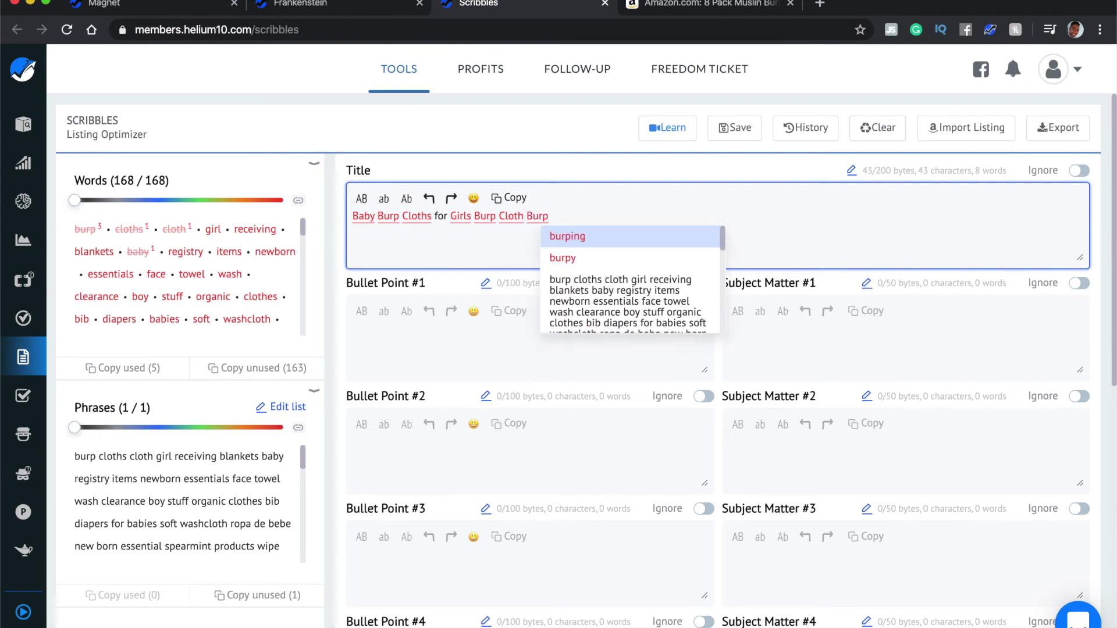
pyautogui.press('BackSpace')
pyautogui.press('BackSpace')
pyautogui.press('BackSpace')
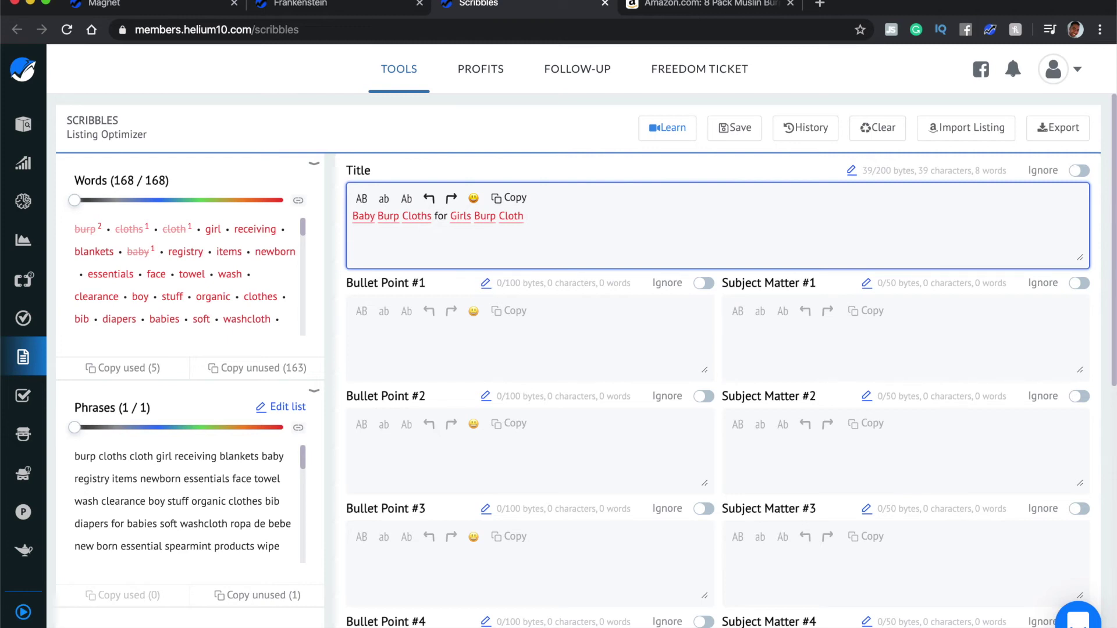
# - Look over the listing form, visiting the empty Bullet Point #1, Description and Search Terms fields in turn
pyautogui.click(442, 330)
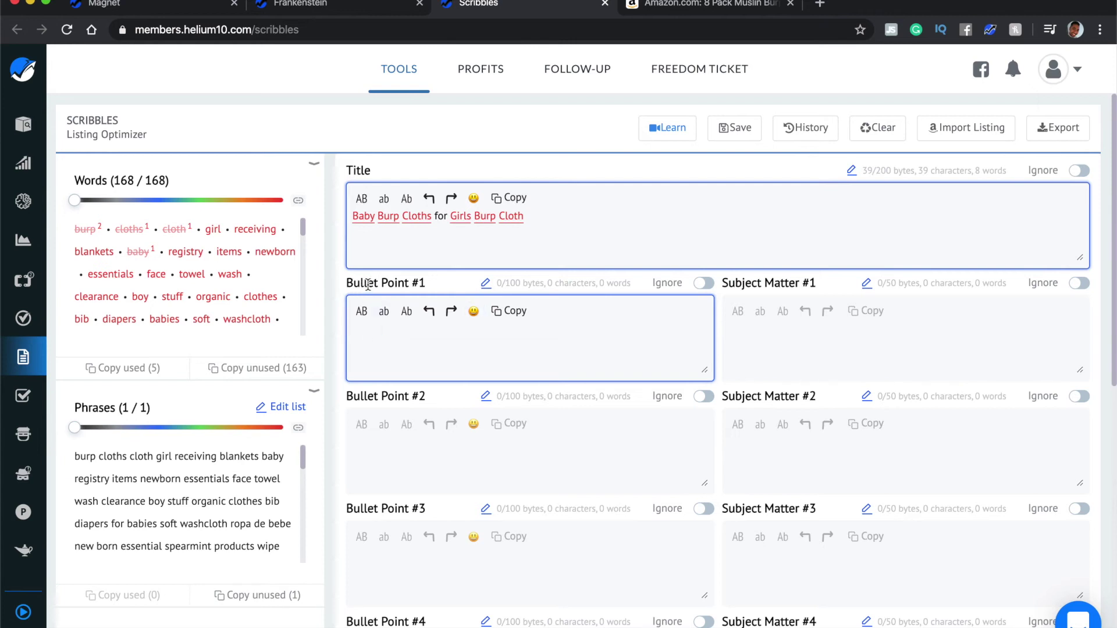
pyautogui.scroll(-3, 404, 440)
pyautogui.scroll(-5, 404, 440)
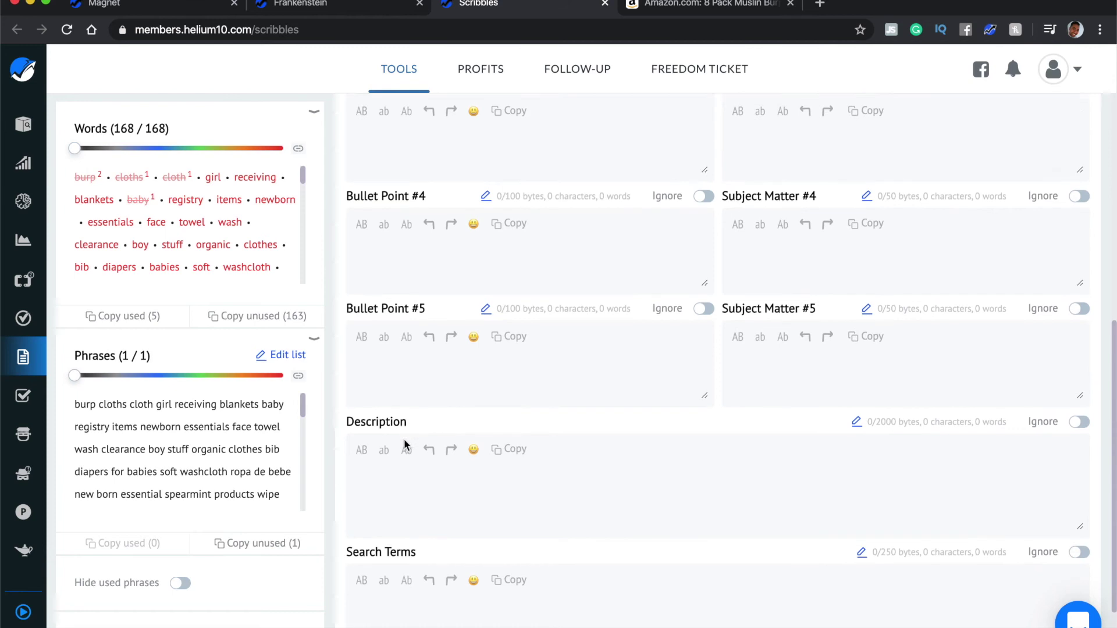
pyautogui.scroll(-1, 404, 440)
pyautogui.click(370, 430)
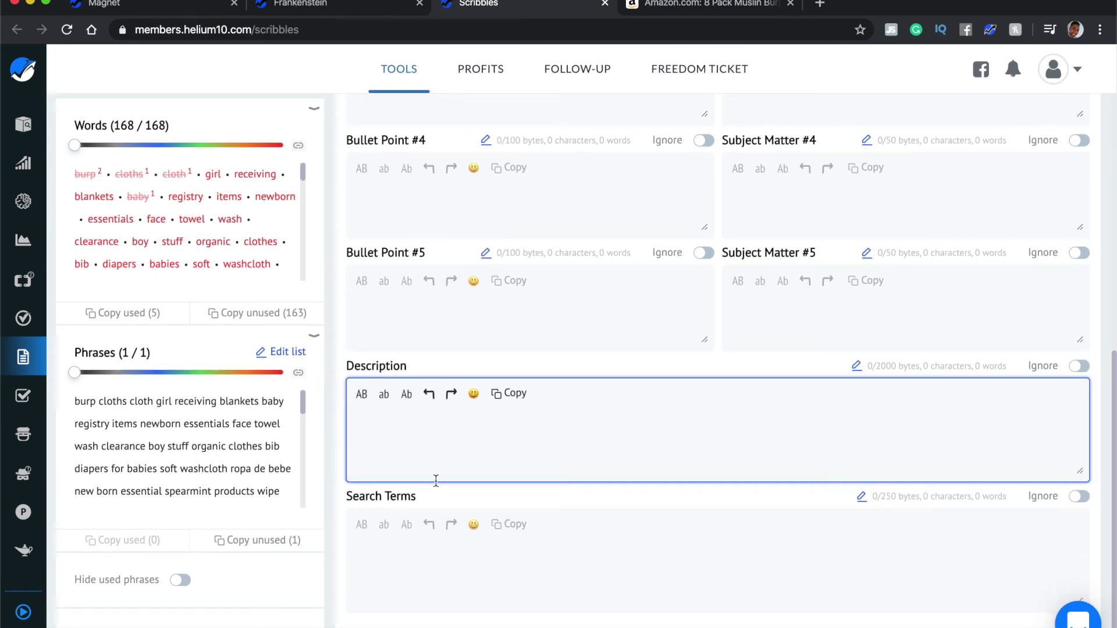
pyautogui.click(418, 527)
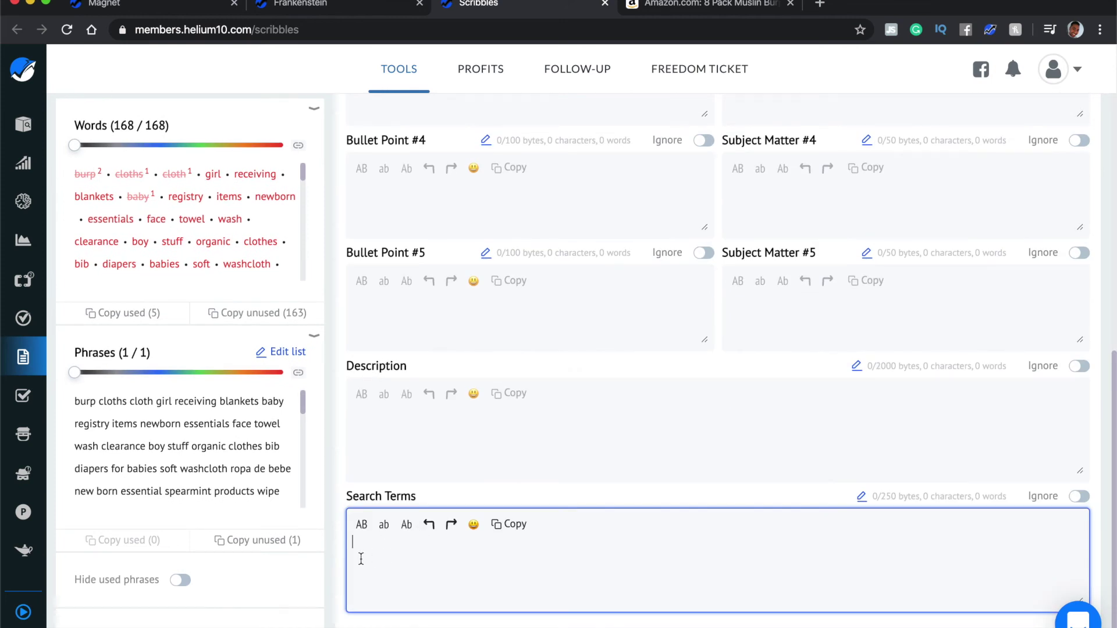
# - Highlight the byte limits of the Search Terms and Description fields
pyautogui.click(361, 559)
pyautogui.moveTo(881, 496); pyautogui.dragTo(916, 498)
pyautogui.click(826, 549)
pyautogui.scroll(1, 1010, 545)
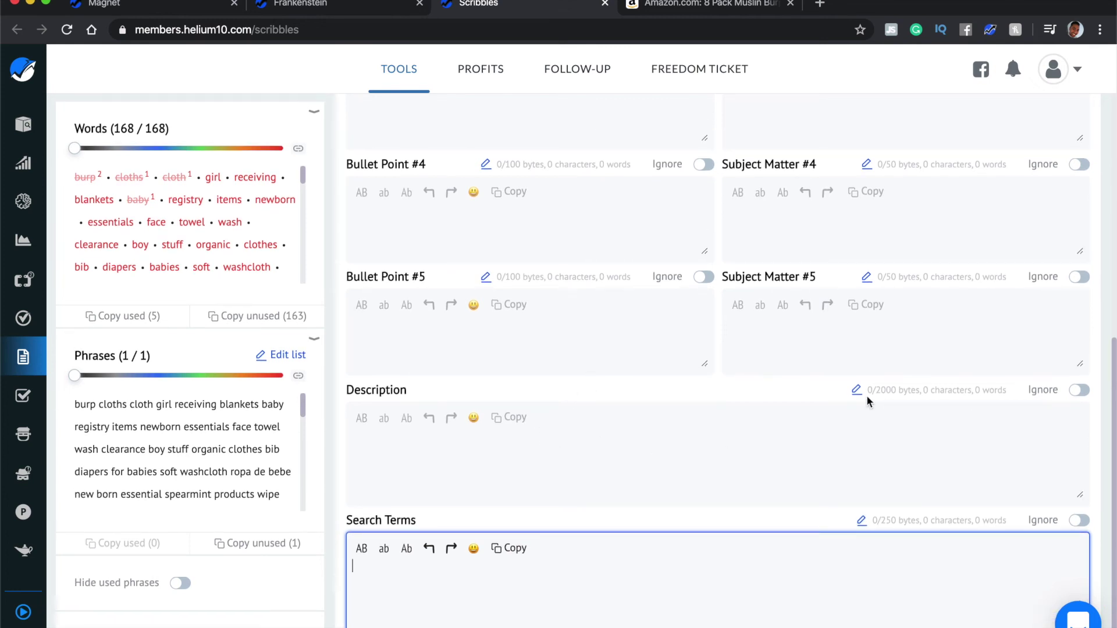
pyautogui.moveTo(878, 389); pyautogui.dragTo(915, 389)
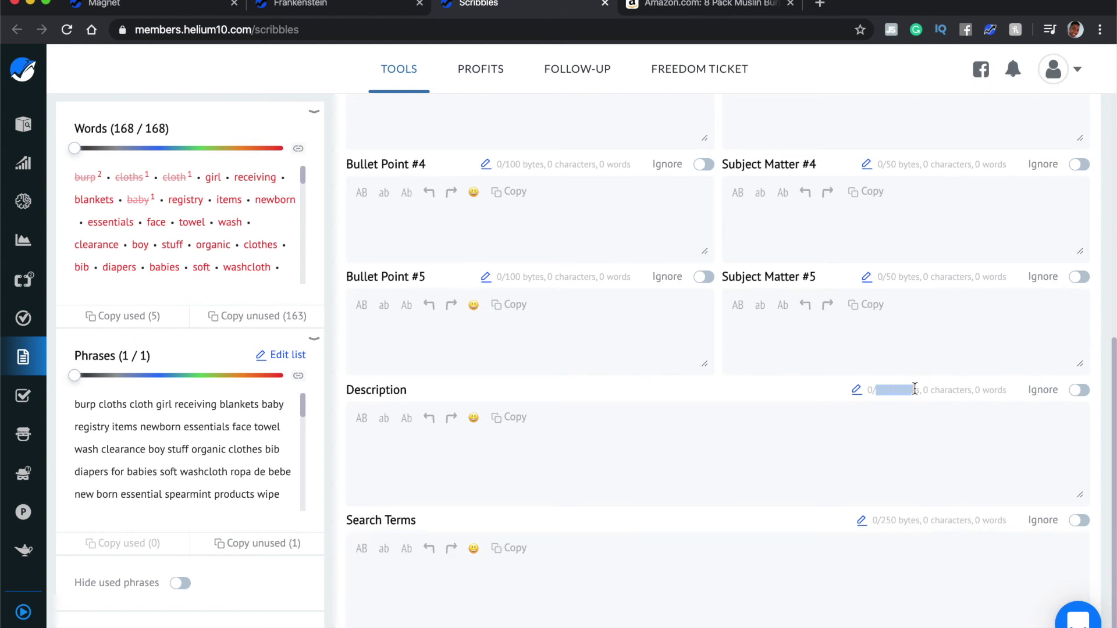
pyautogui.click(893, 388)
# - Show the export format options for the listing, and copy the title text
pyautogui.scroll(10, 750, 415)
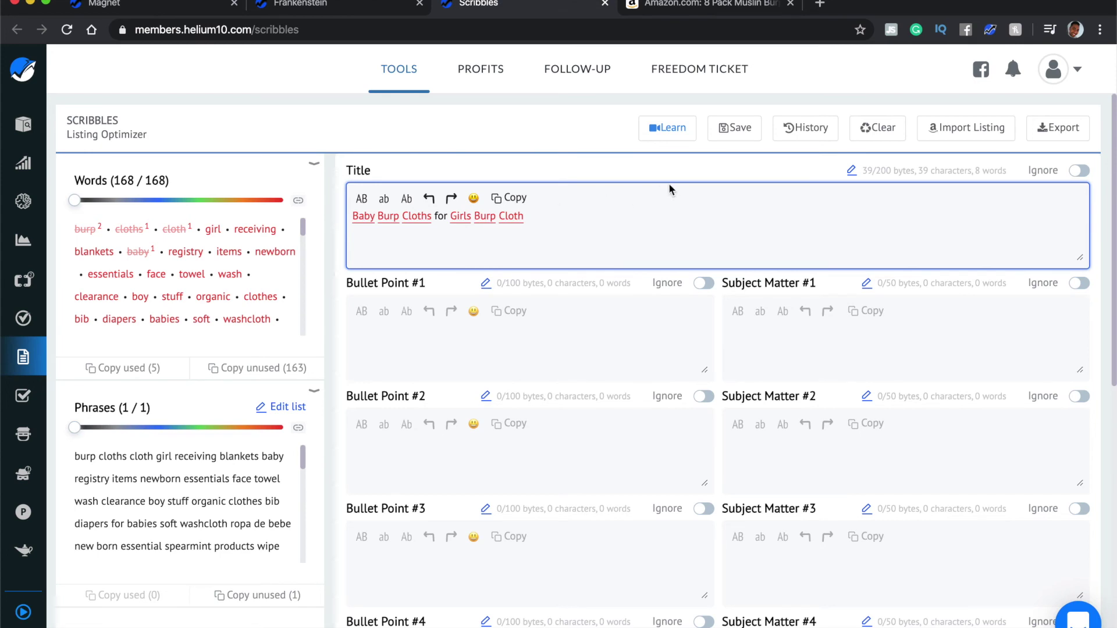
pyautogui.click(813, 134)
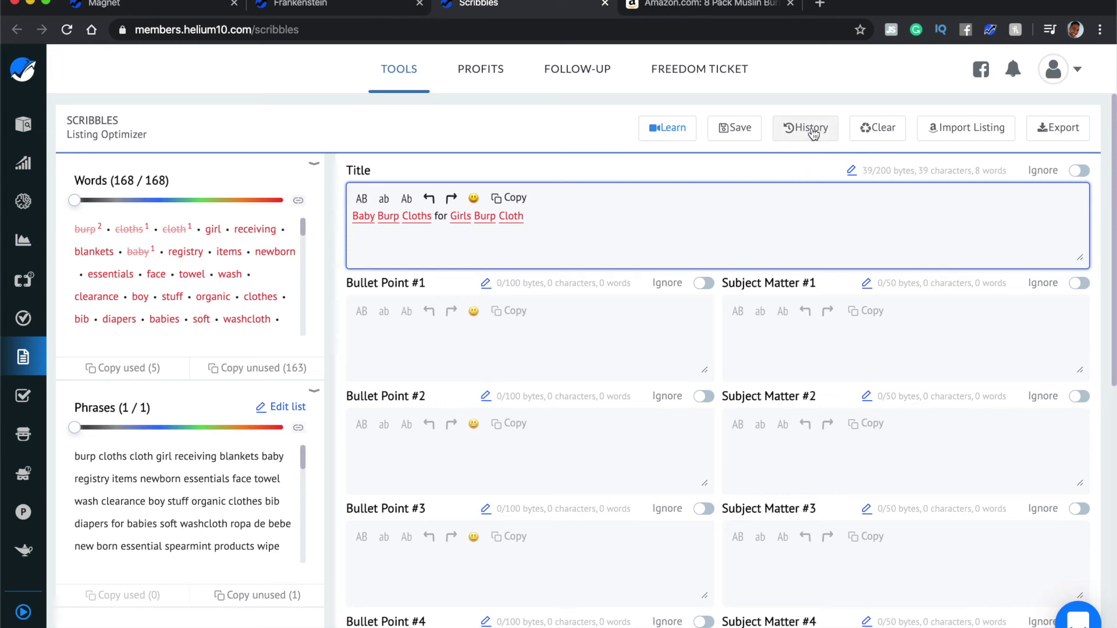
pyautogui.click(1069, 133)
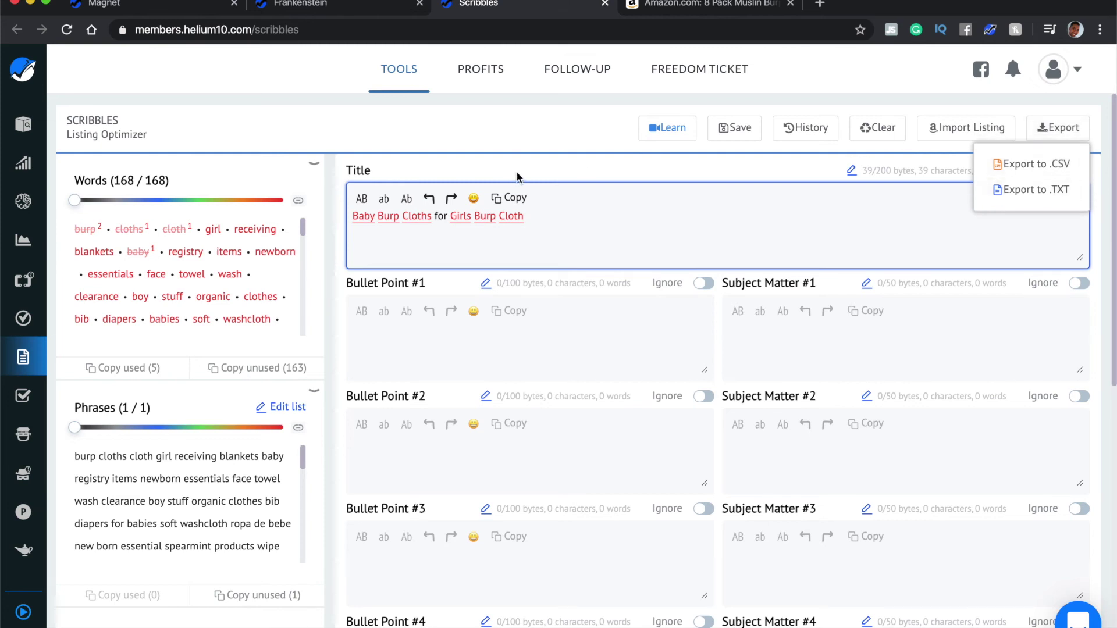
pyautogui.click(516, 198)
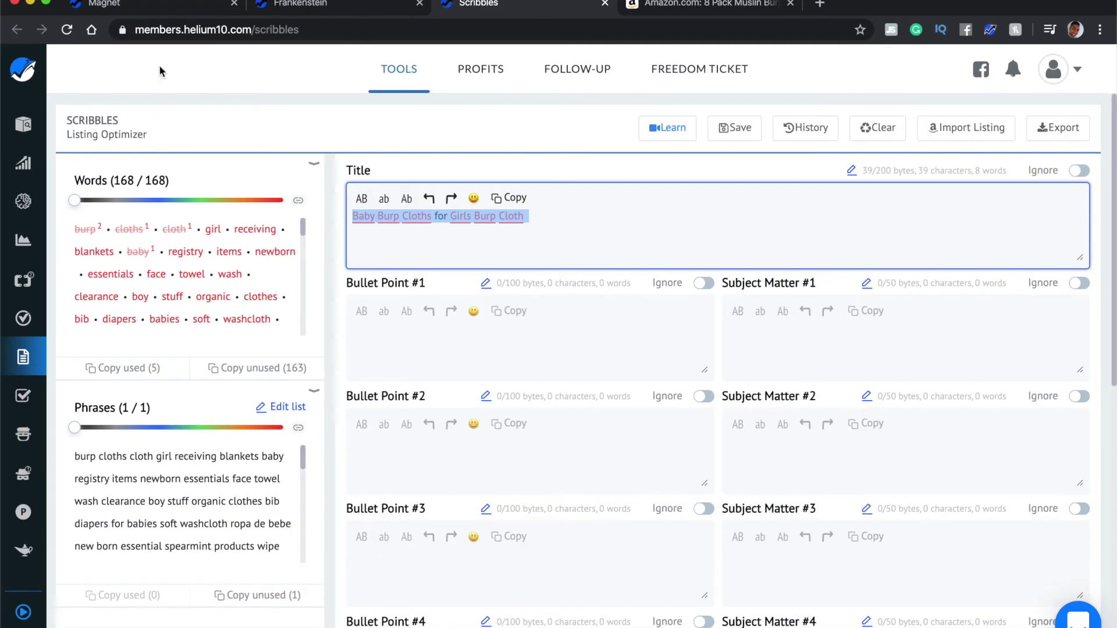
# - Return to the Magnet results for "baby burp cloth" and review the filters, export options and filtered keyword phrases
pyautogui.click(166, 12)
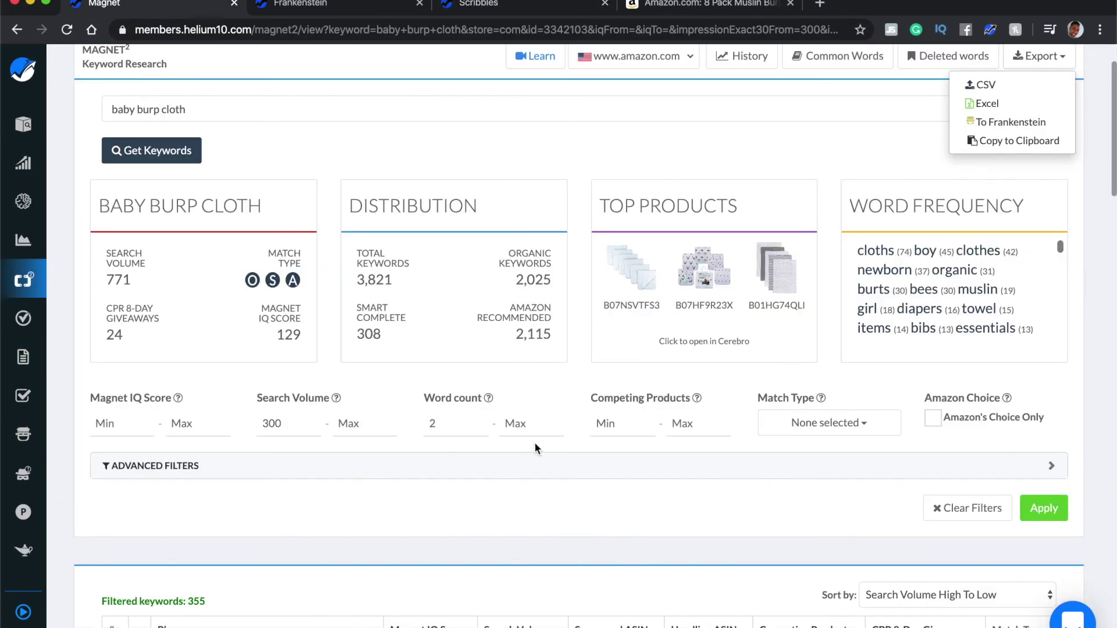
pyautogui.scroll(-7, 535, 448)
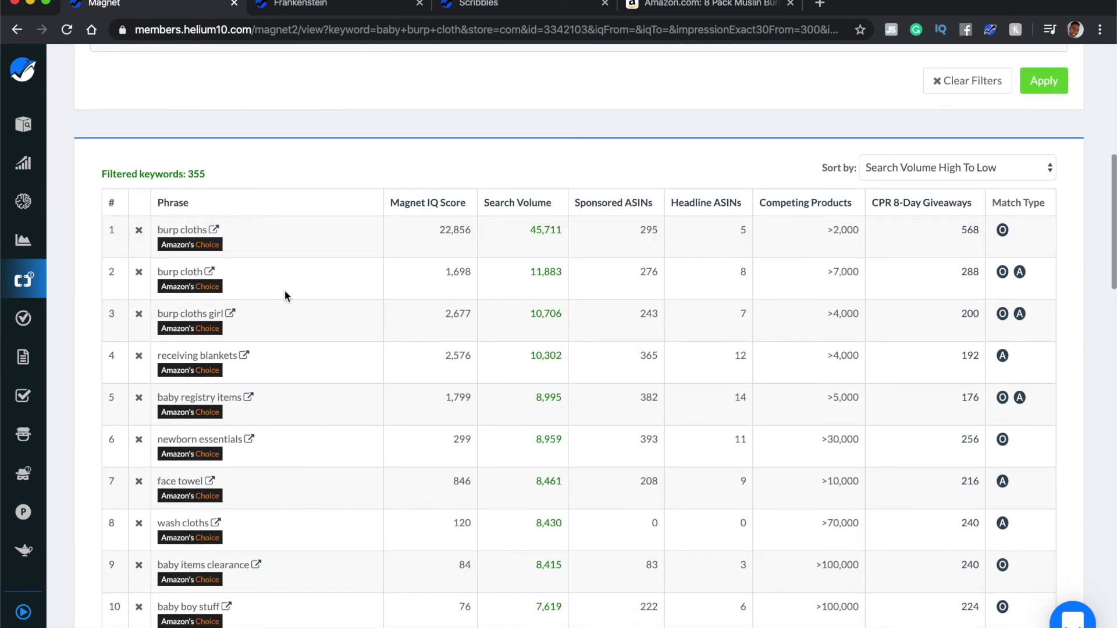
pyautogui.scroll(-1, 285, 291)
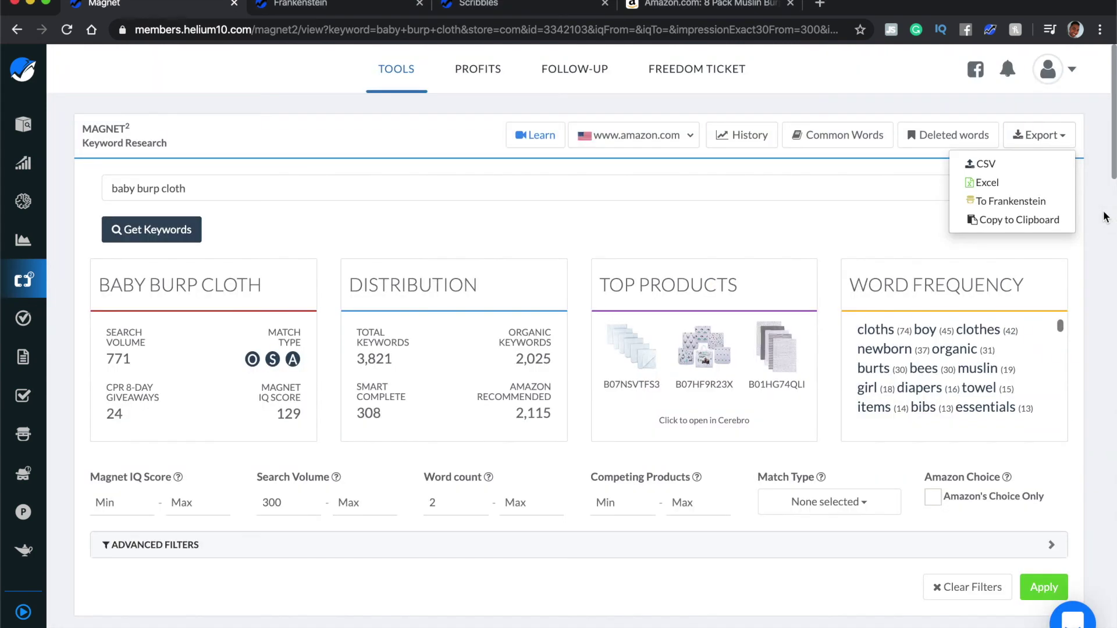
pyautogui.scroll(-7, 362, 525)
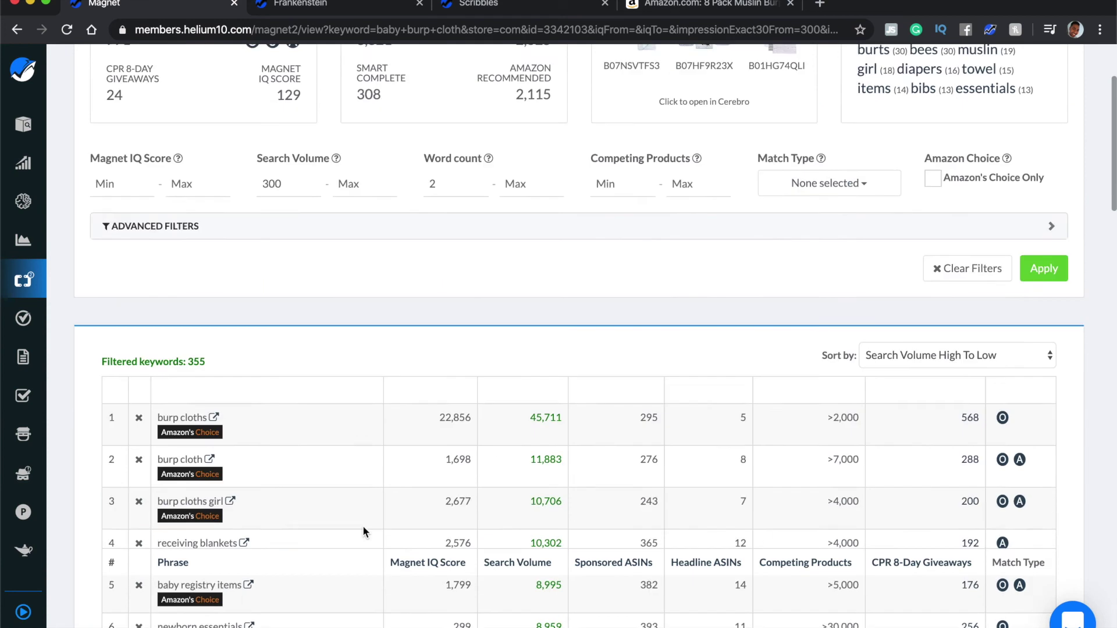
pyautogui.scroll(7, 701, 288)
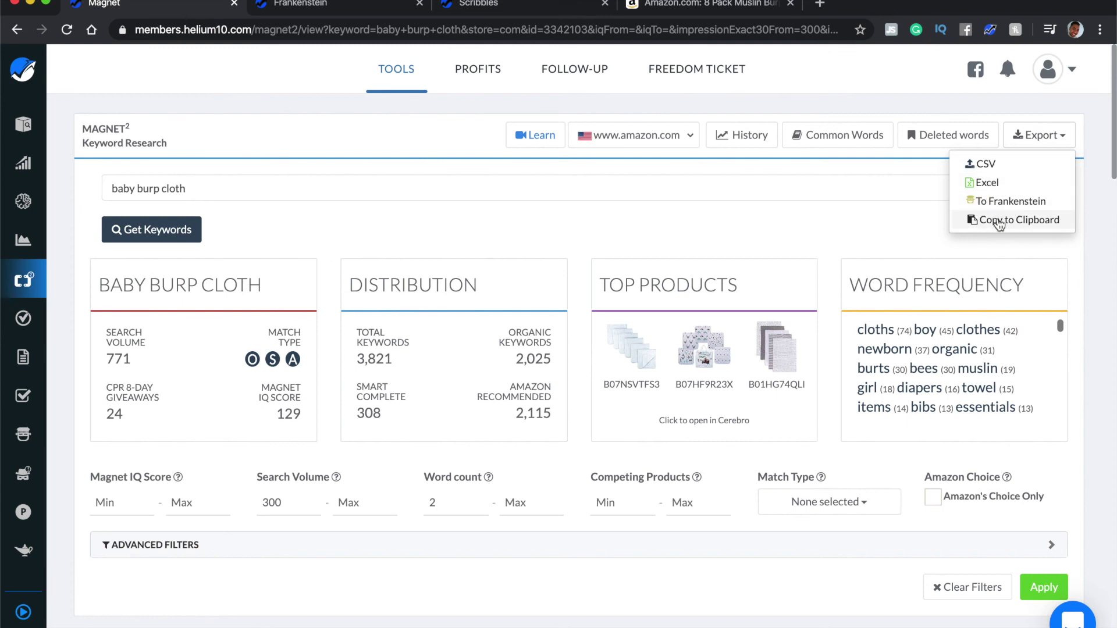
pyautogui.click(1081, 302)
pyautogui.scroll(-9, 1081, 302)
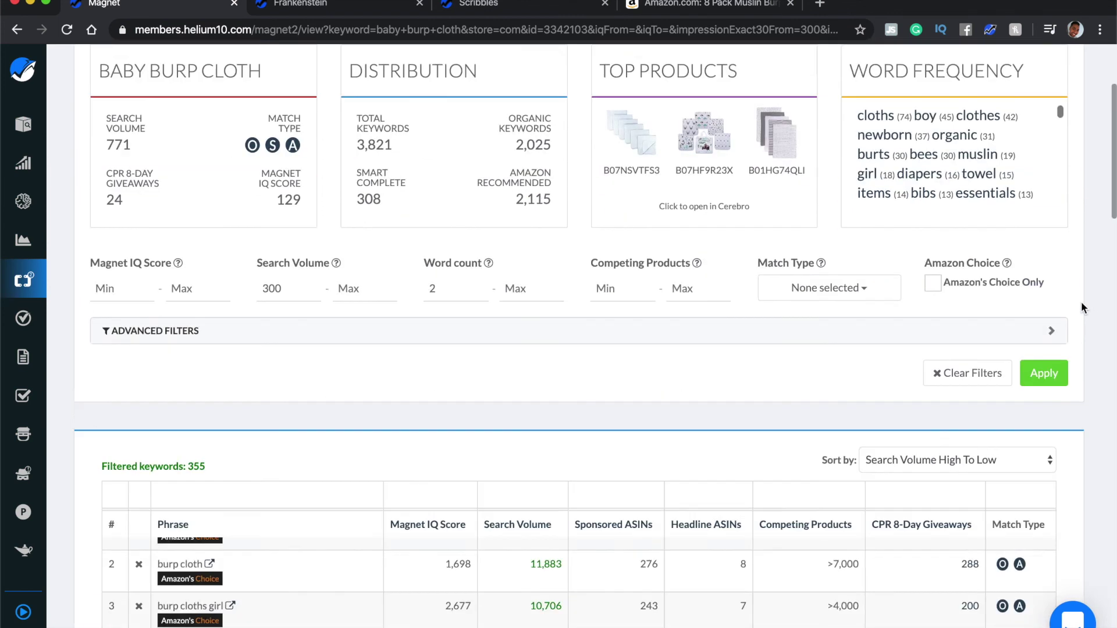
pyautogui.scroll(-2, 1081, 308)
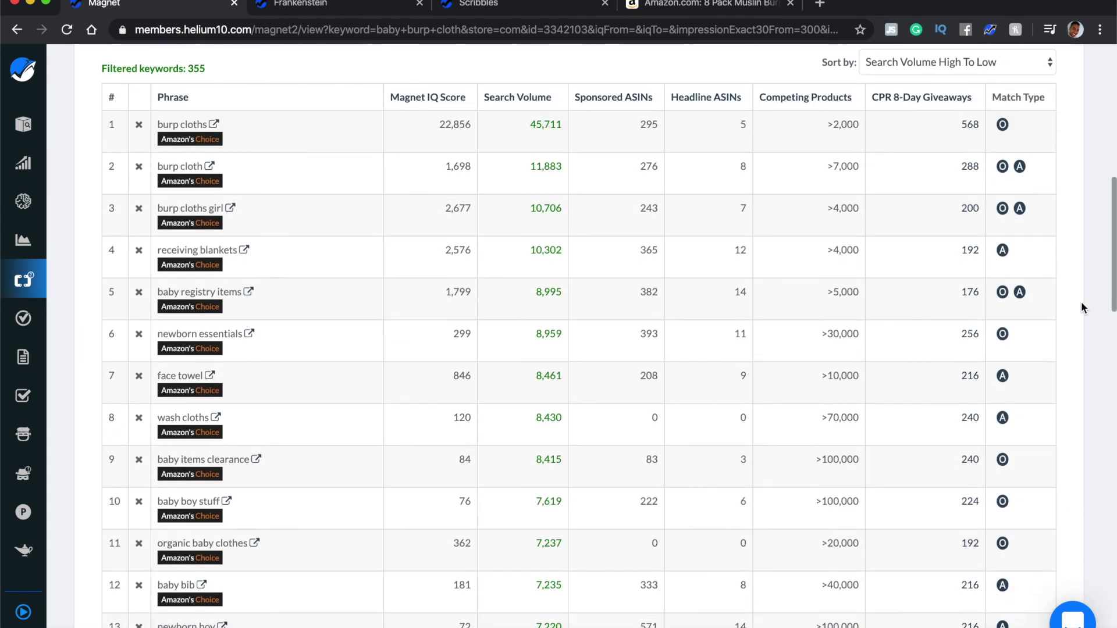